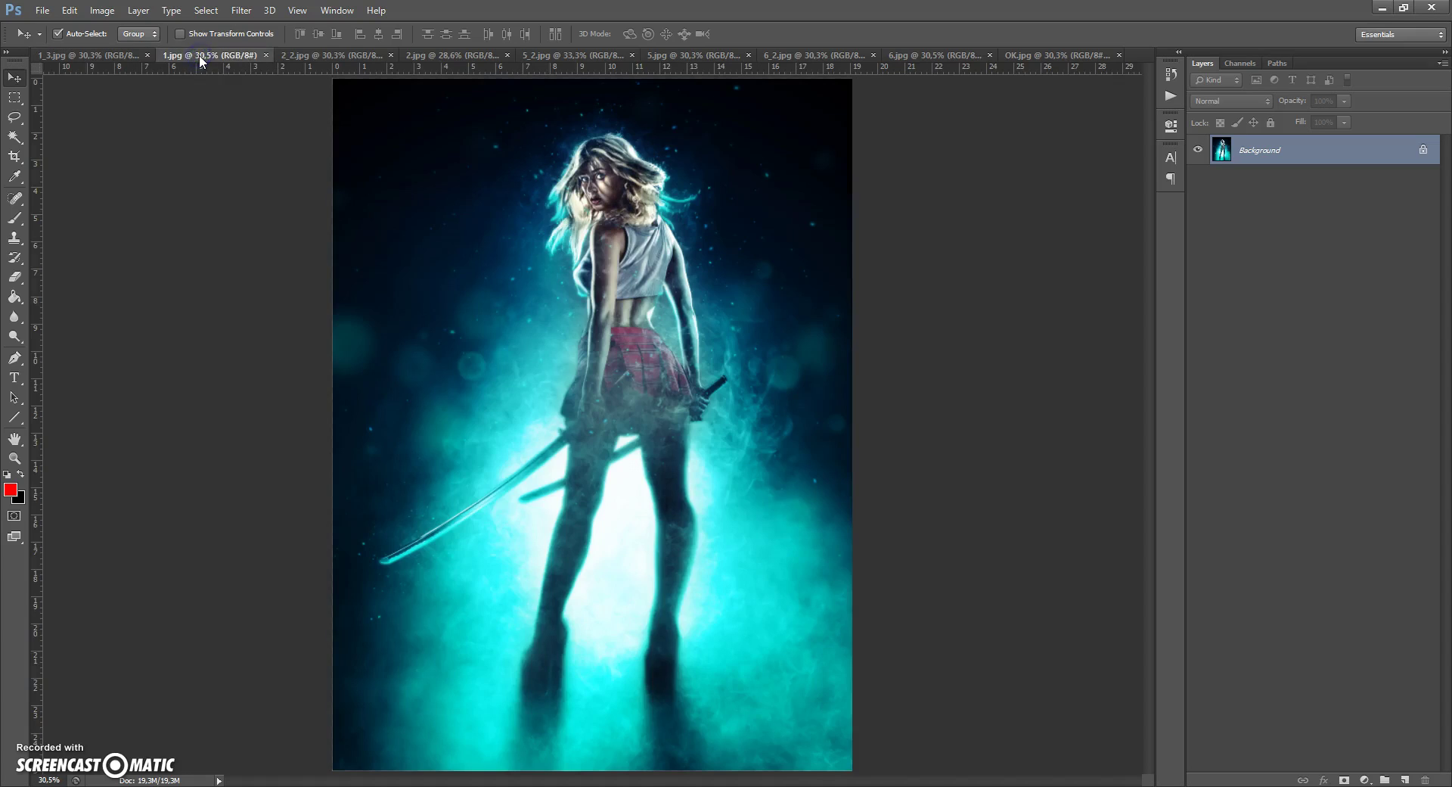
Look through the open original and finished example images, from 2_2.jpg through 6.jpg, and switch to OK.jpg.
click(309, 55)
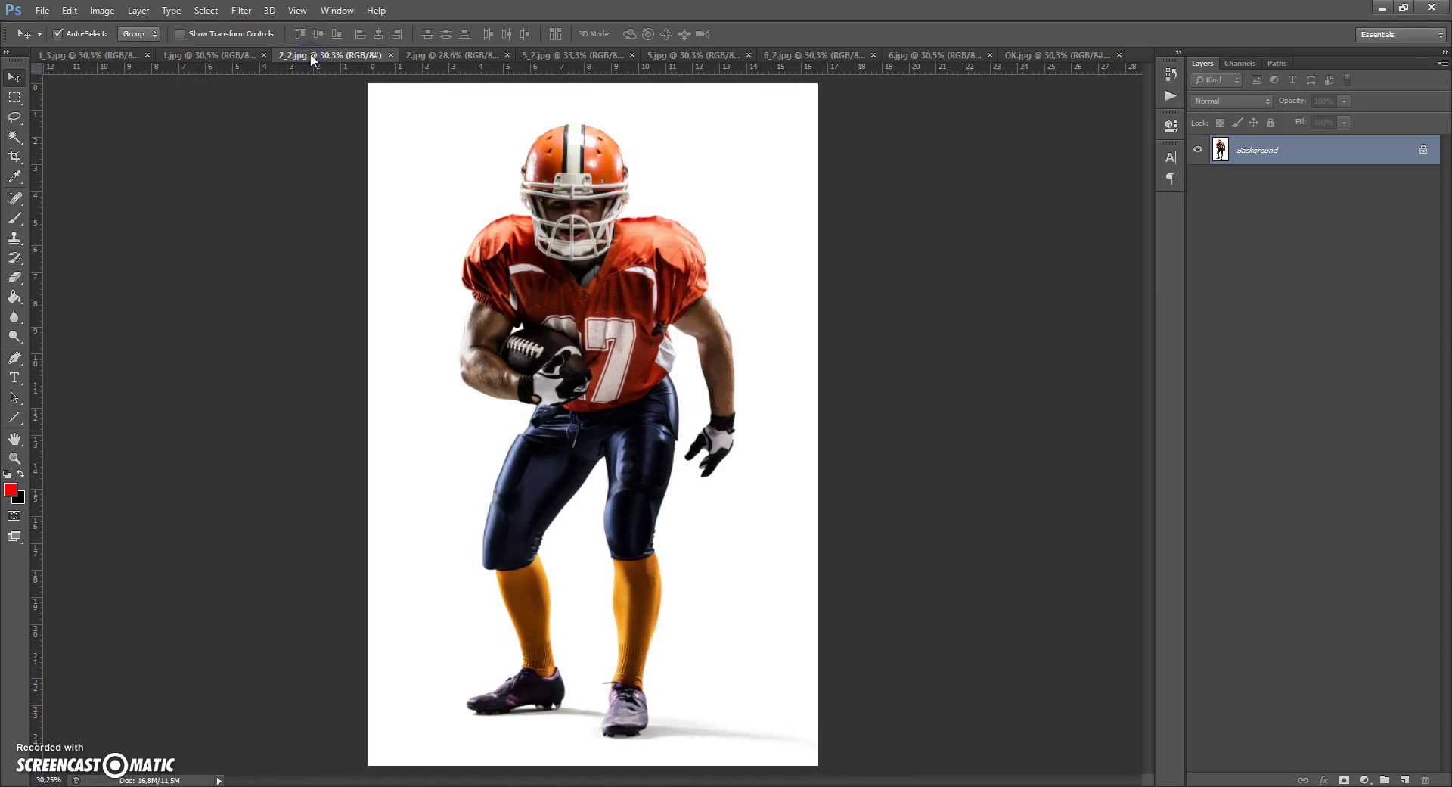
click(426, 56)
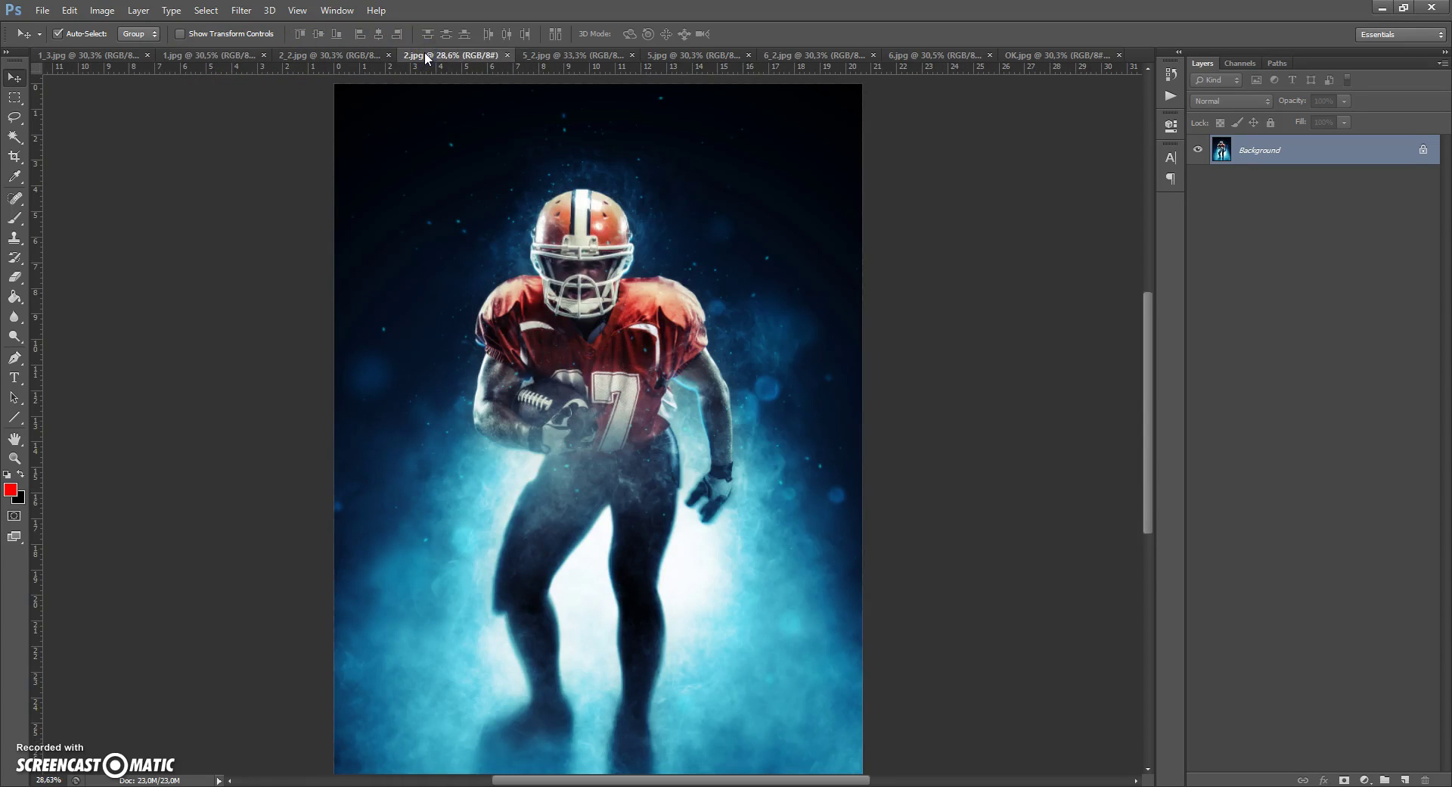
click(541, 57)
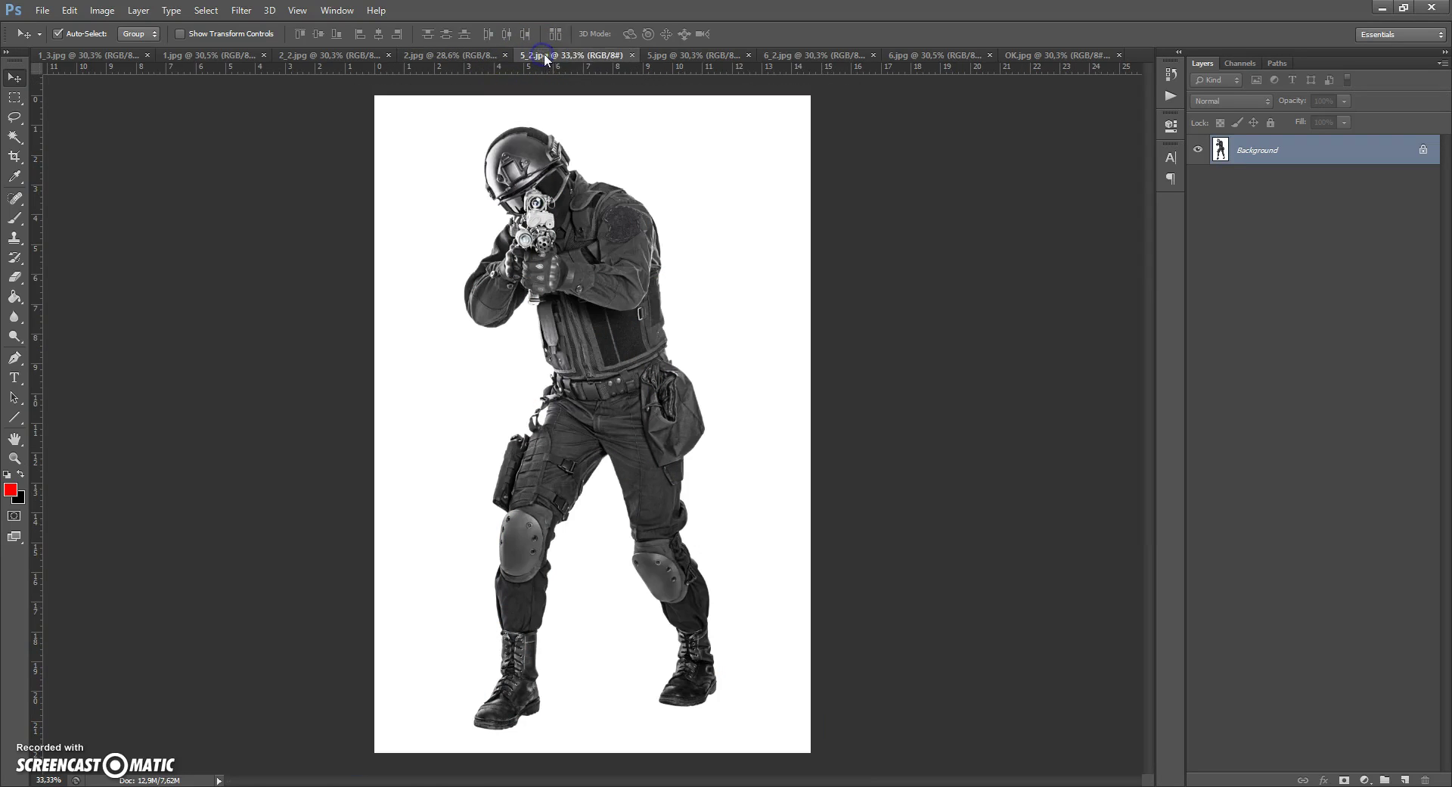
click(693, 56)
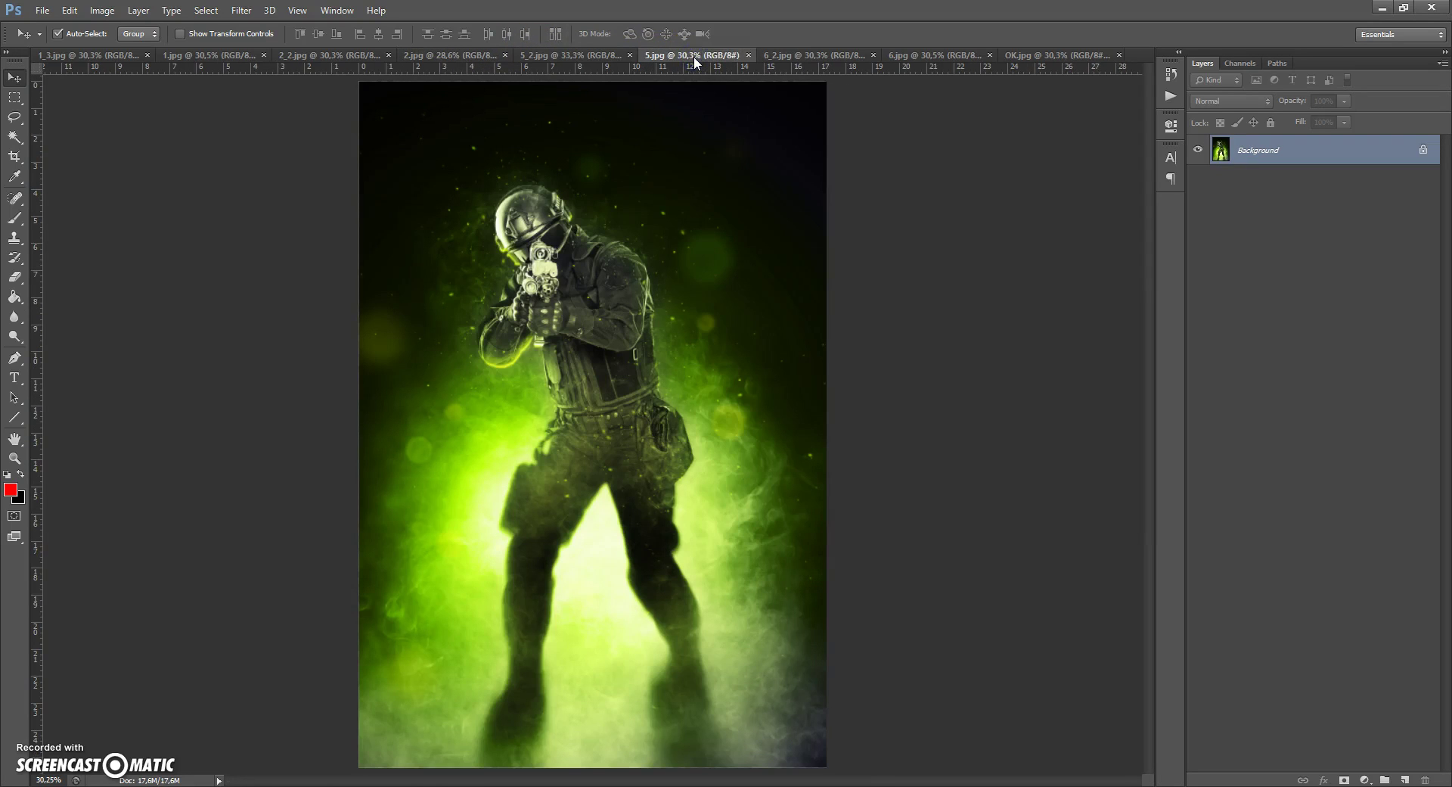
click(806, 55)
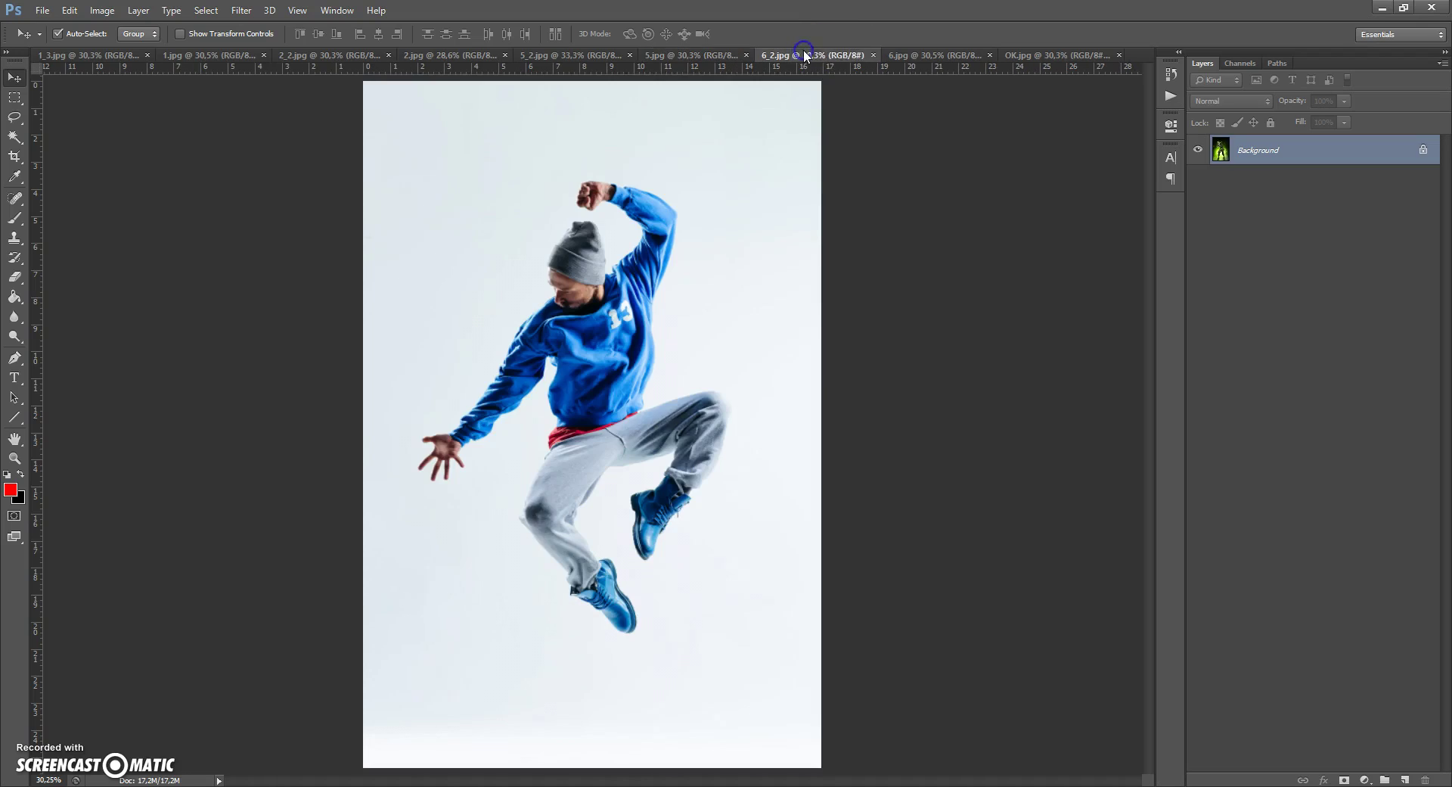
click(913, 56)
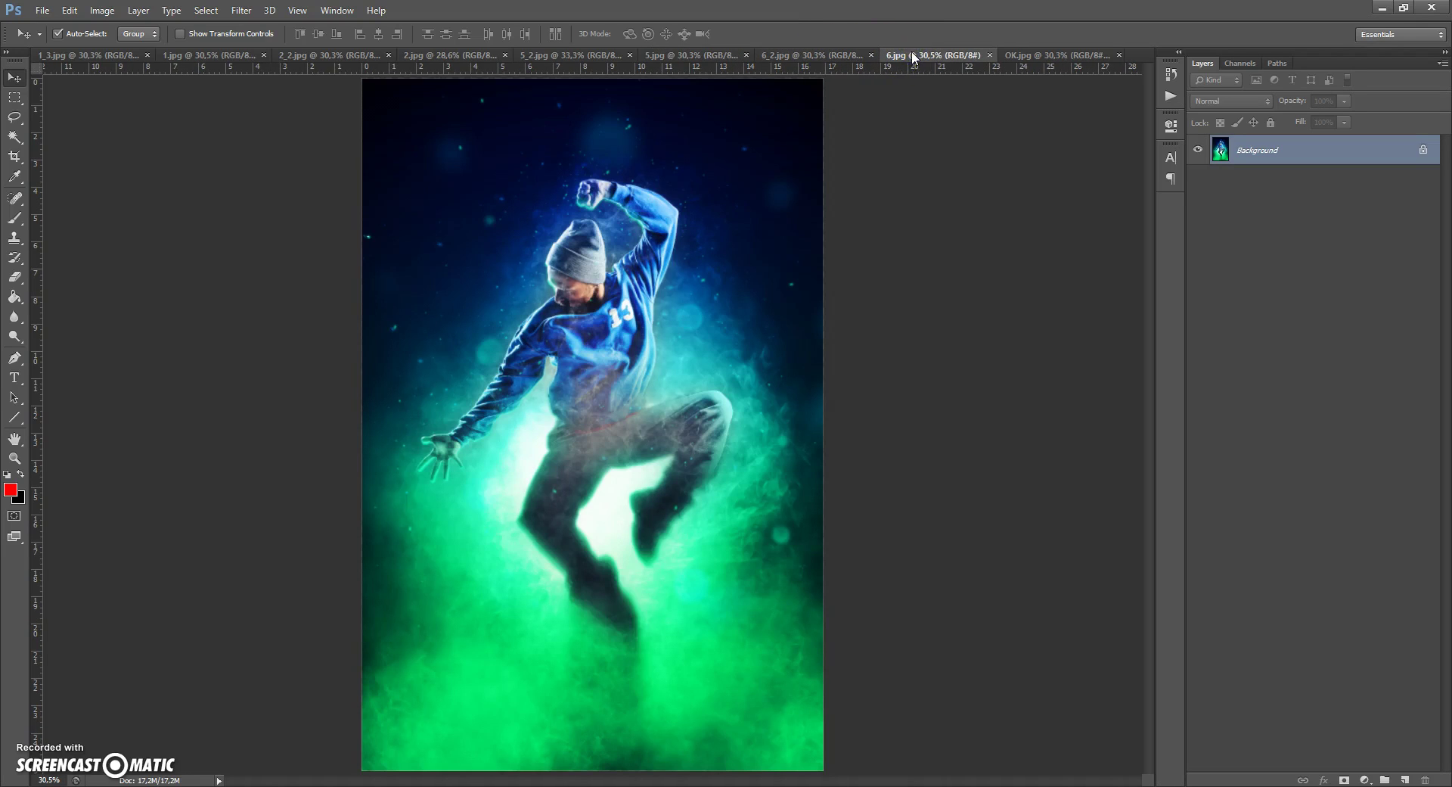
click(1032, 55)
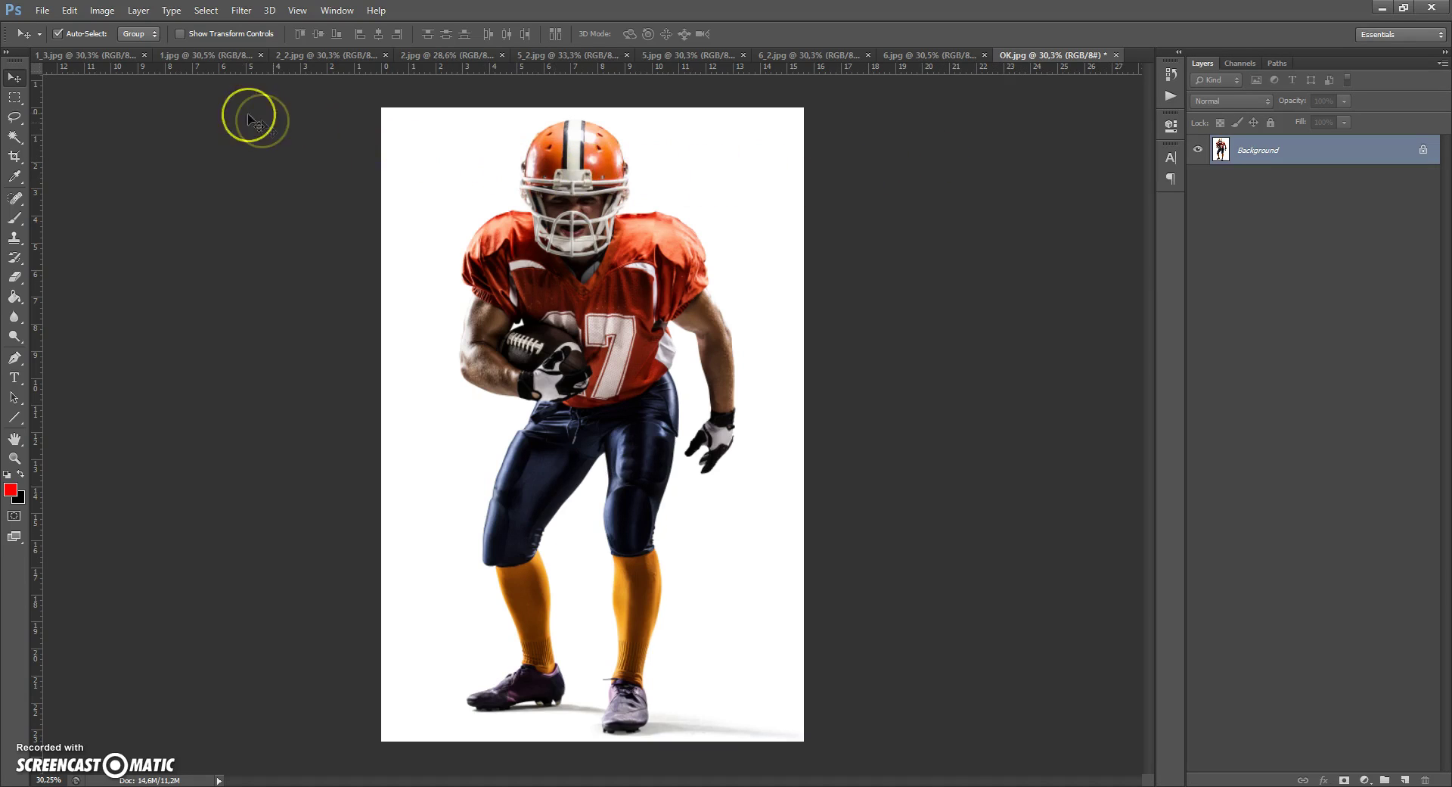
Resize the football player image to a height of 3000 pixels with proportions constrained.
click(101, 11)
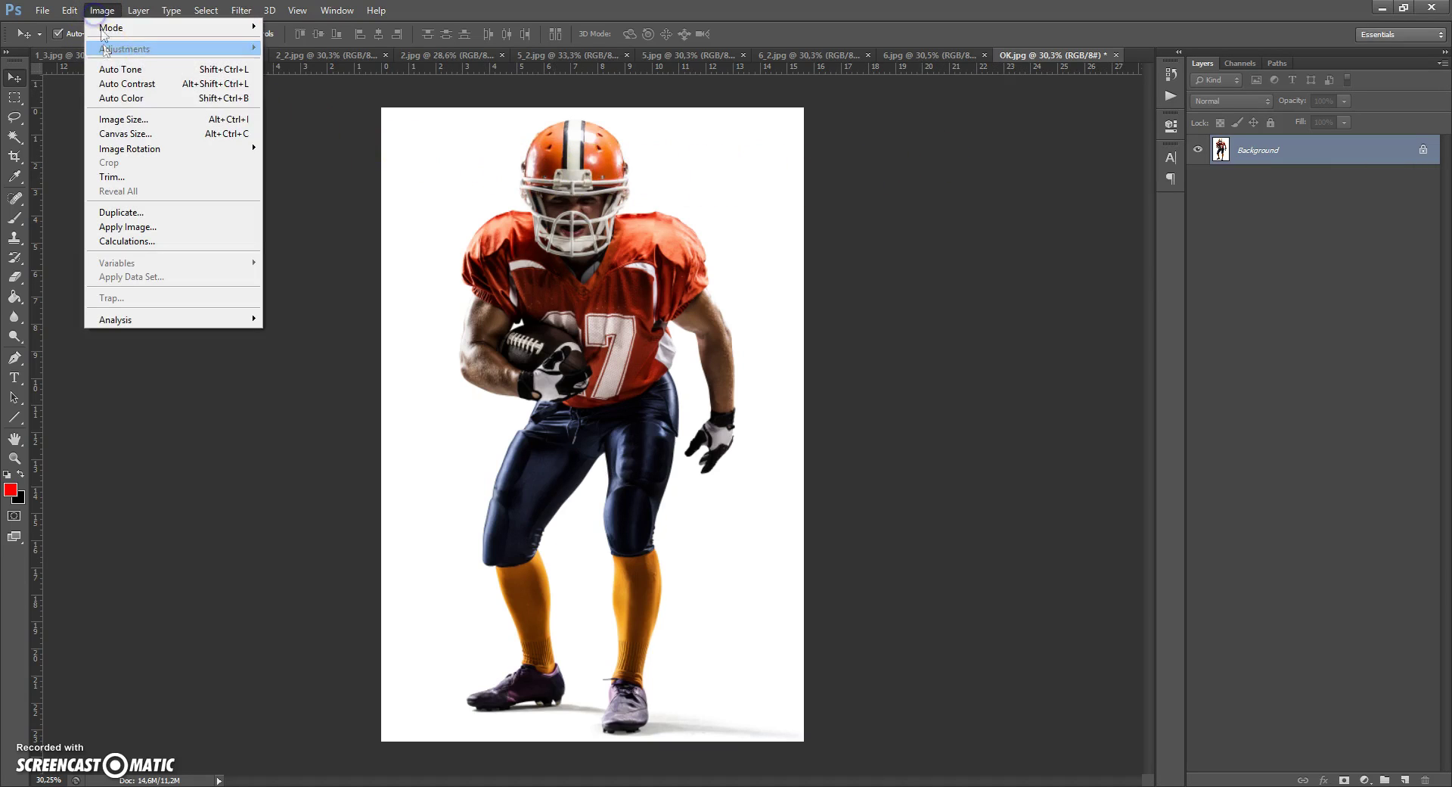
click(114, 119)
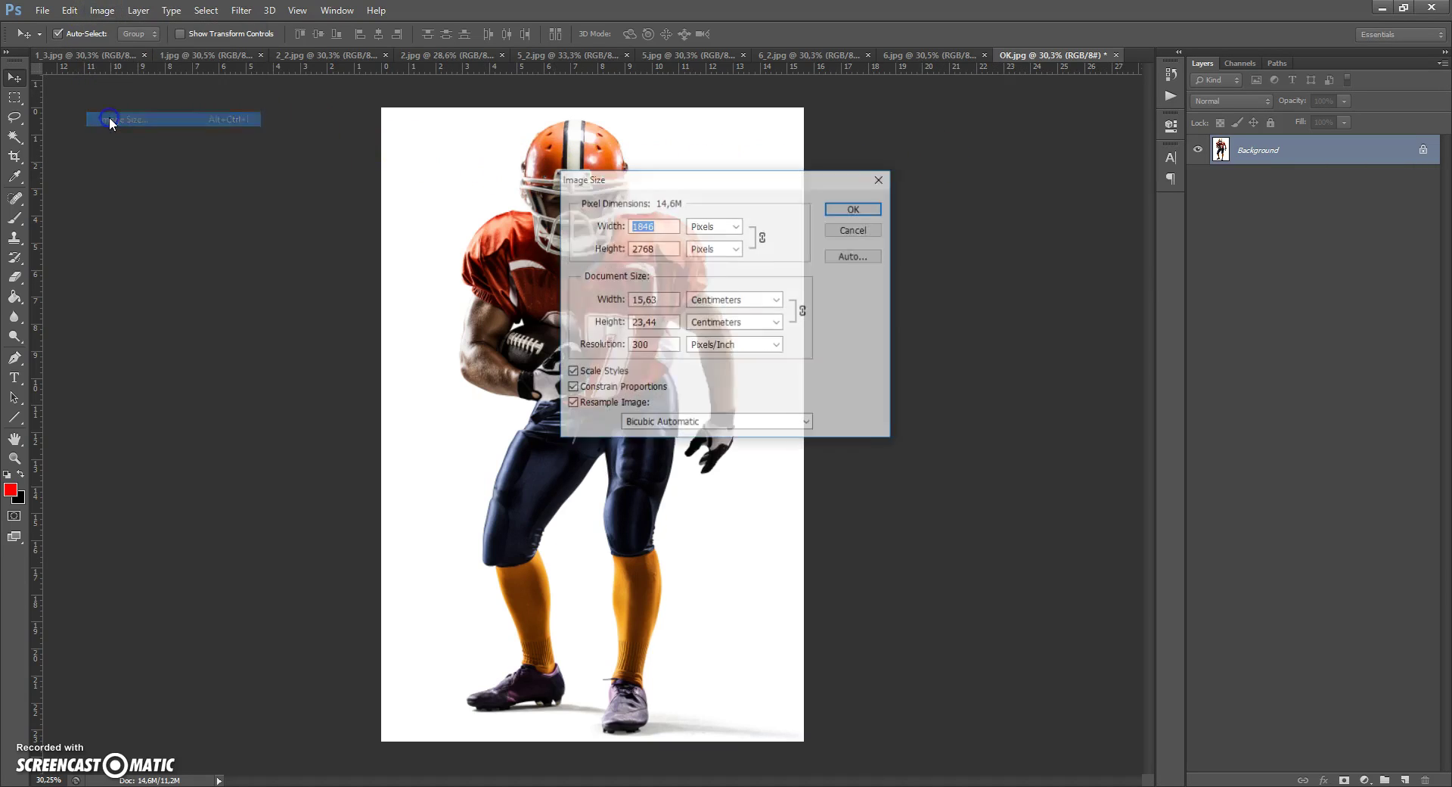
double_click(639, 248)
click(598, 248)
text(3000)
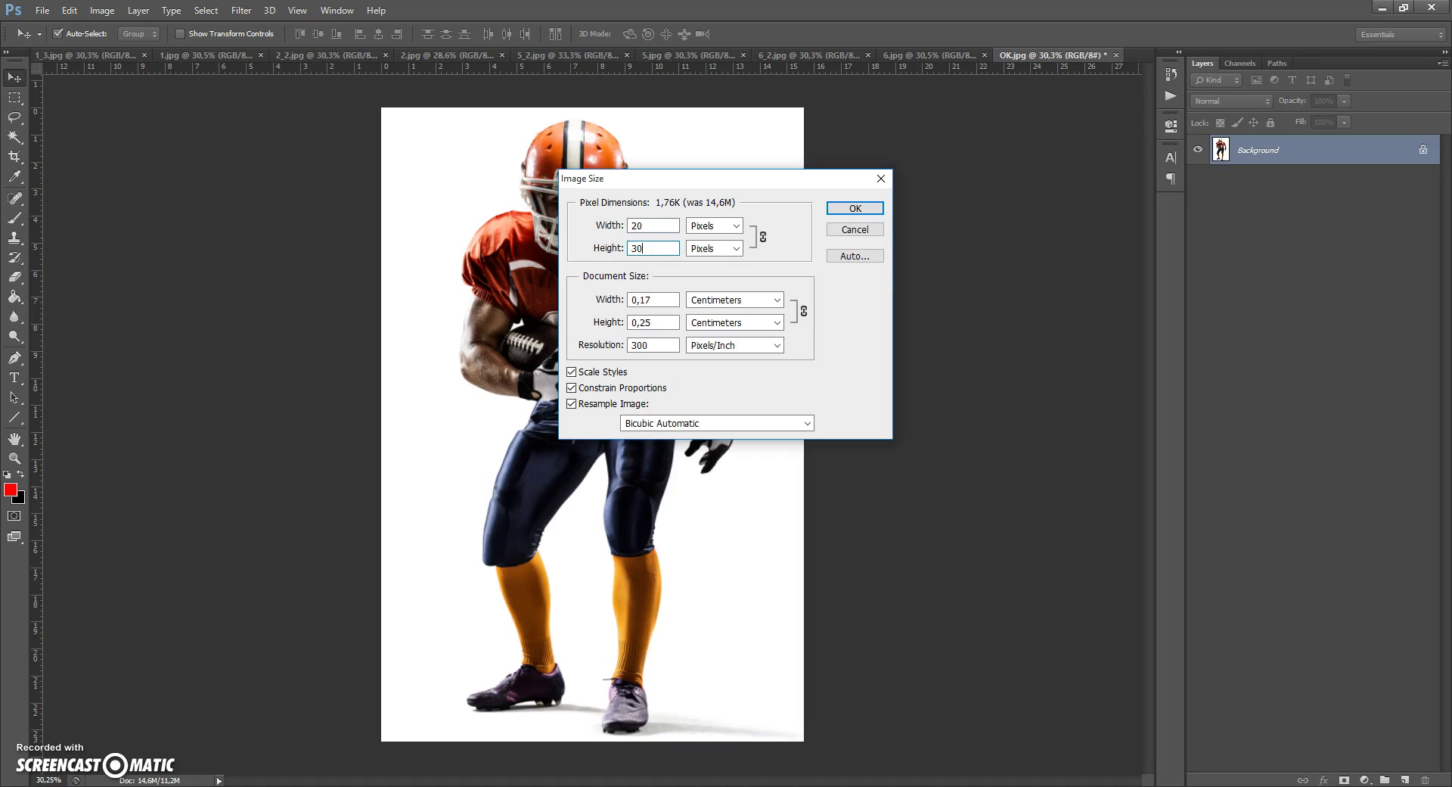
click(855, 208)
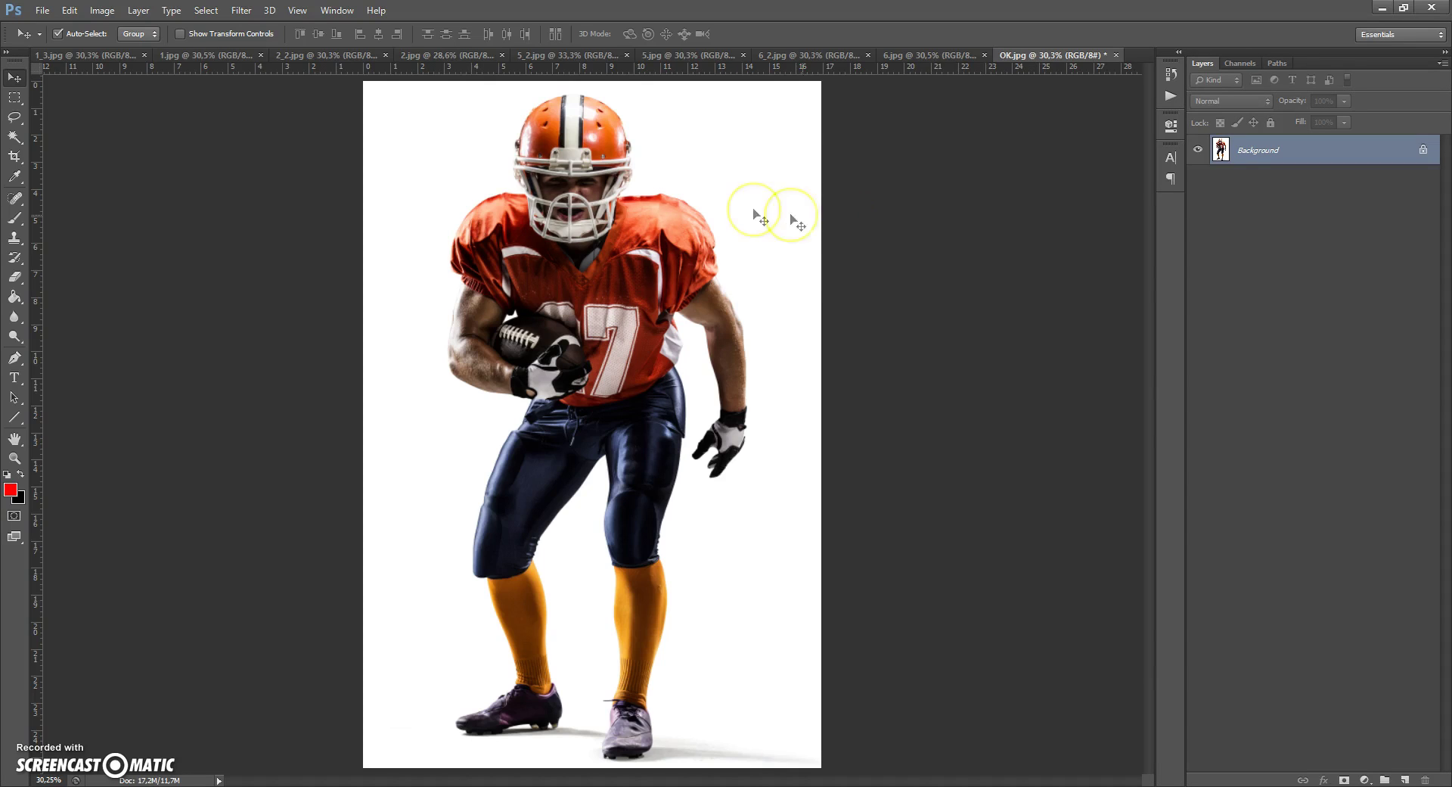
Check the UI language in the interface preferences and return to the Move tool.
click(69, 10)
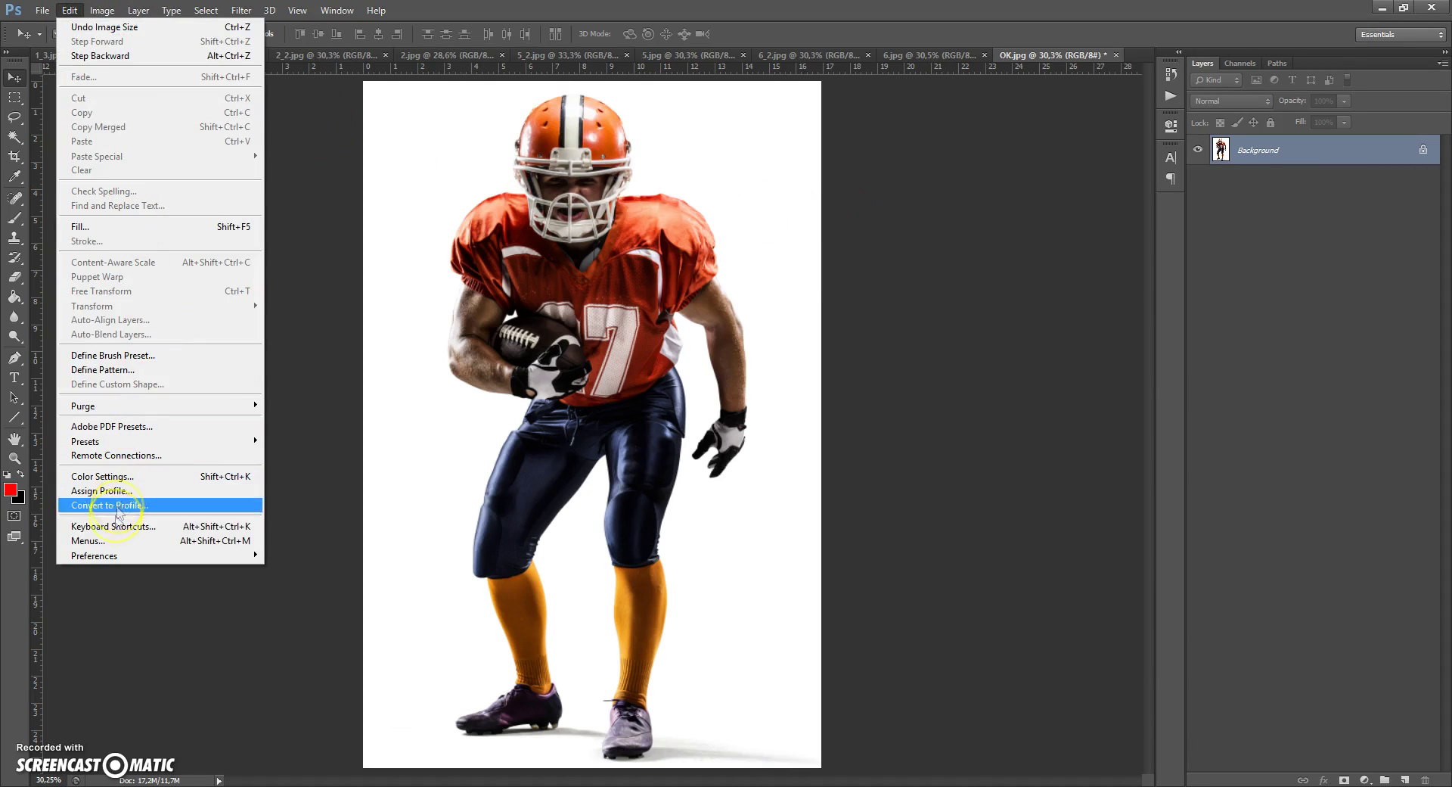
mouse_move(104, 555)
click(294, 577)
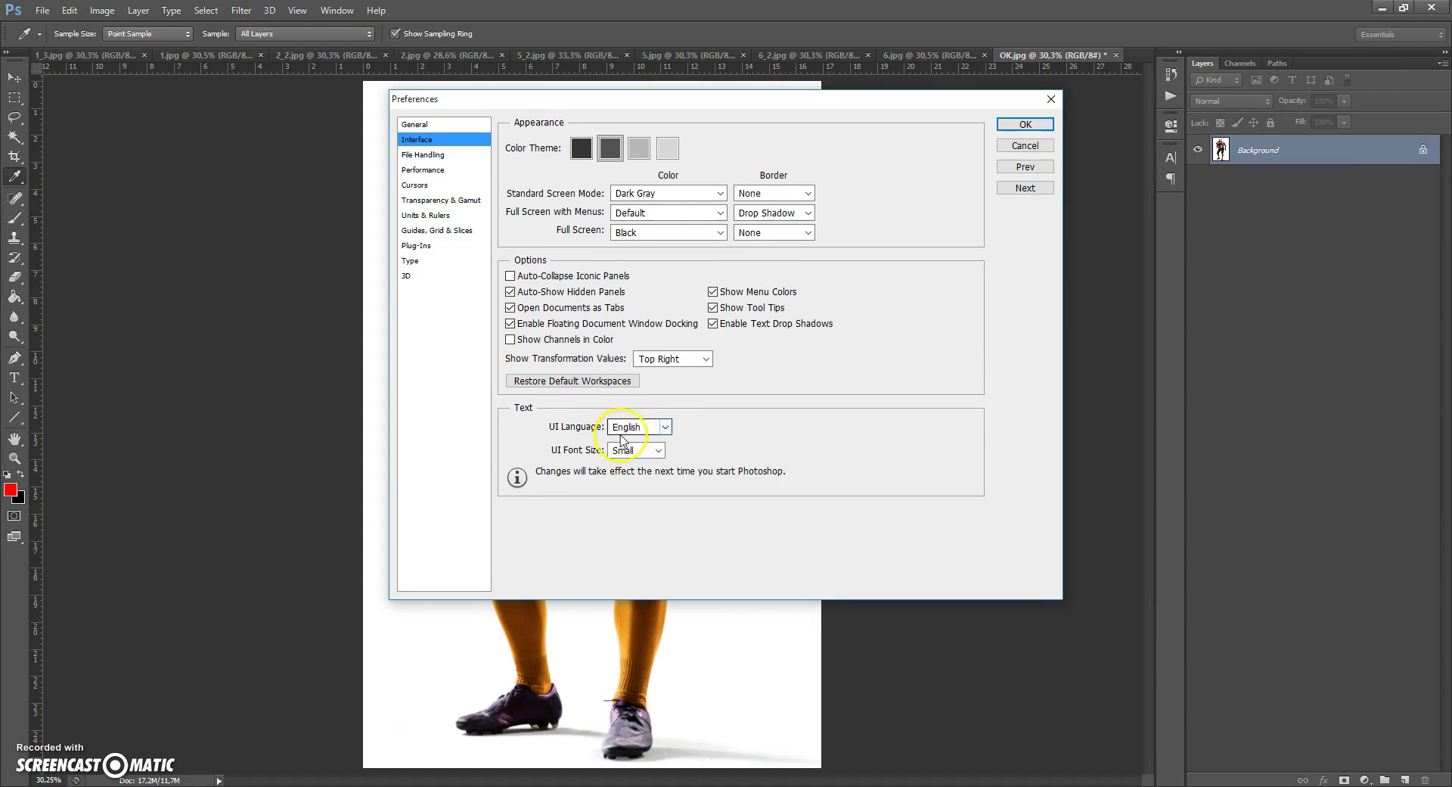
click(1016, 125)
key(v)
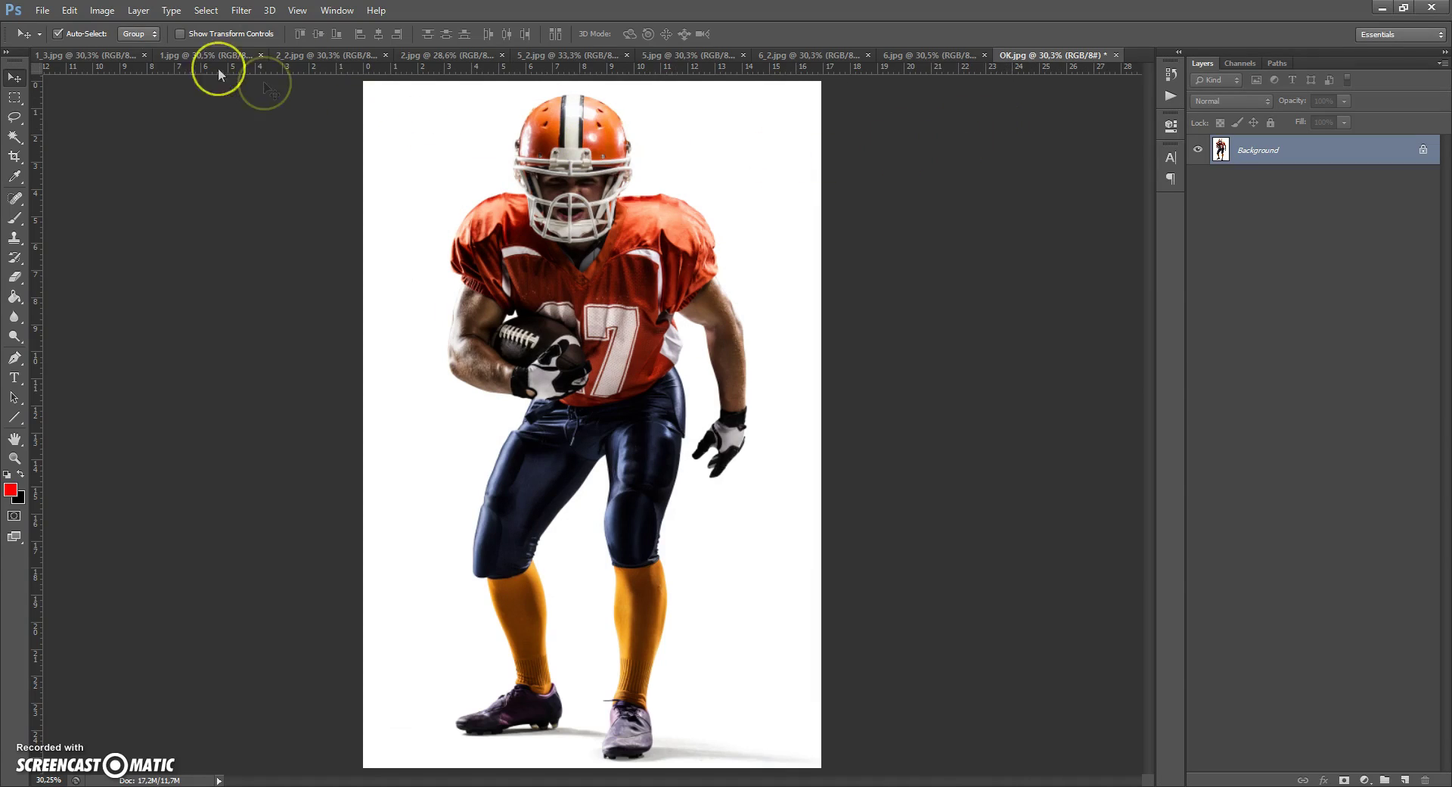
Check the image's color mode and bit depth.
click(104, 11)
mouse_move(111, 29)
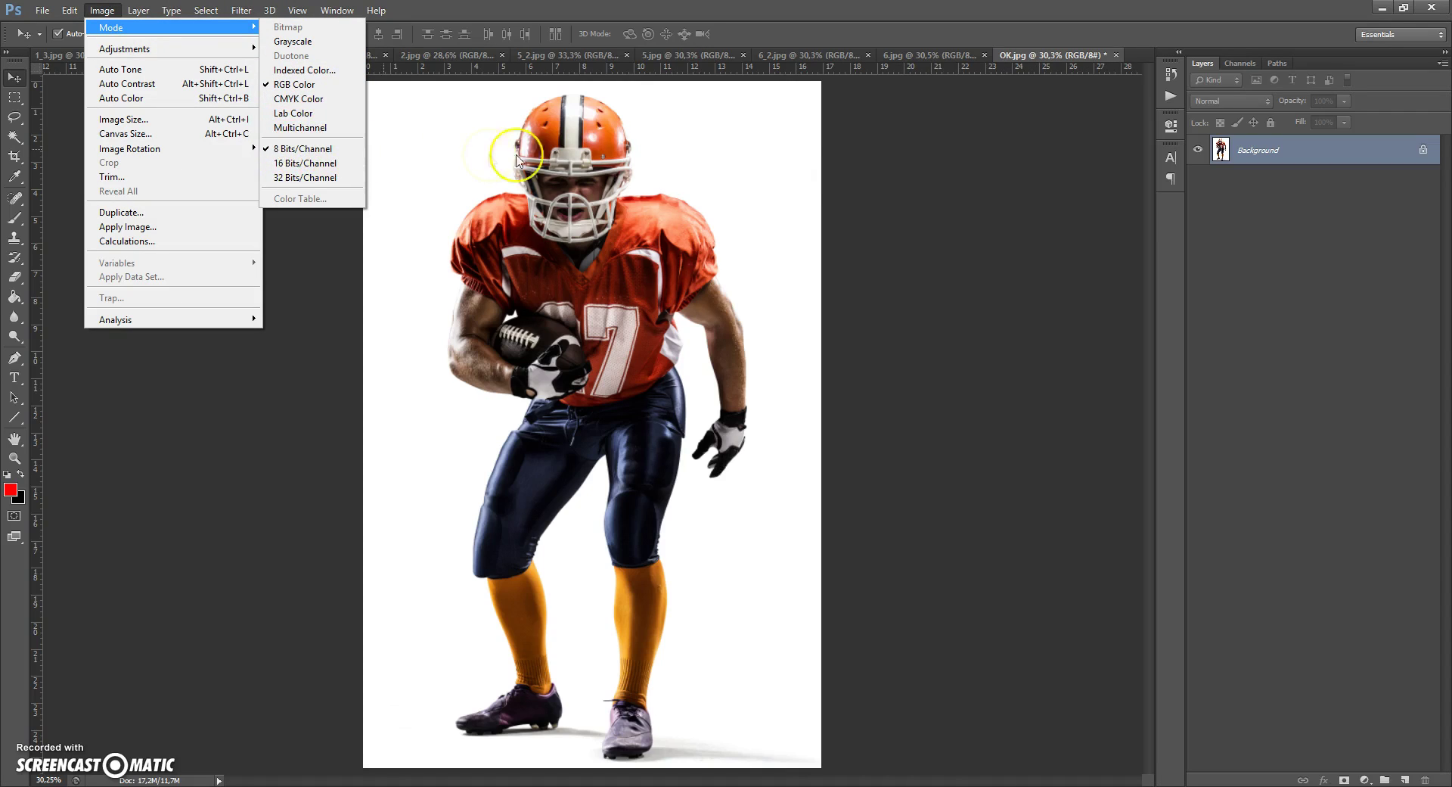
click(872, 174)
click(892, 188)
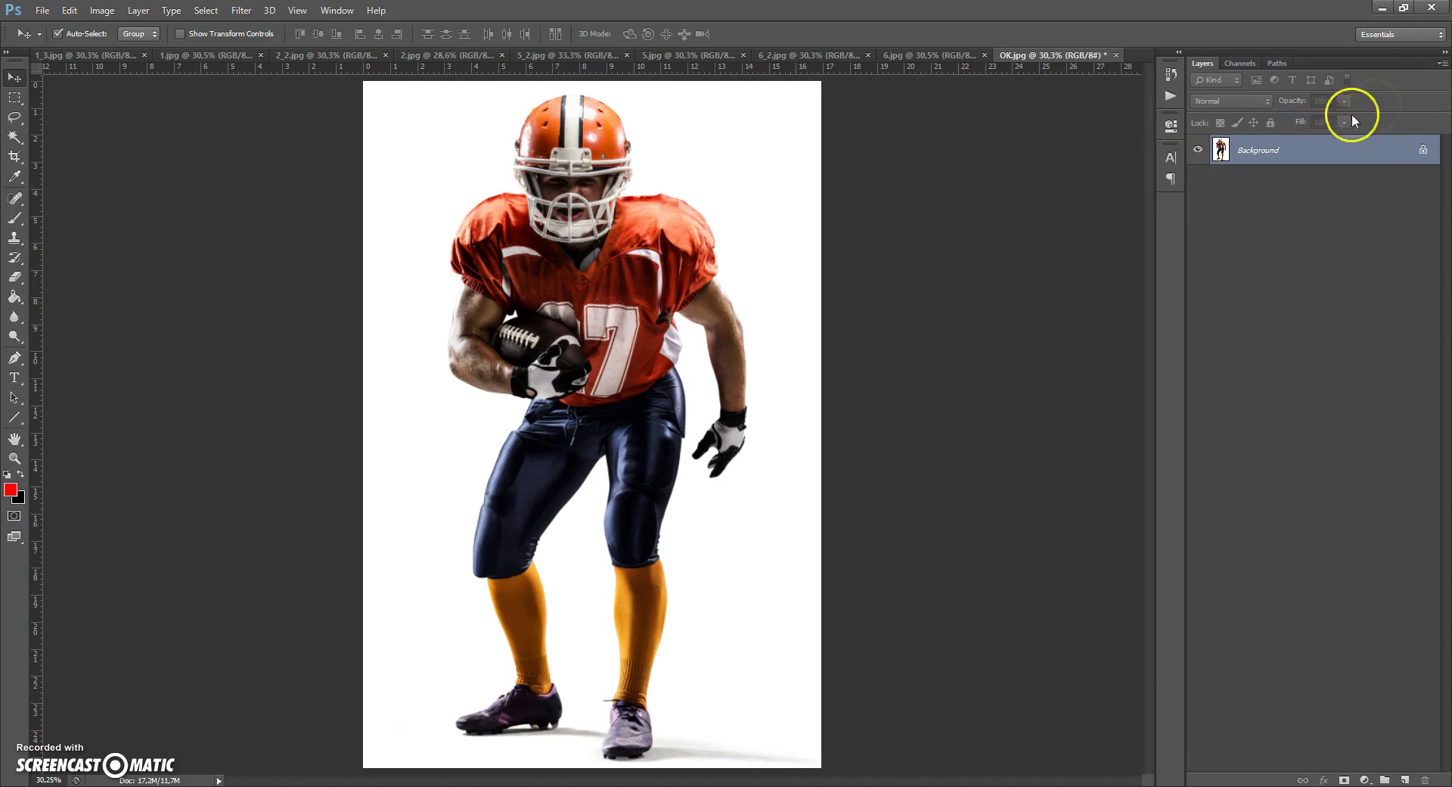
Check the Layers Panel Options, including the setting that adds "copy" to copied layers and groups.
click(1436, 68)
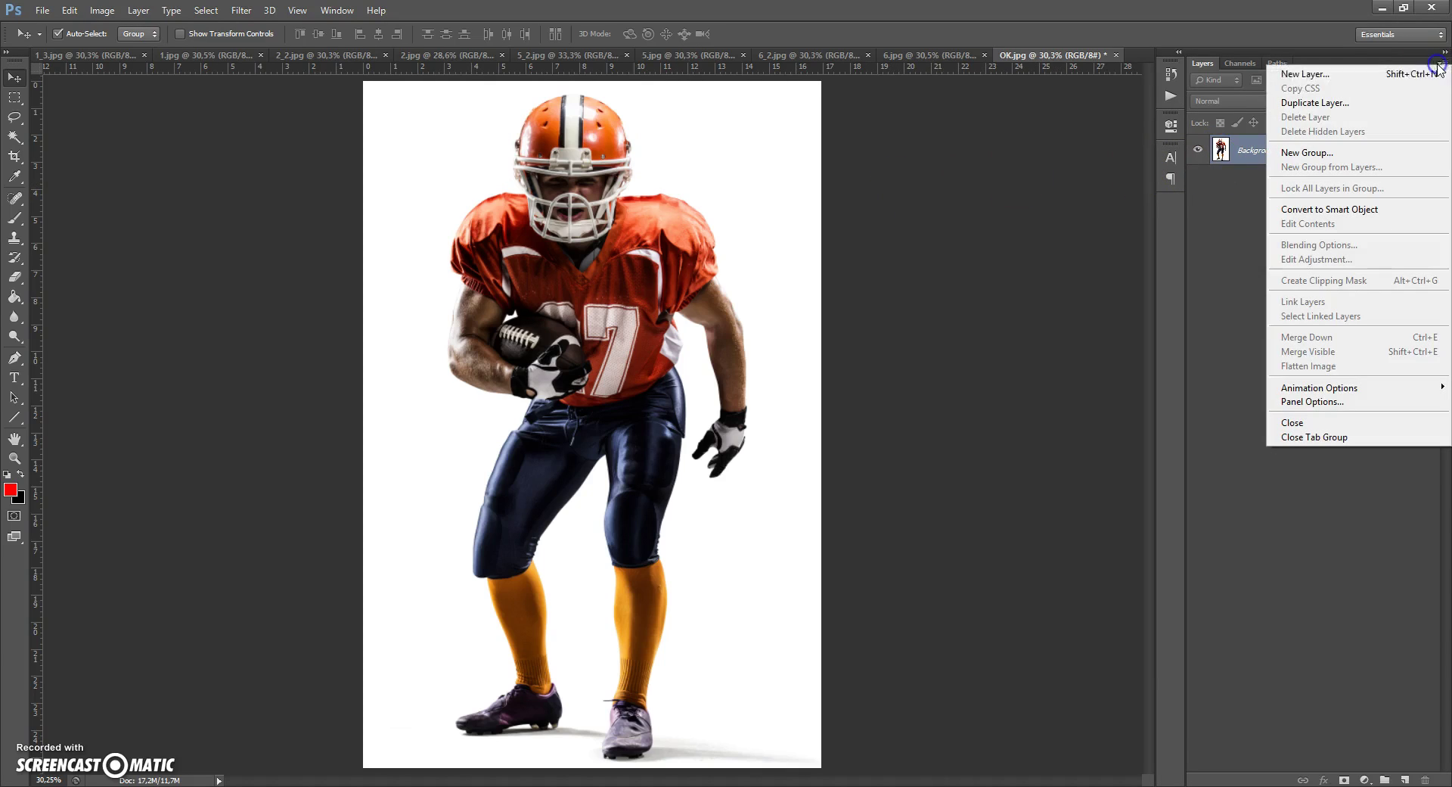
click(1314, 403)
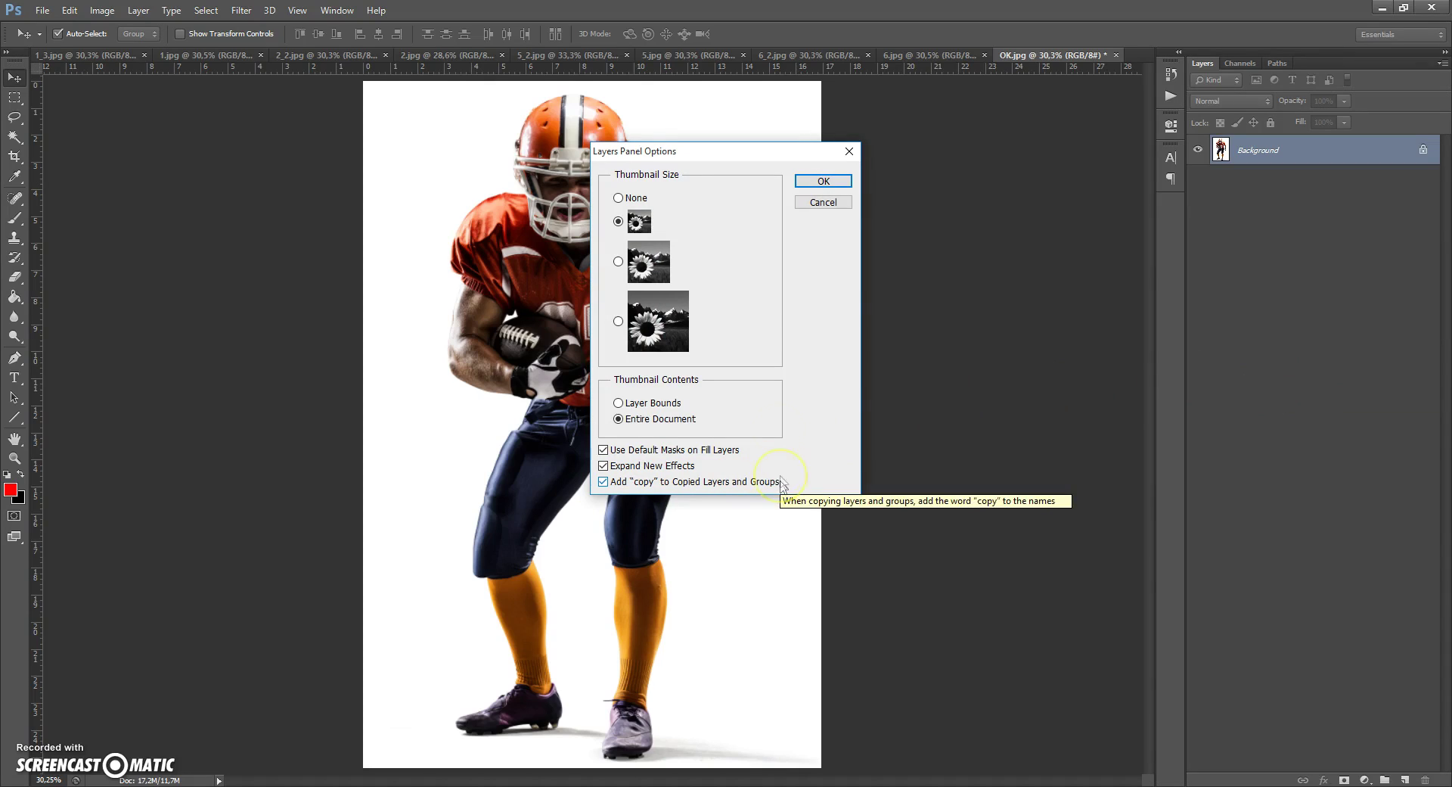
click(834, 182)
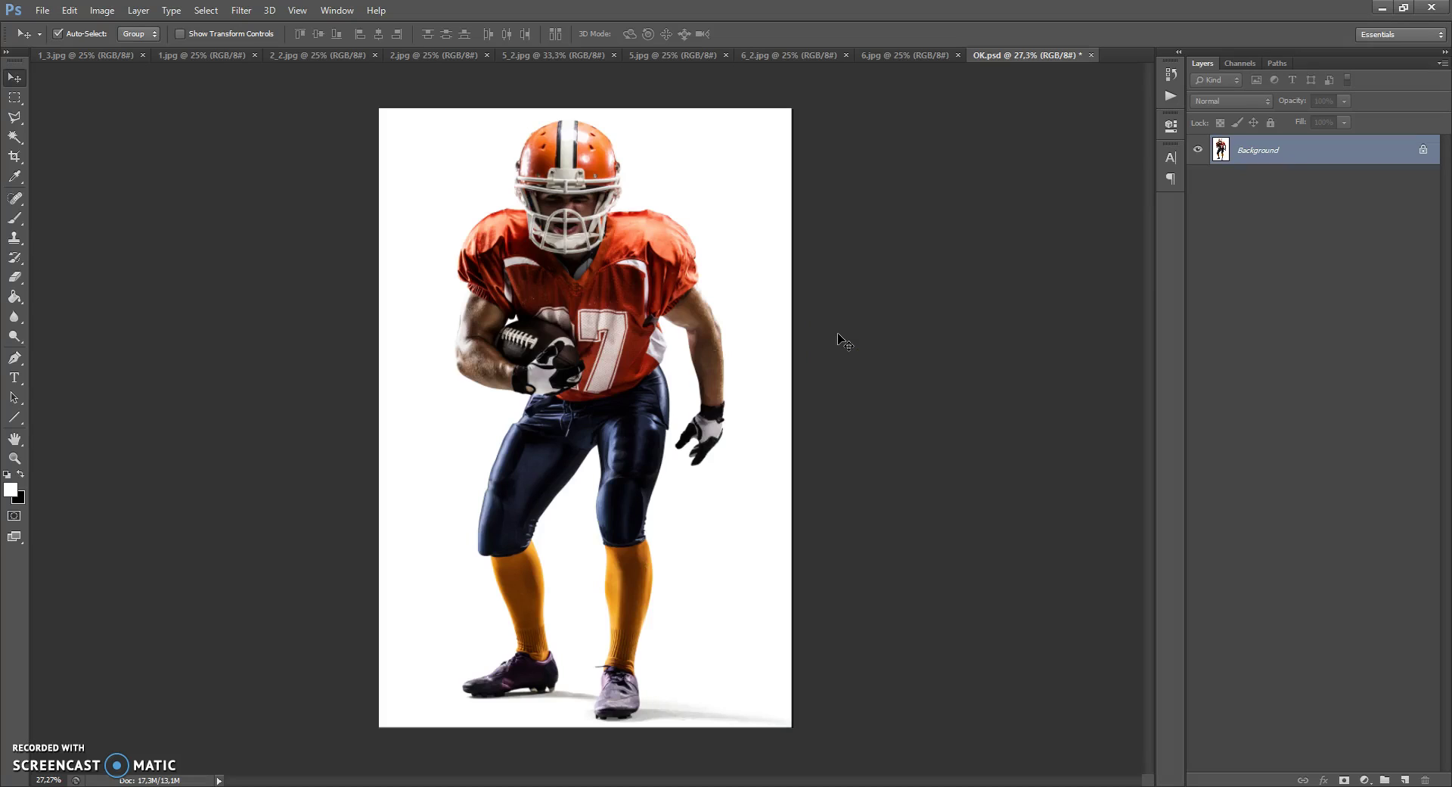
Convert the locked background of OK.psd into a regular layer and make that layer the background again.
double_click(1295, 153)
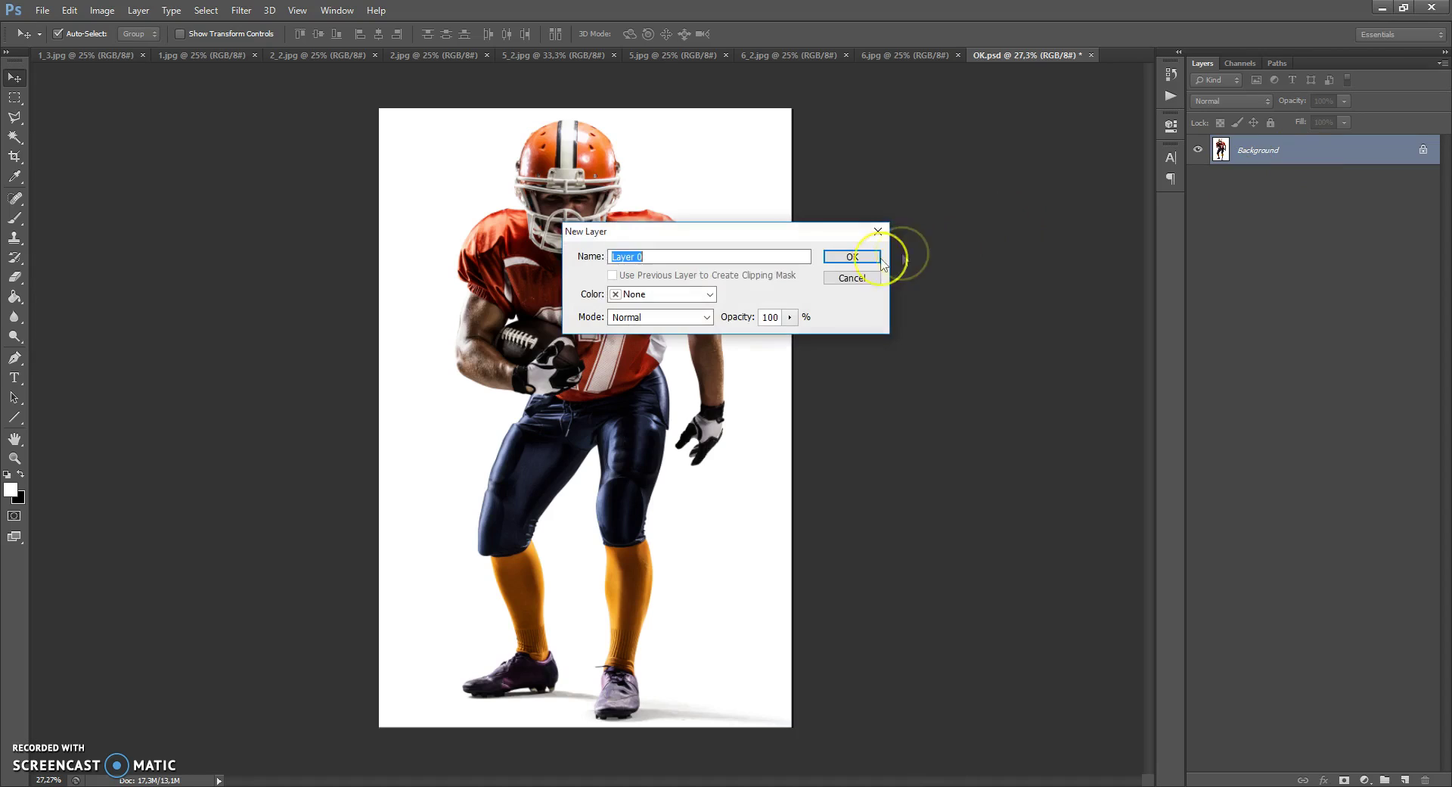
click(869, 257)
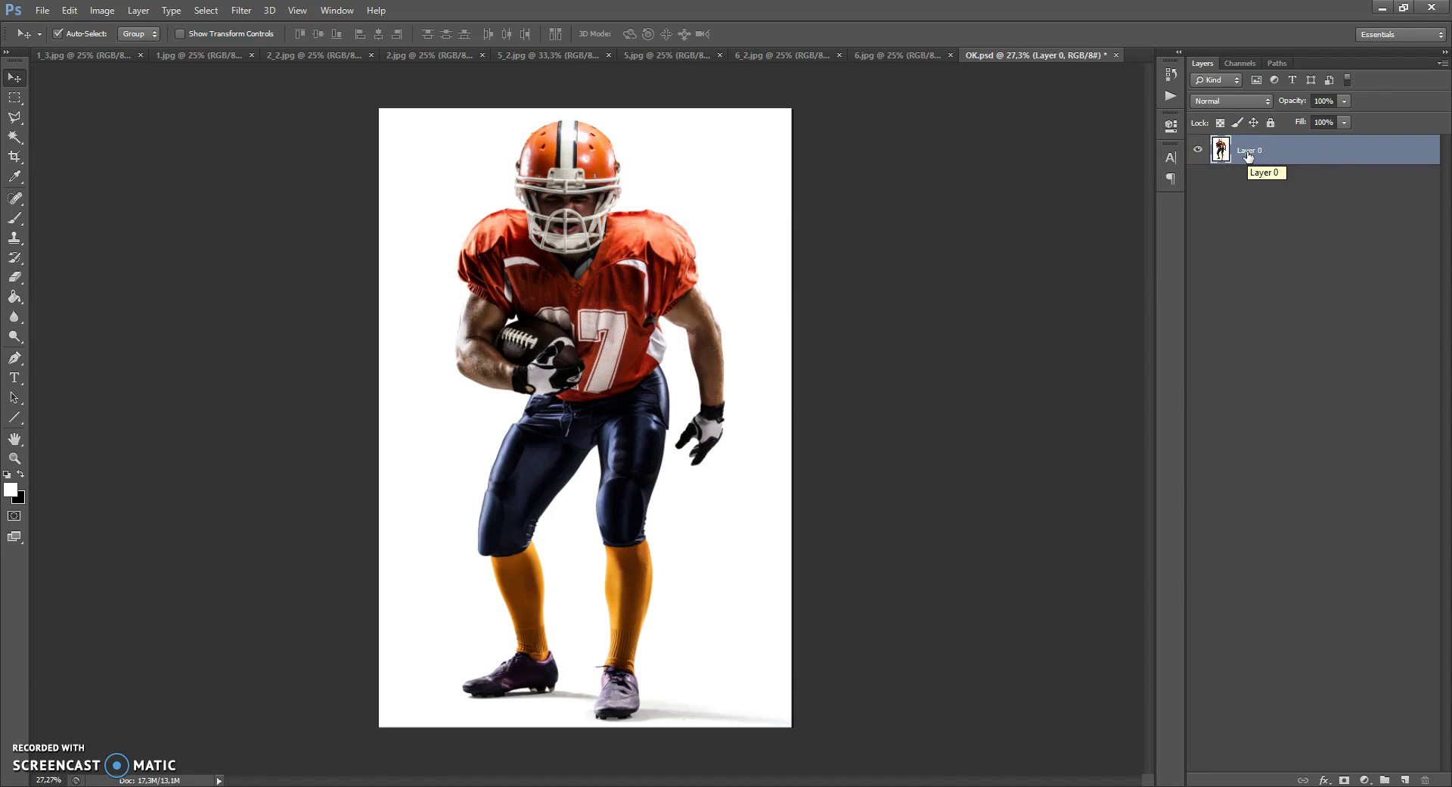
click(139, 10)
mouse_move(224, 28)
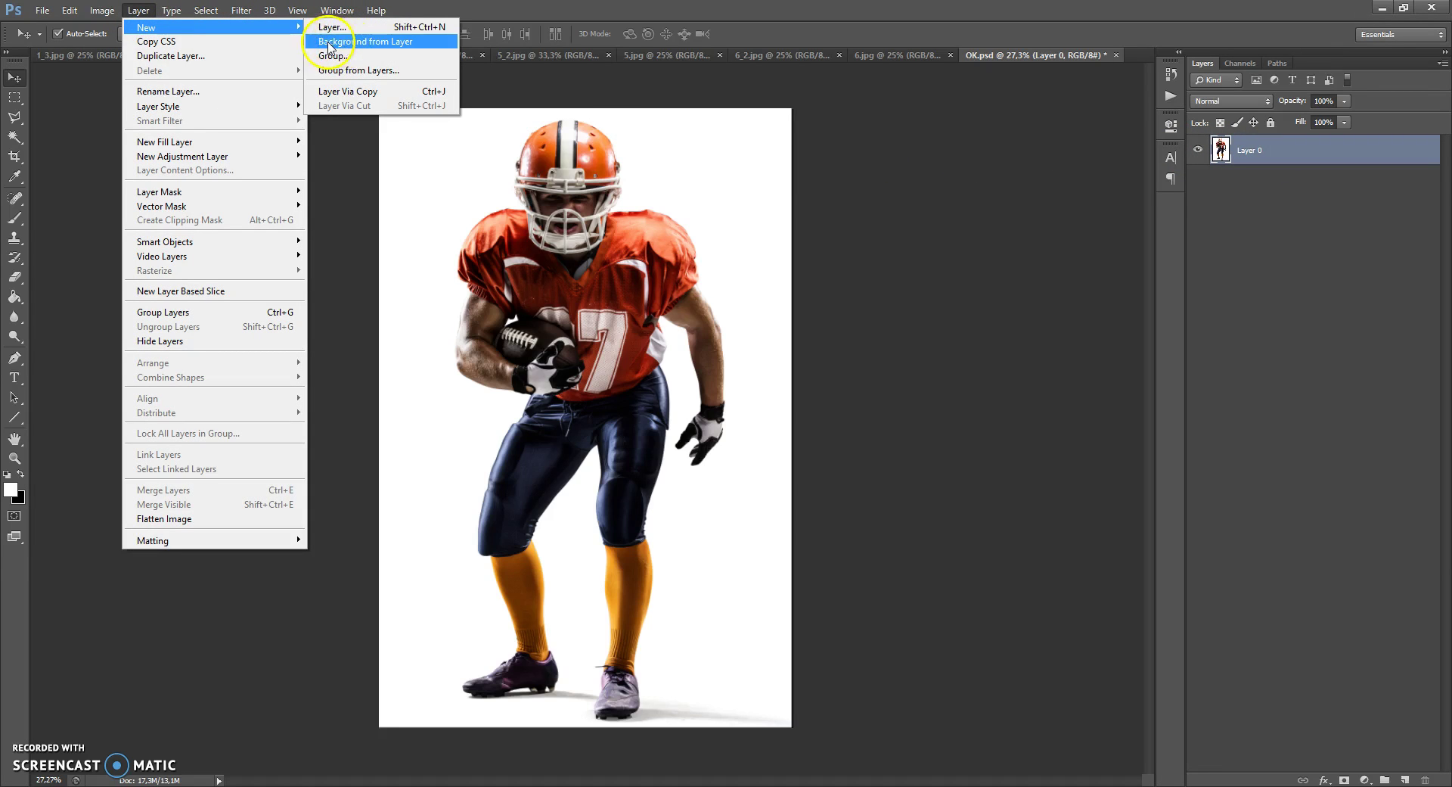
click(387, 43)
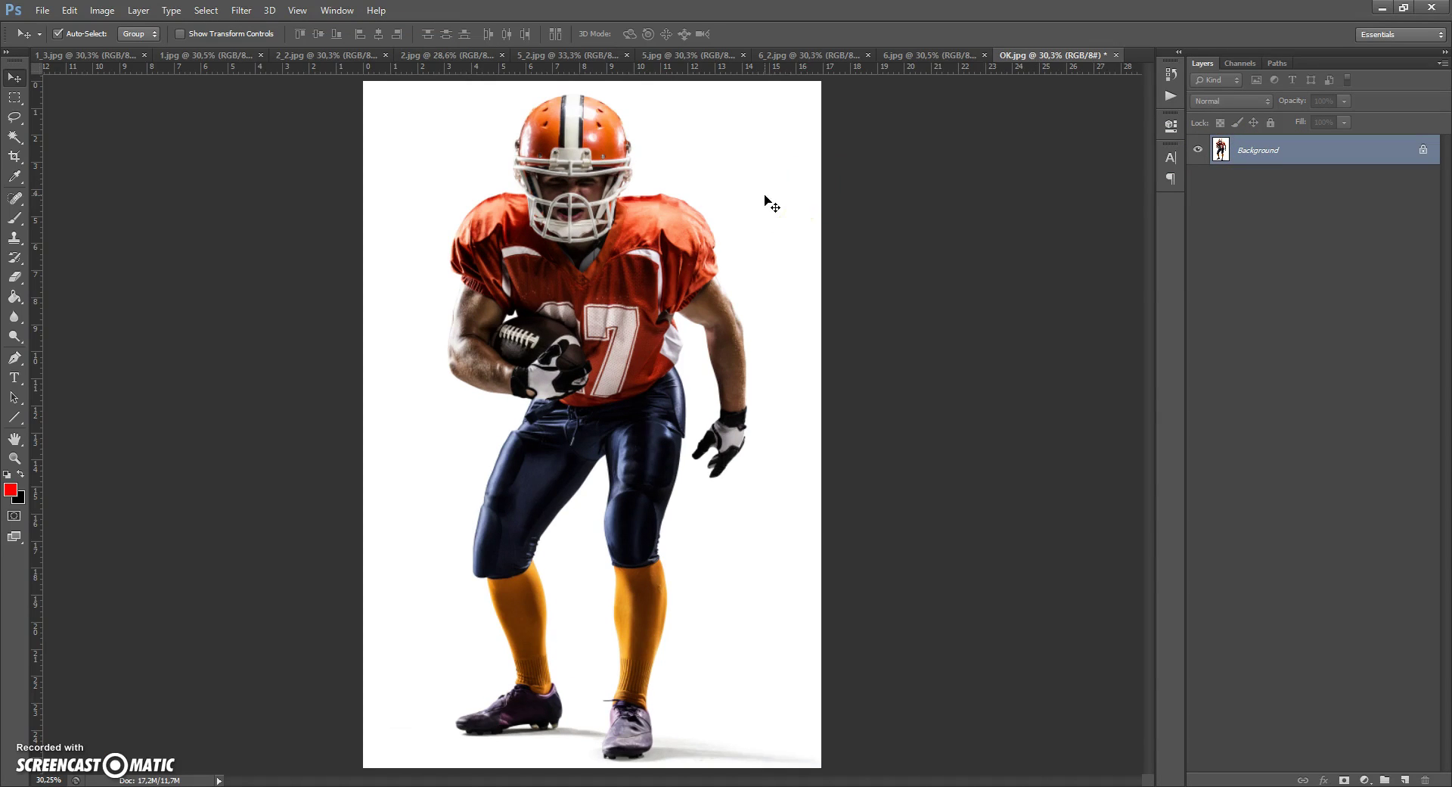
Load the Epic Brushes file into the brush presets with the Preset Manager.
click(765, 195)
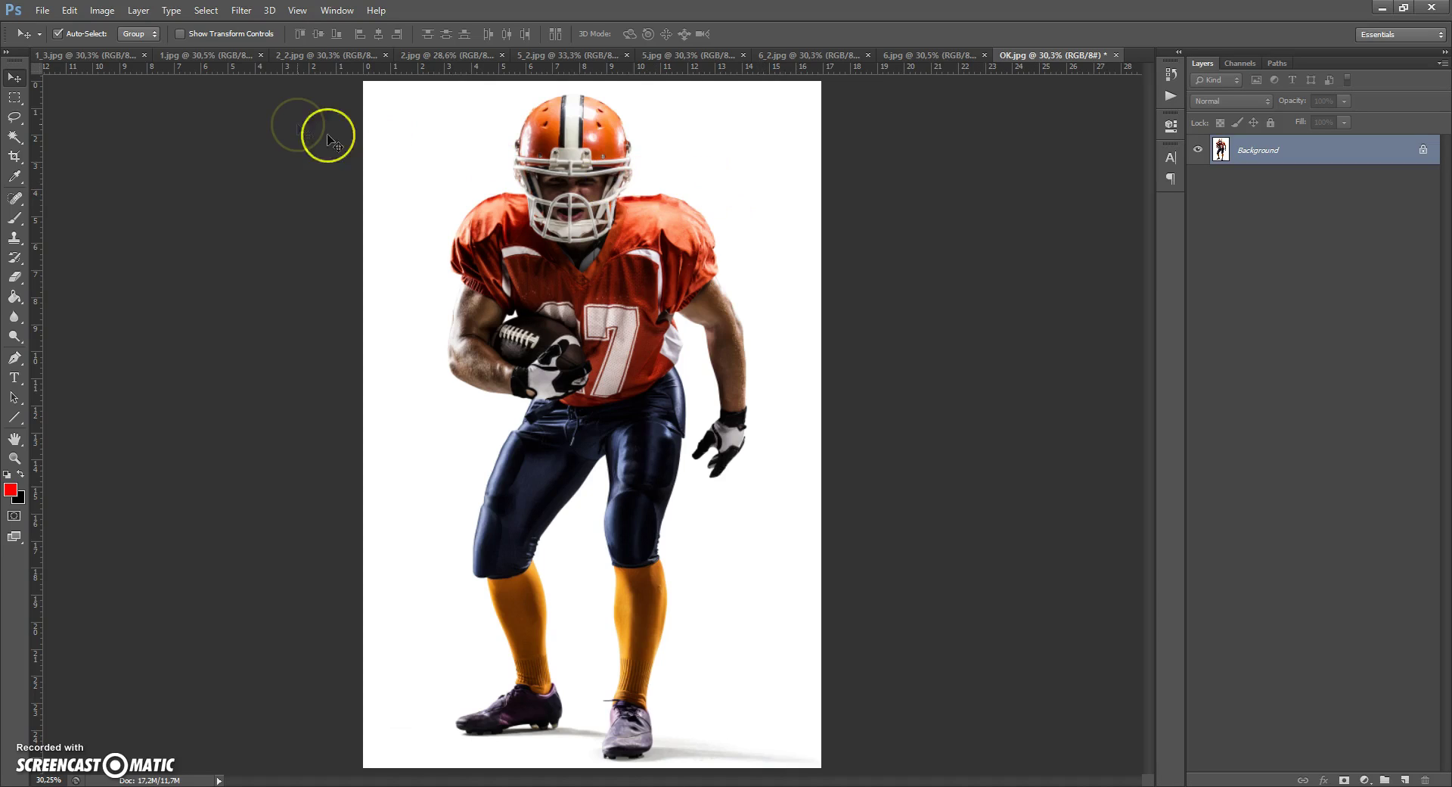
click(69, 10)
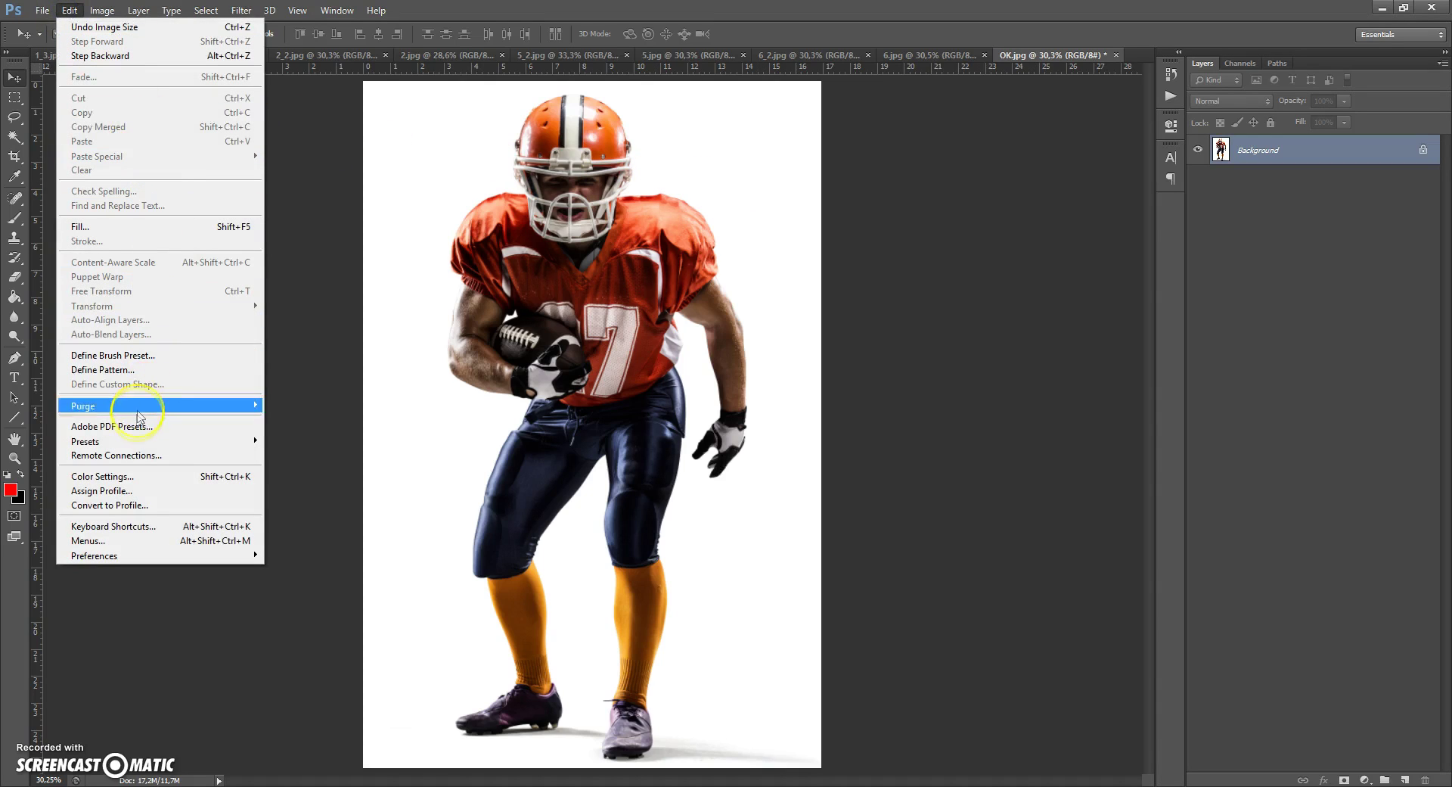
mouse_move(123, 441)
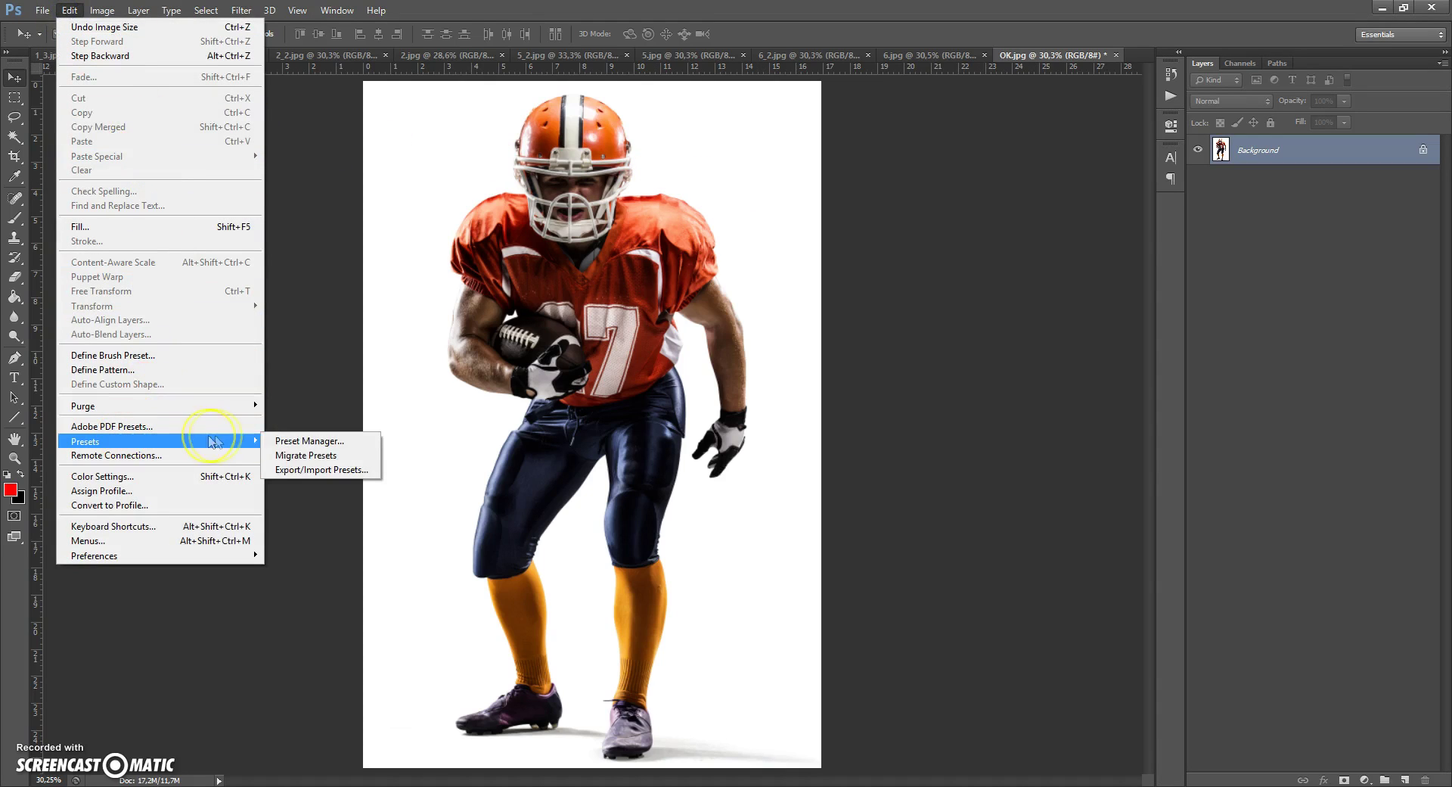
click(306, 442)
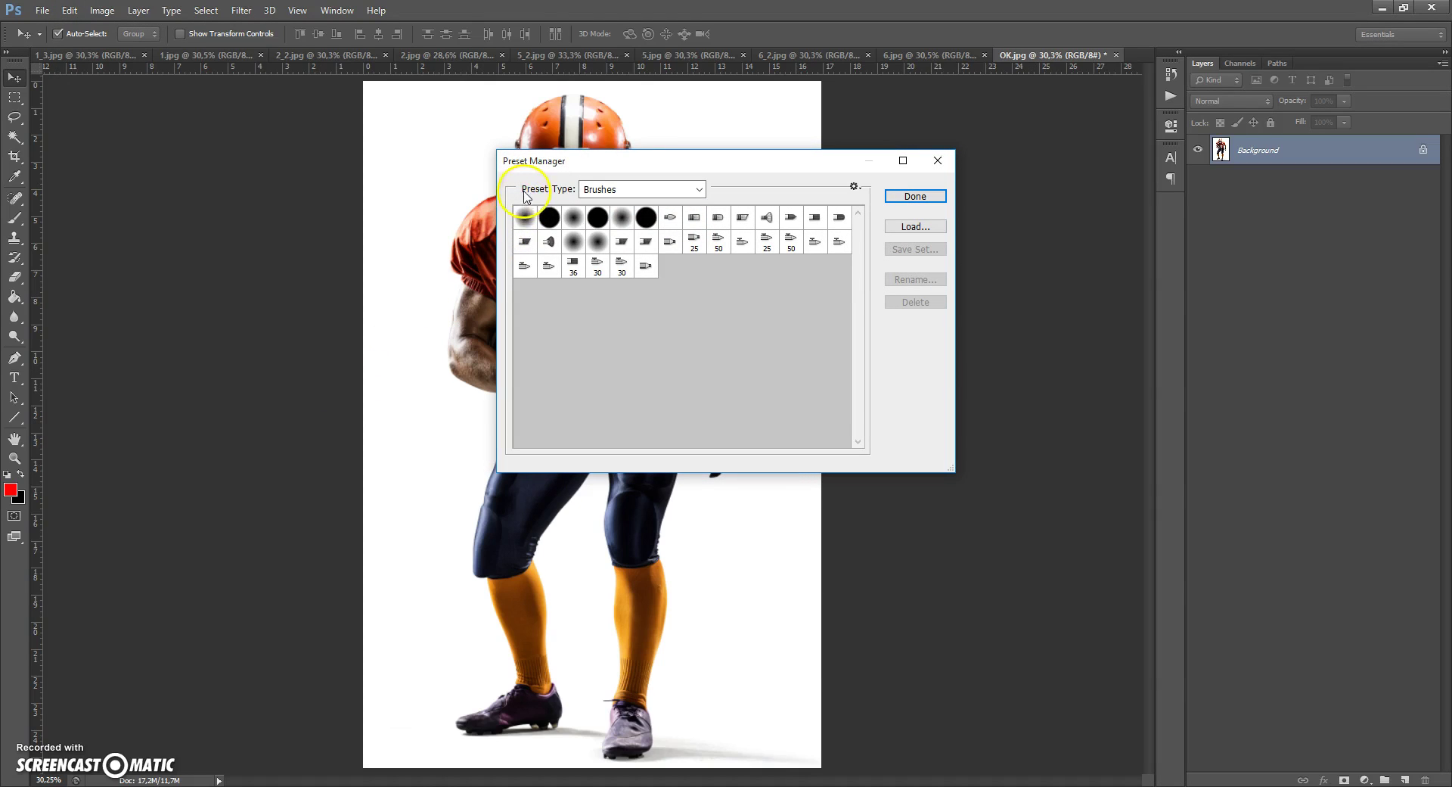
click(602, 189)
click(592, 193)
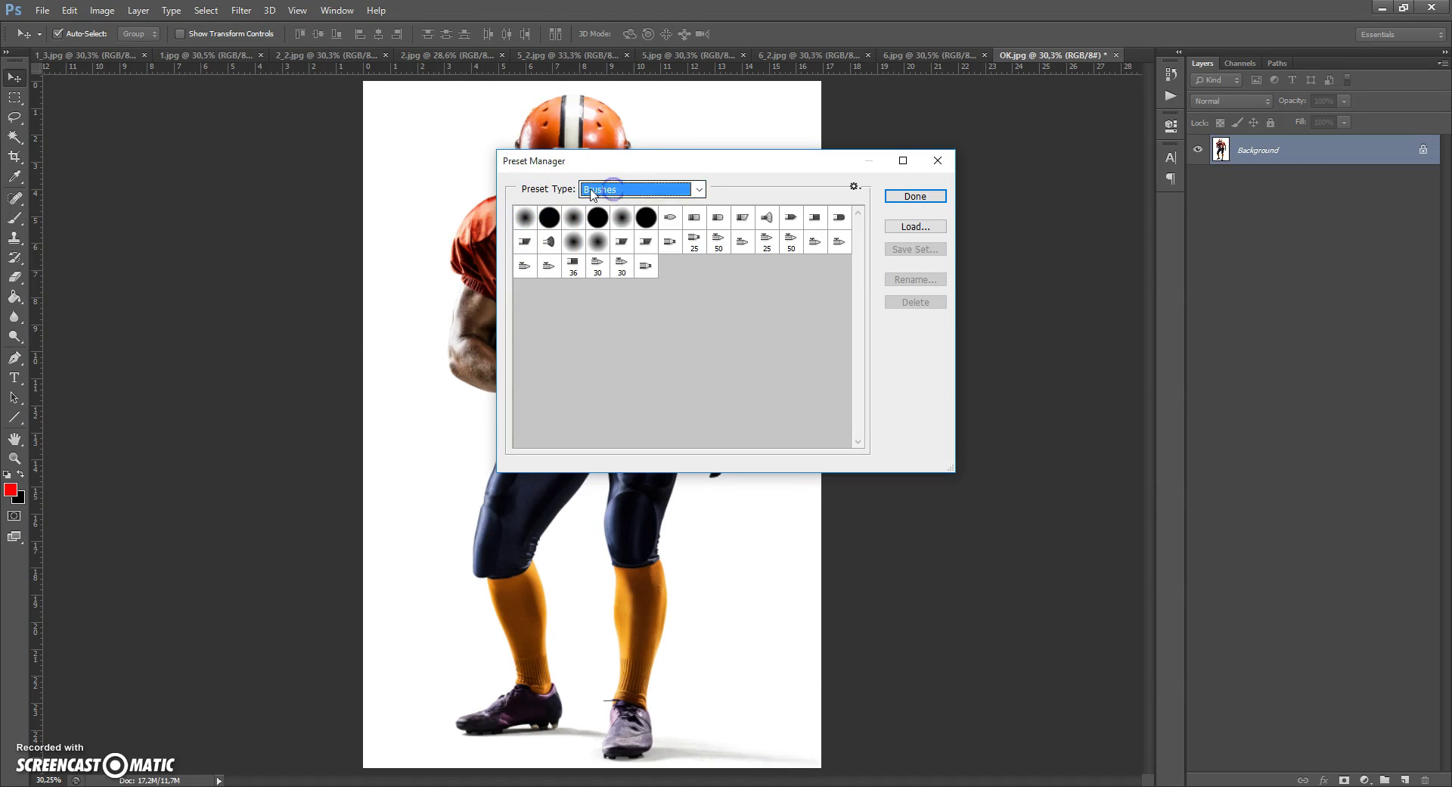
click(910, 231)
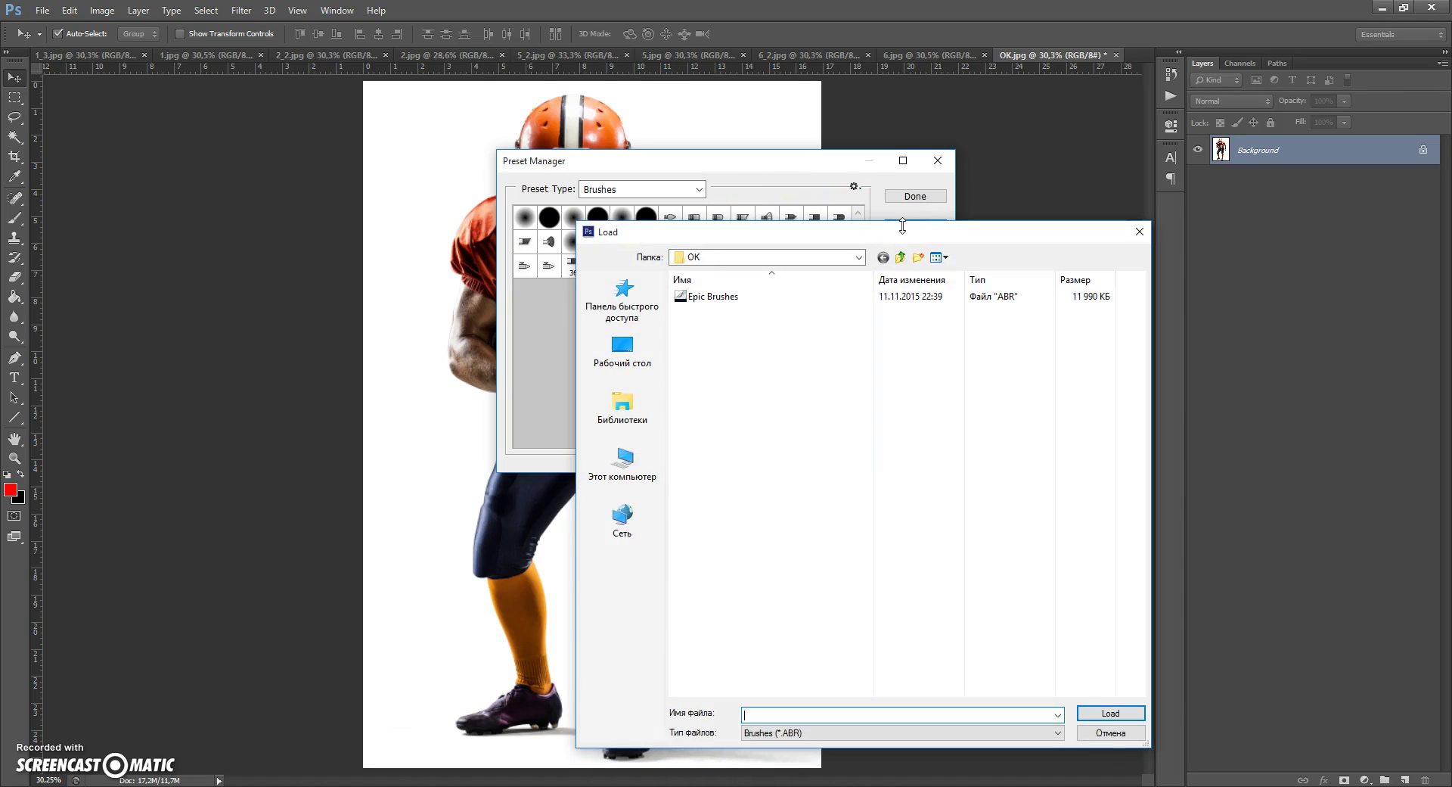
double_click(719, 301)
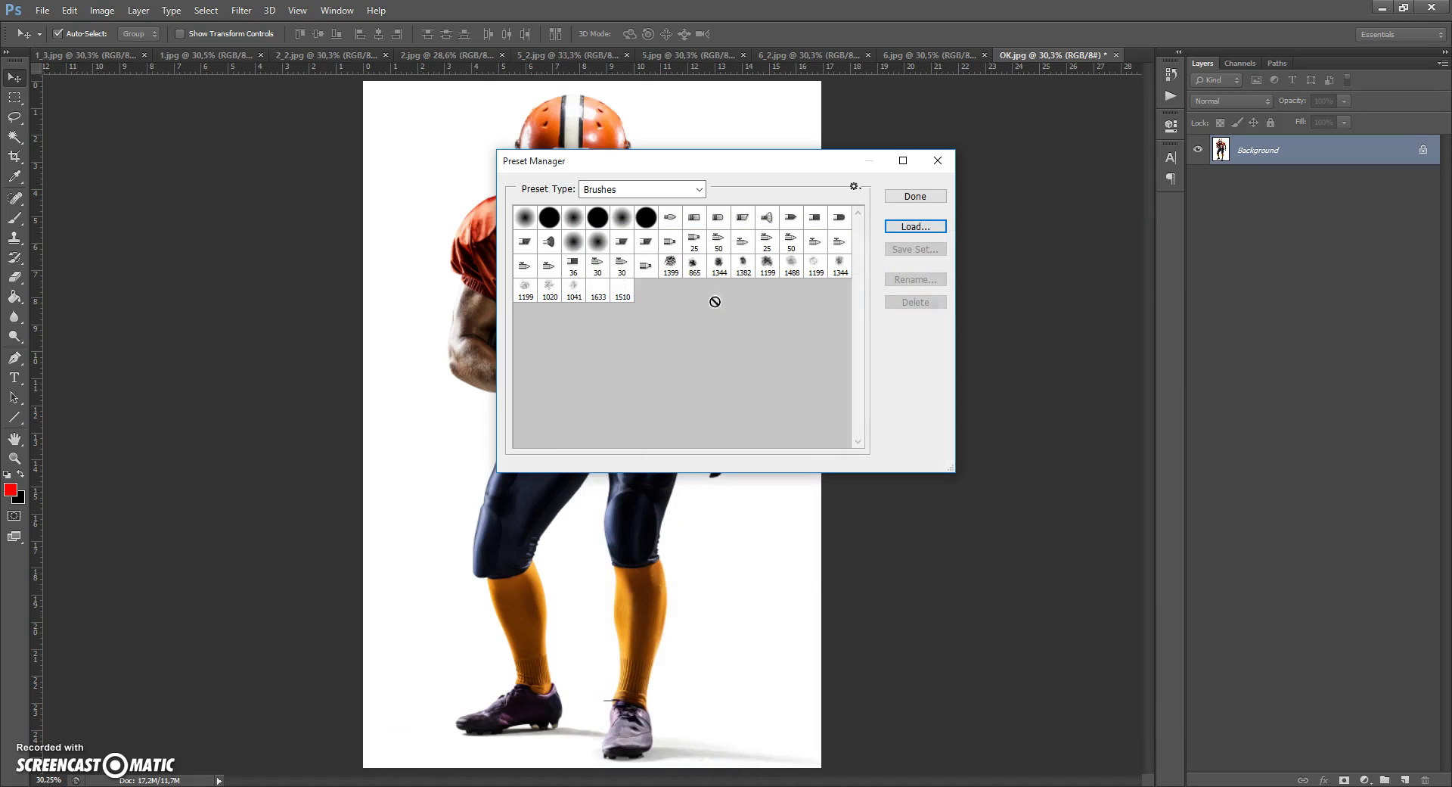
click(914, 197)
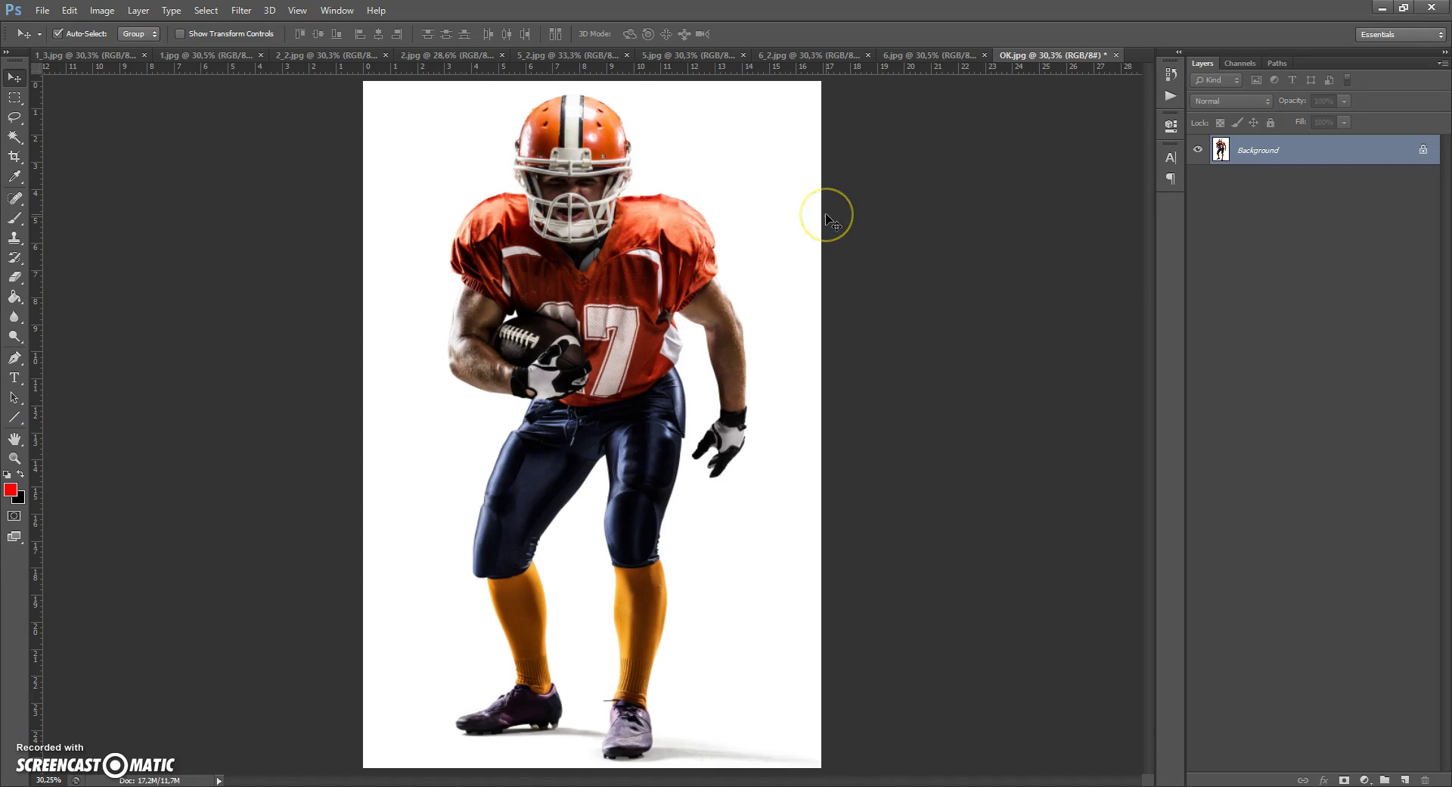
Load the Epic Photoshop Action file into the list of actions.
click(829, 250)
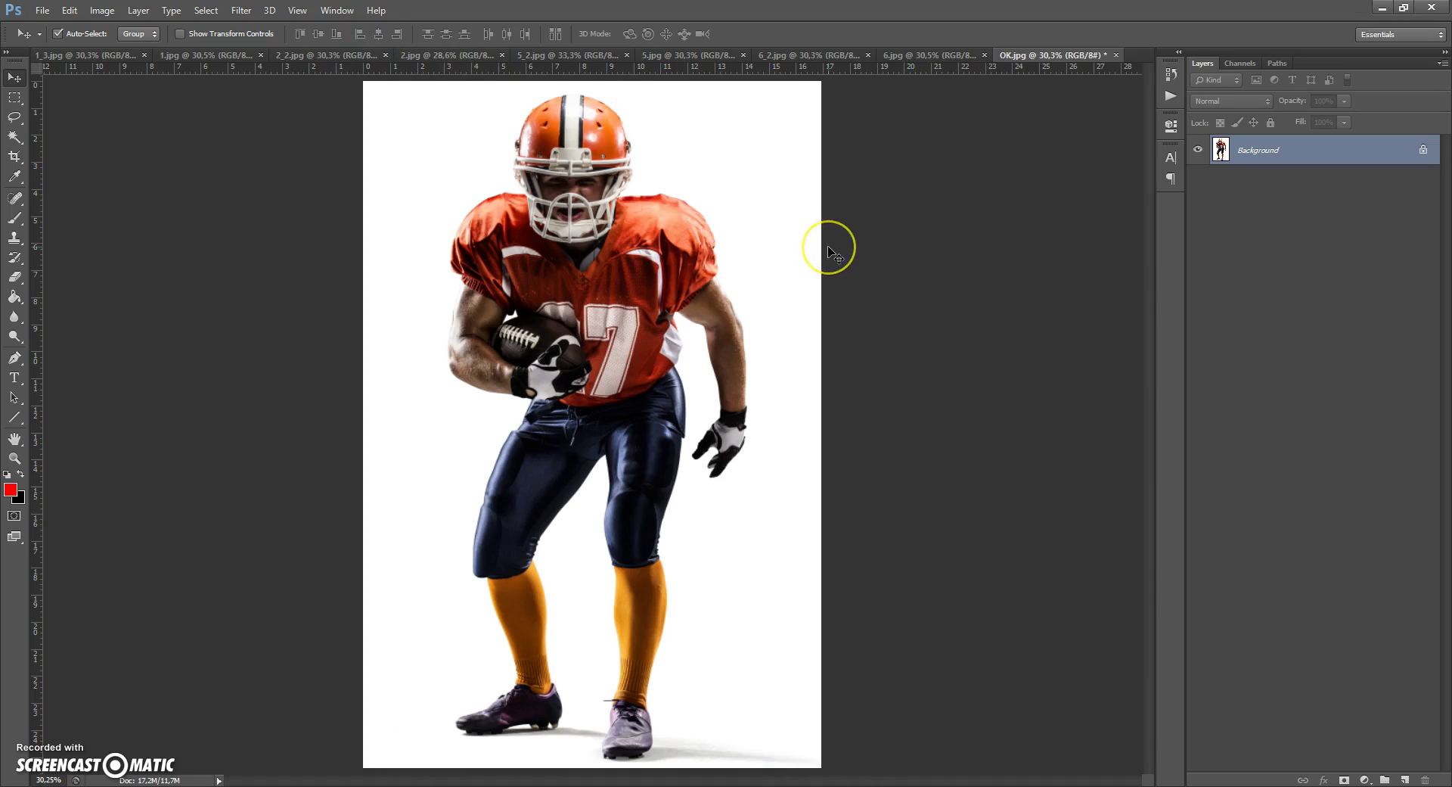
click(337, 10)
click(345, 99)
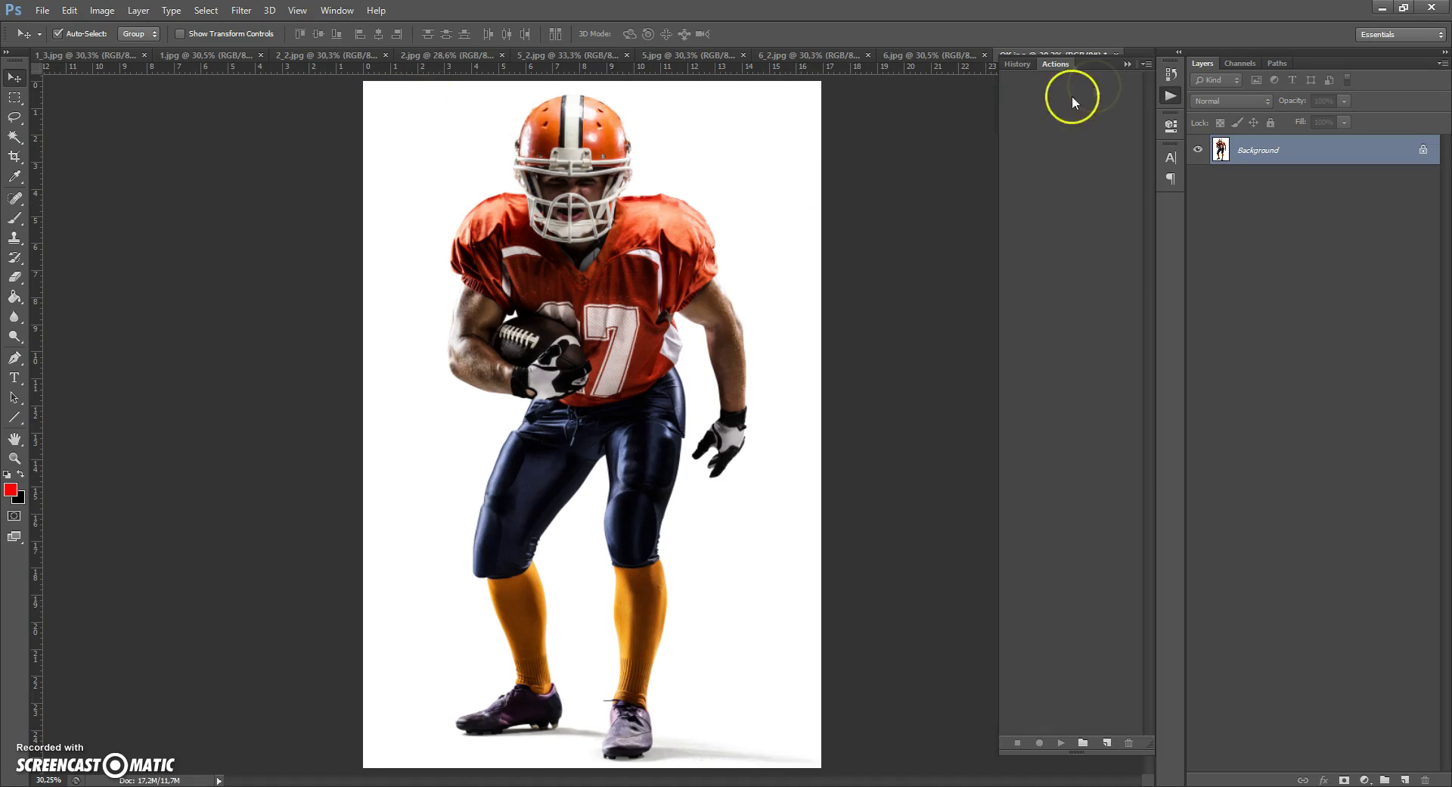
click(1147, 64)
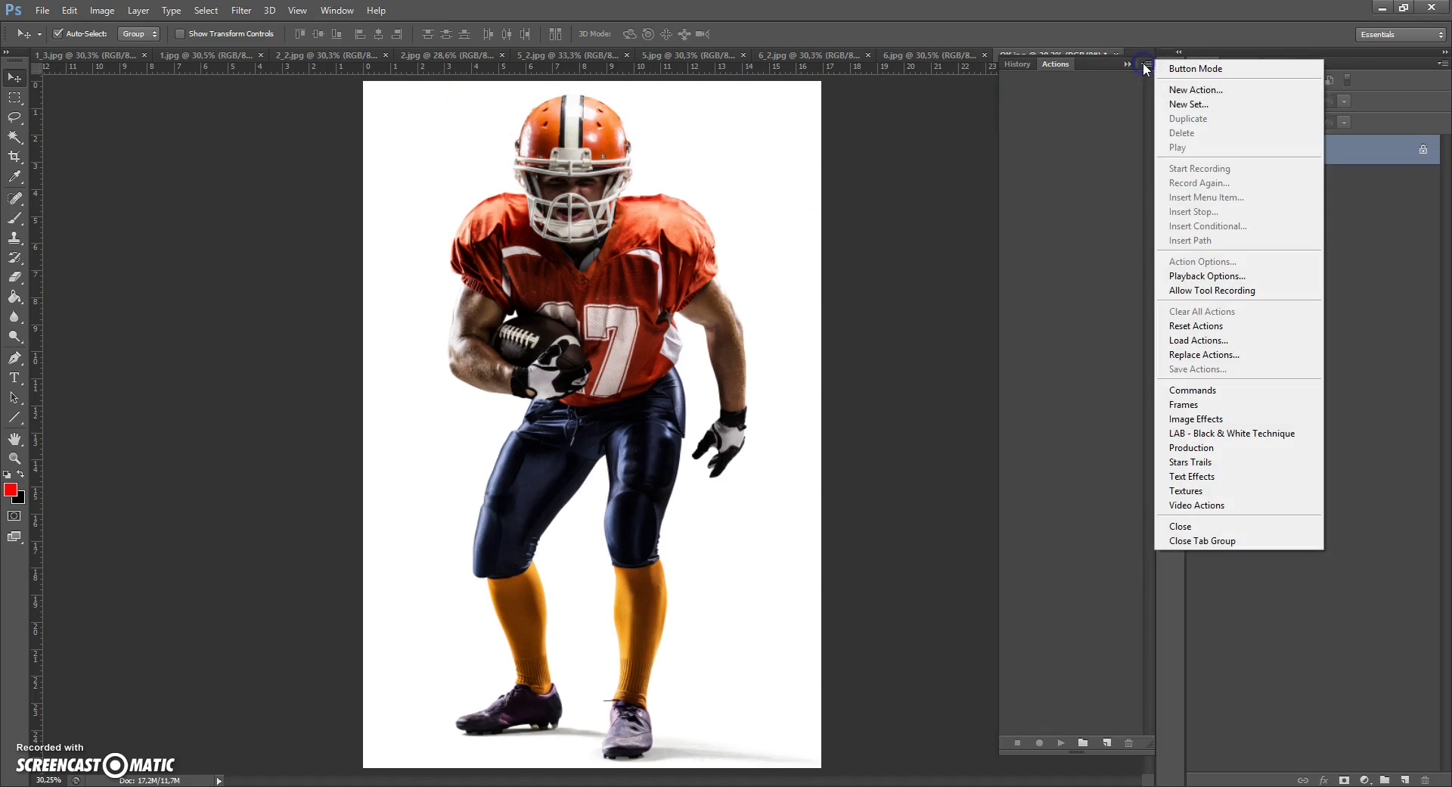
click(1196, 341)
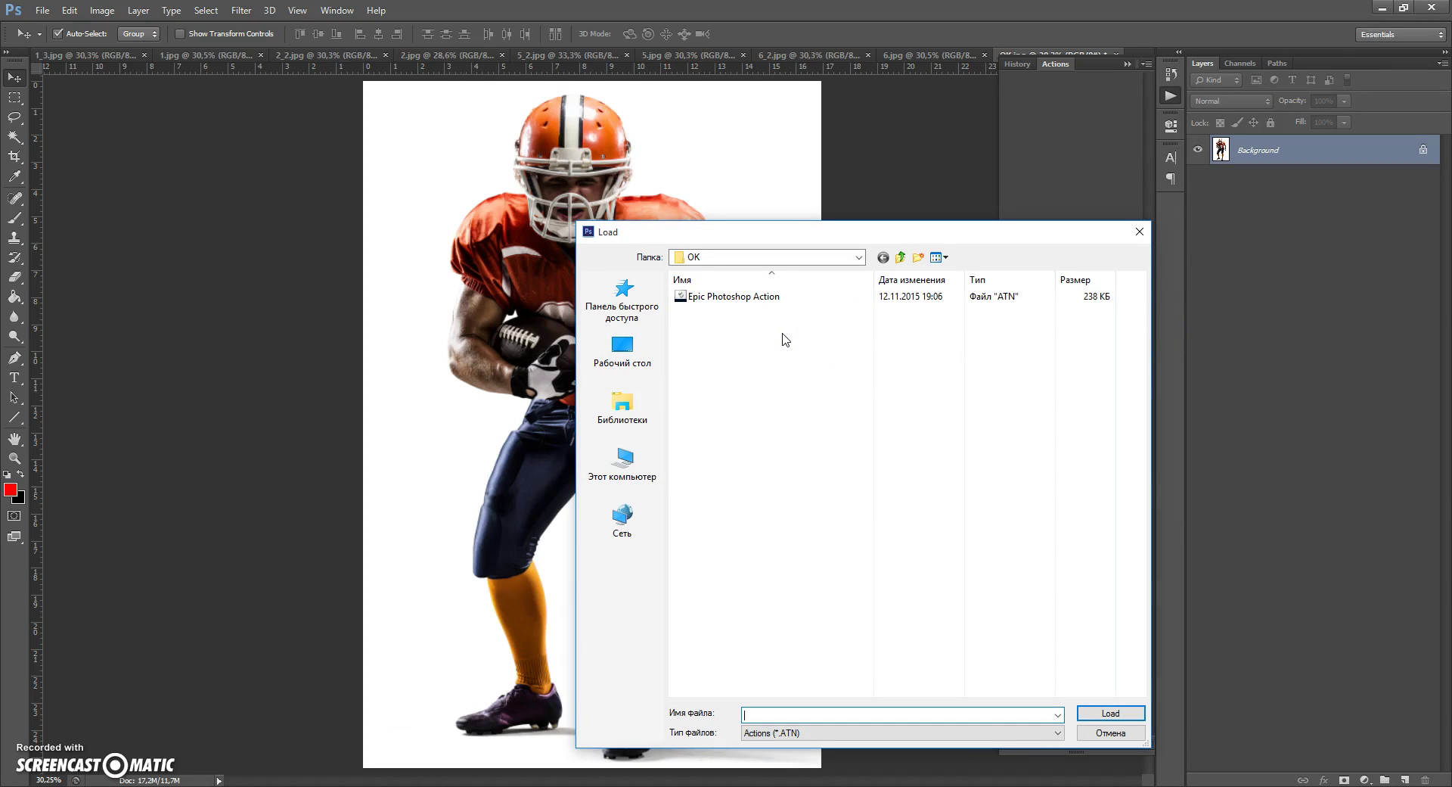
double_click(755, 299)
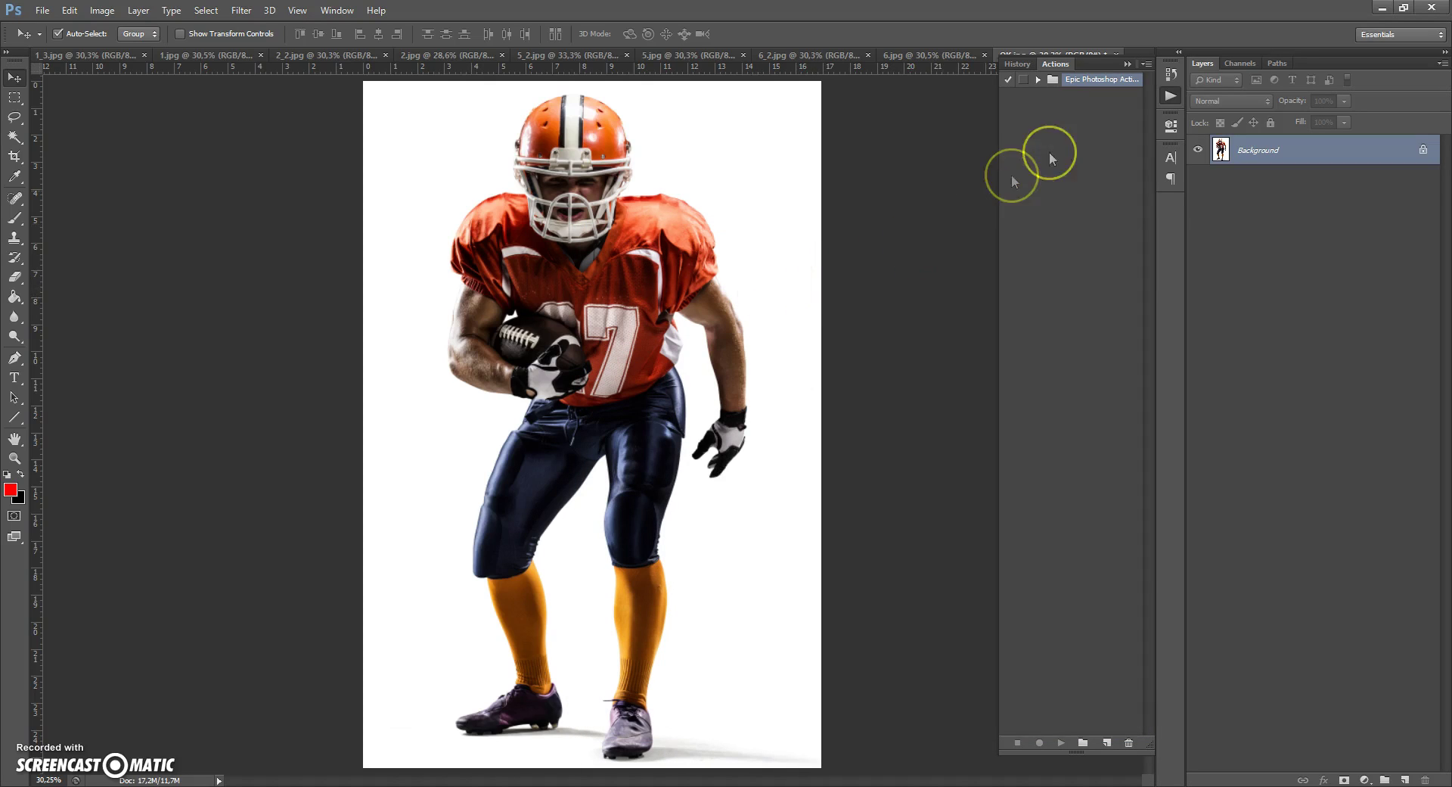
click(1127, 63)
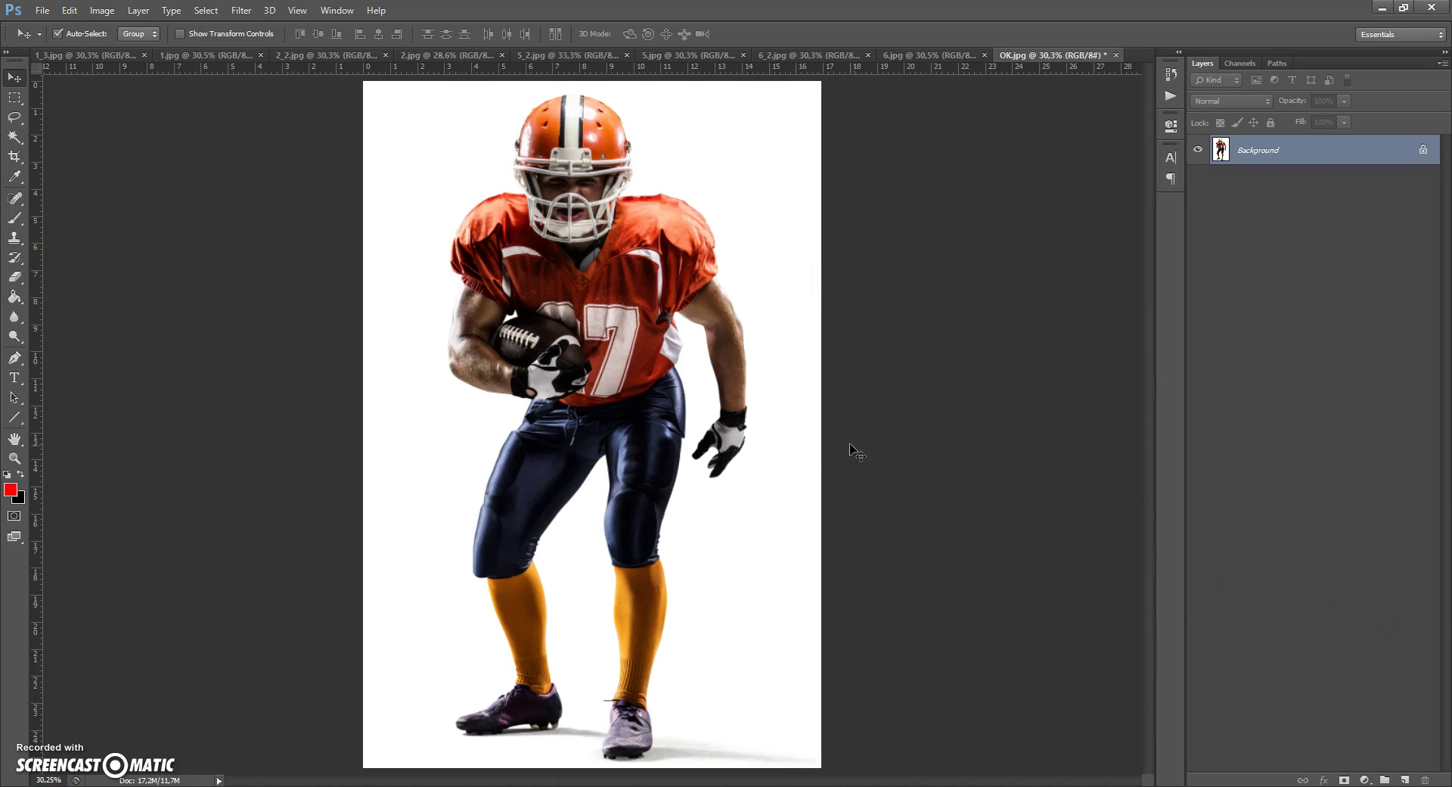
Create a new layer above the background and name it "area".
click(1405, 779)
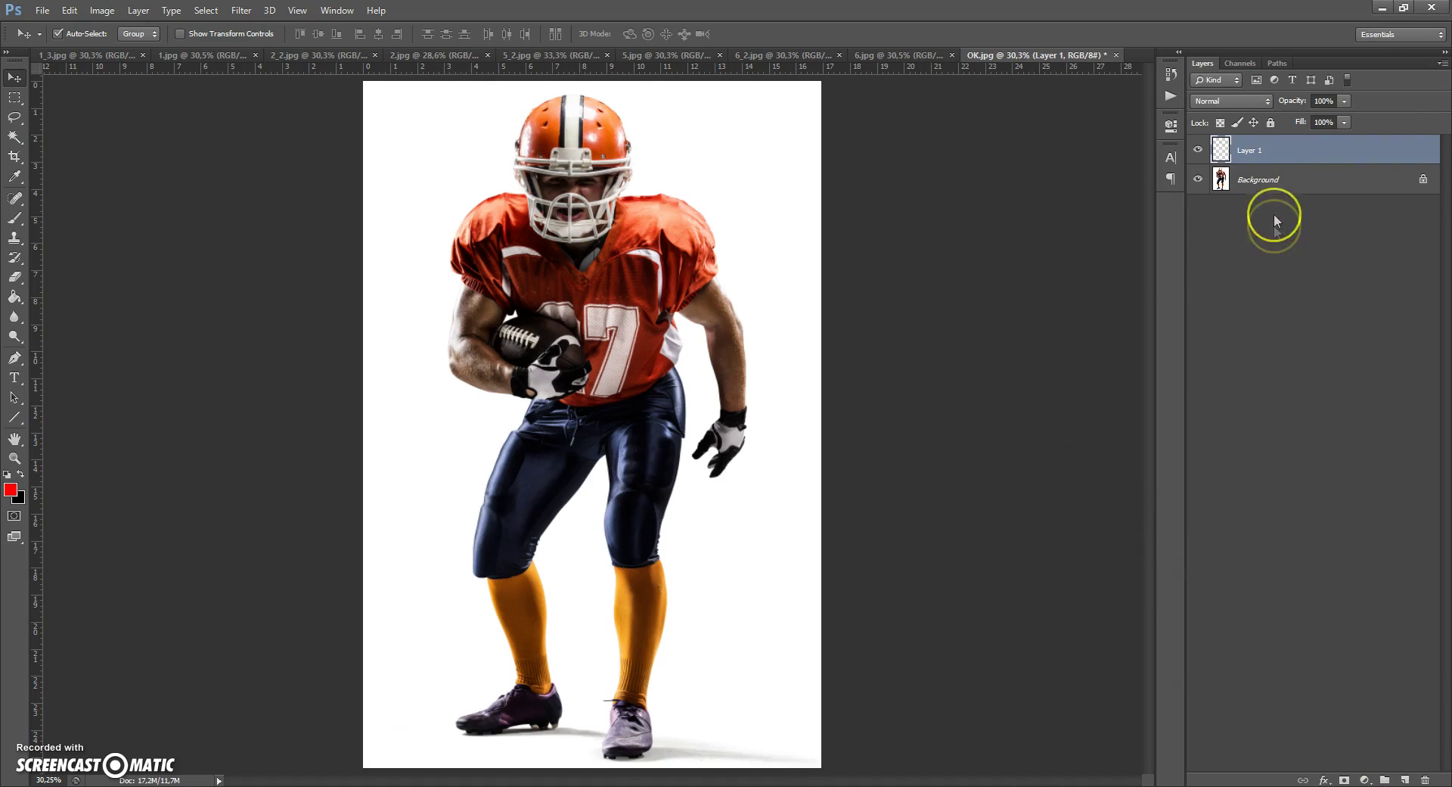
double_click(1249, 150)
text(area)
click(1309, 153)
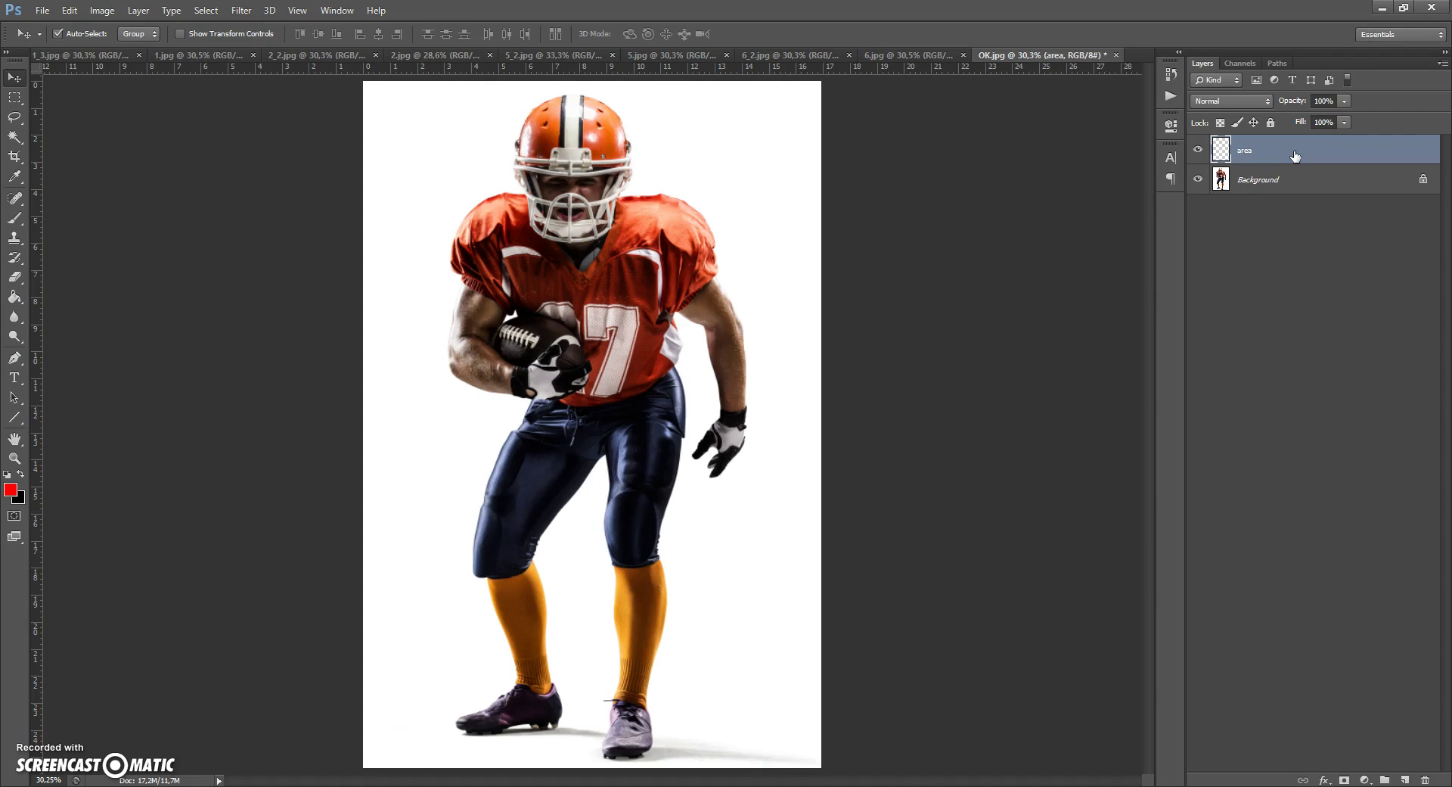
Select the white backdrop on the Background layer with the Magic Wand and invert the selection to isolate the player.
click(10, 222)
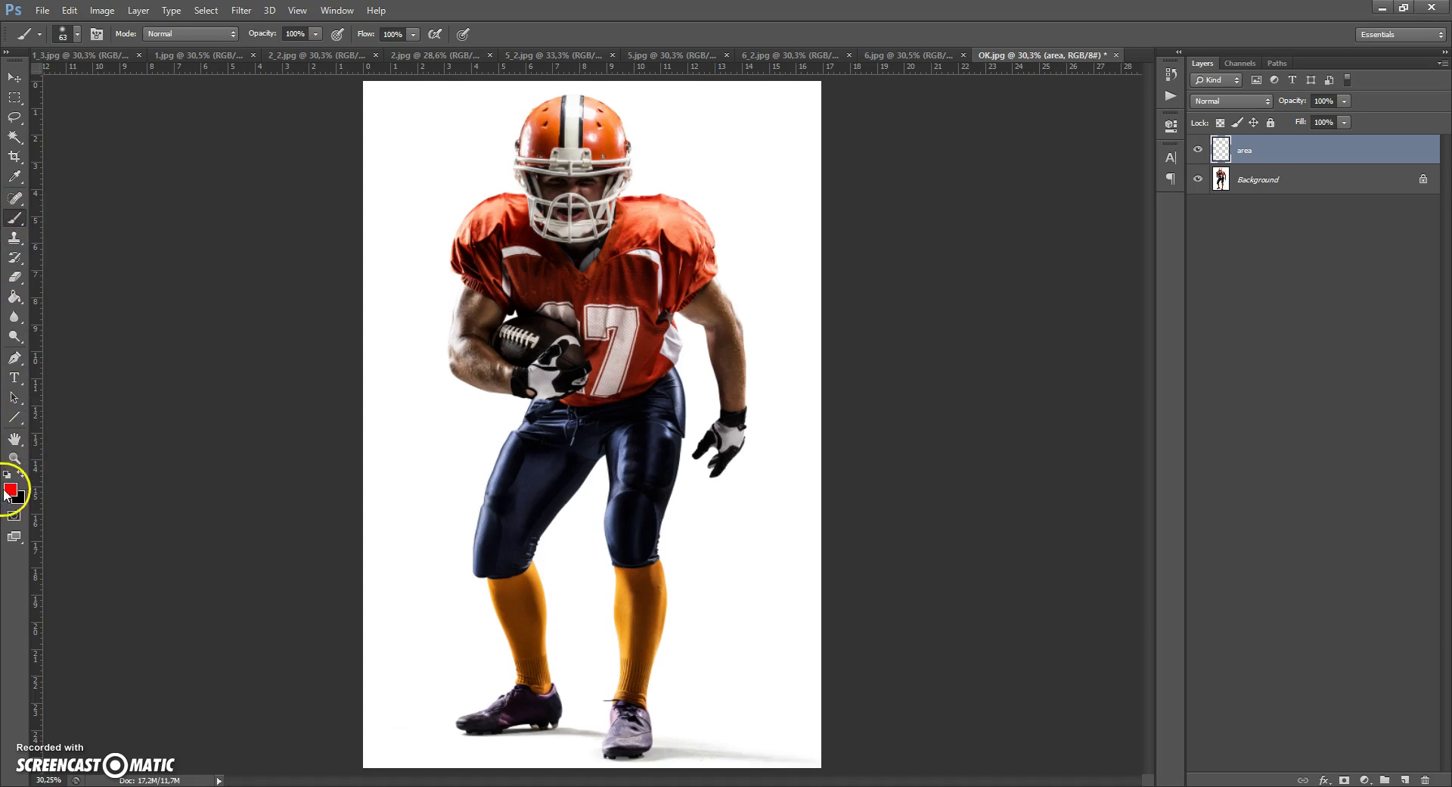
click(14, 138)
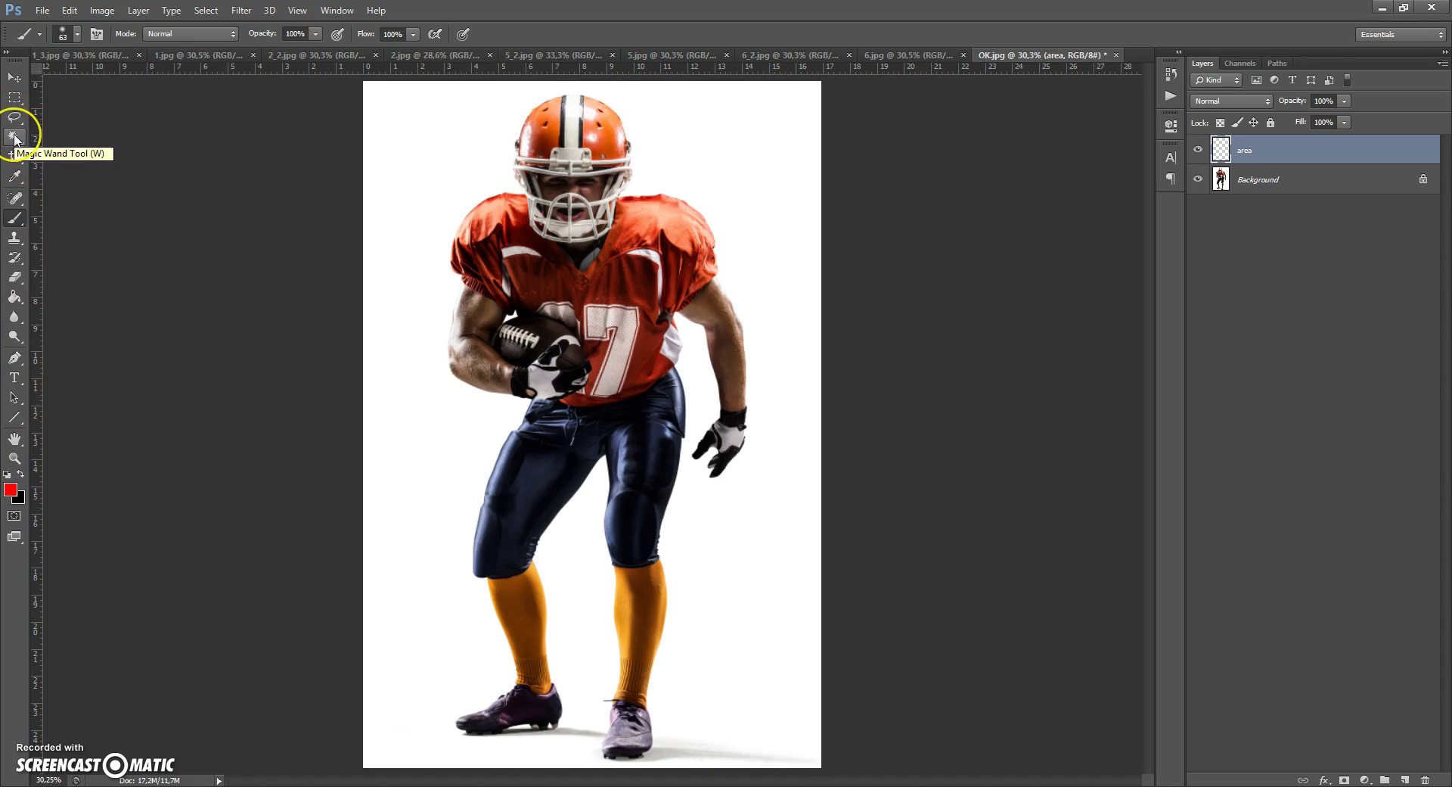
scroll(706, 158, down, 1)
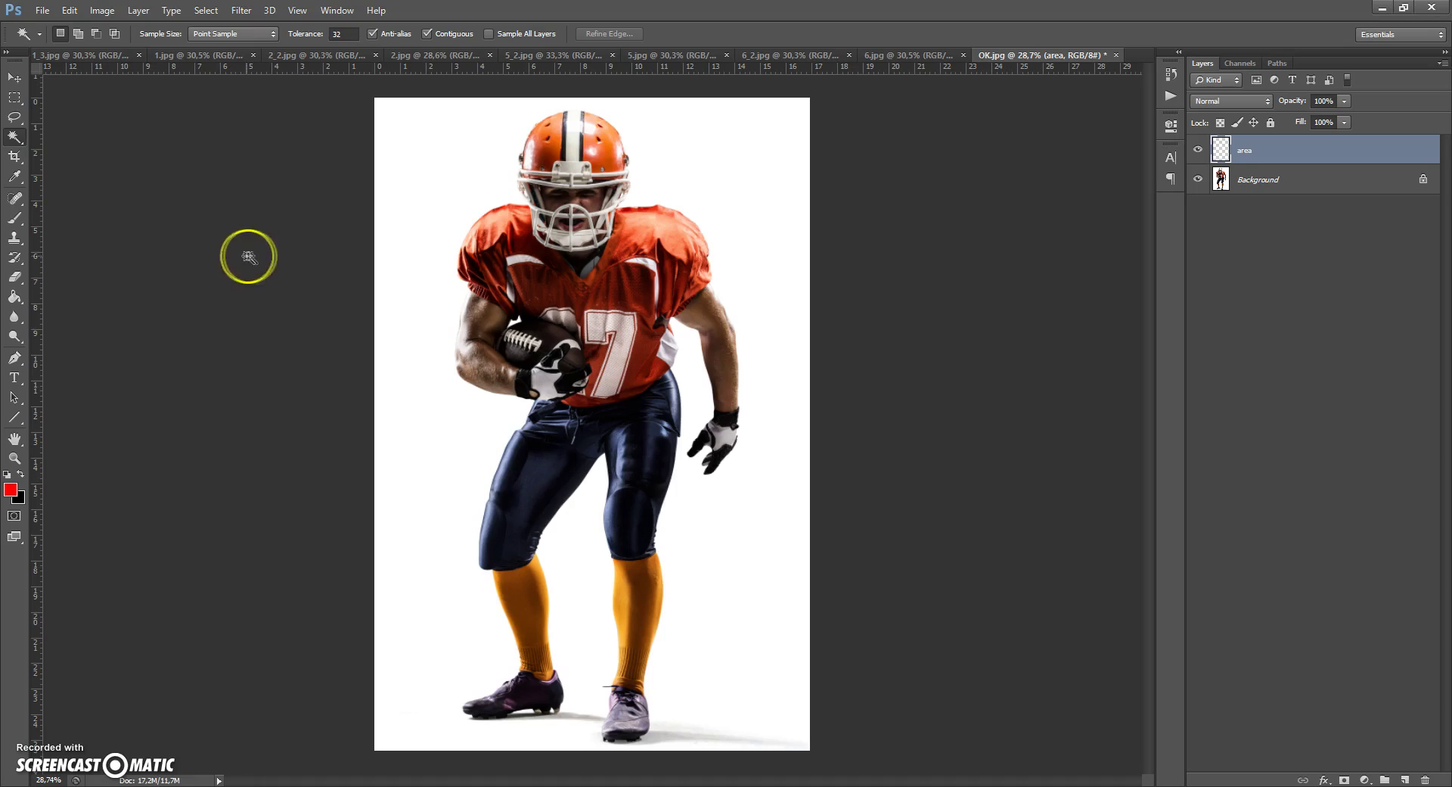
click(1248, 180)
click(698, 161)
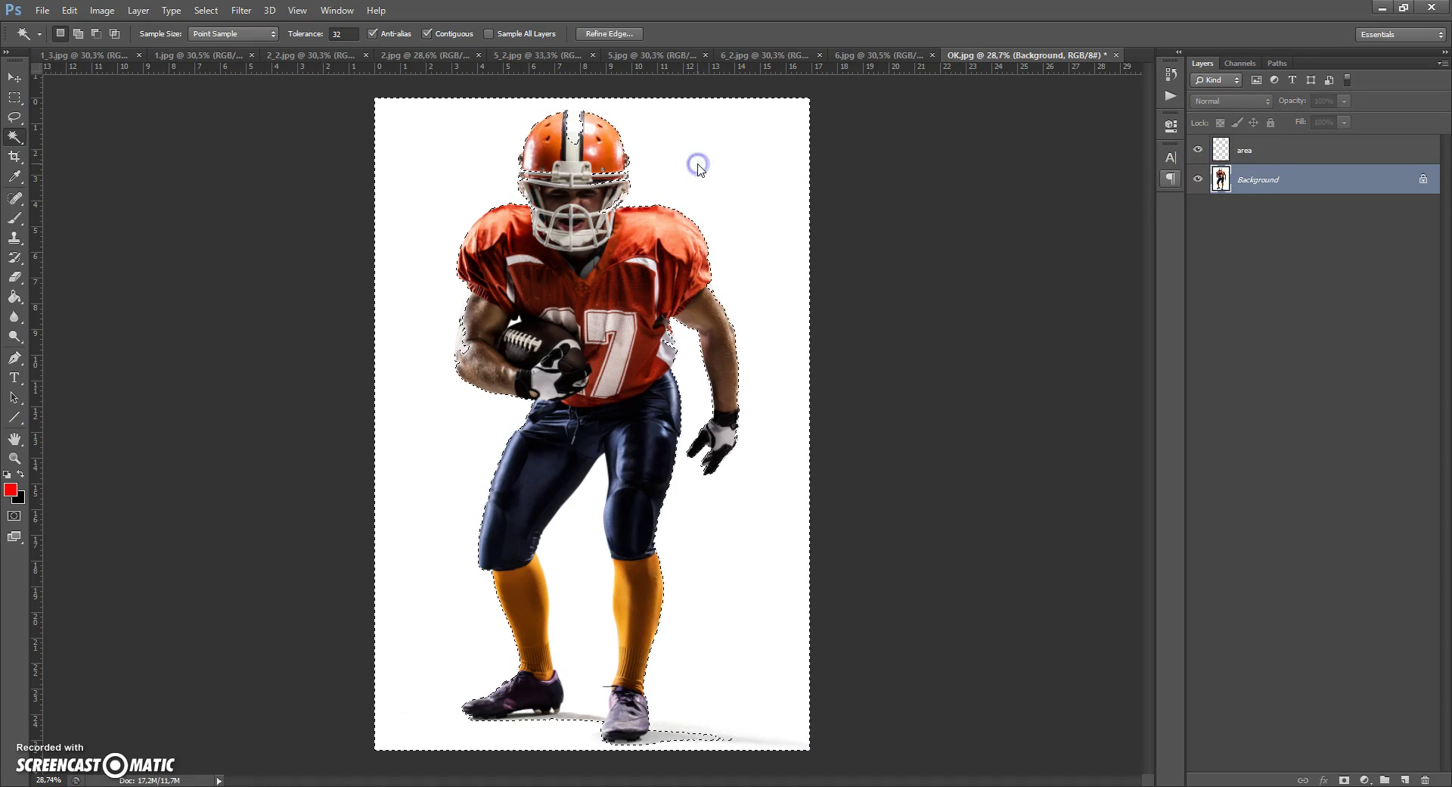
click(204, 11)
click(198, 70)
Fill the player selection with red on the area layer and lower that layer's opacity to 72%.
click(14, 296)
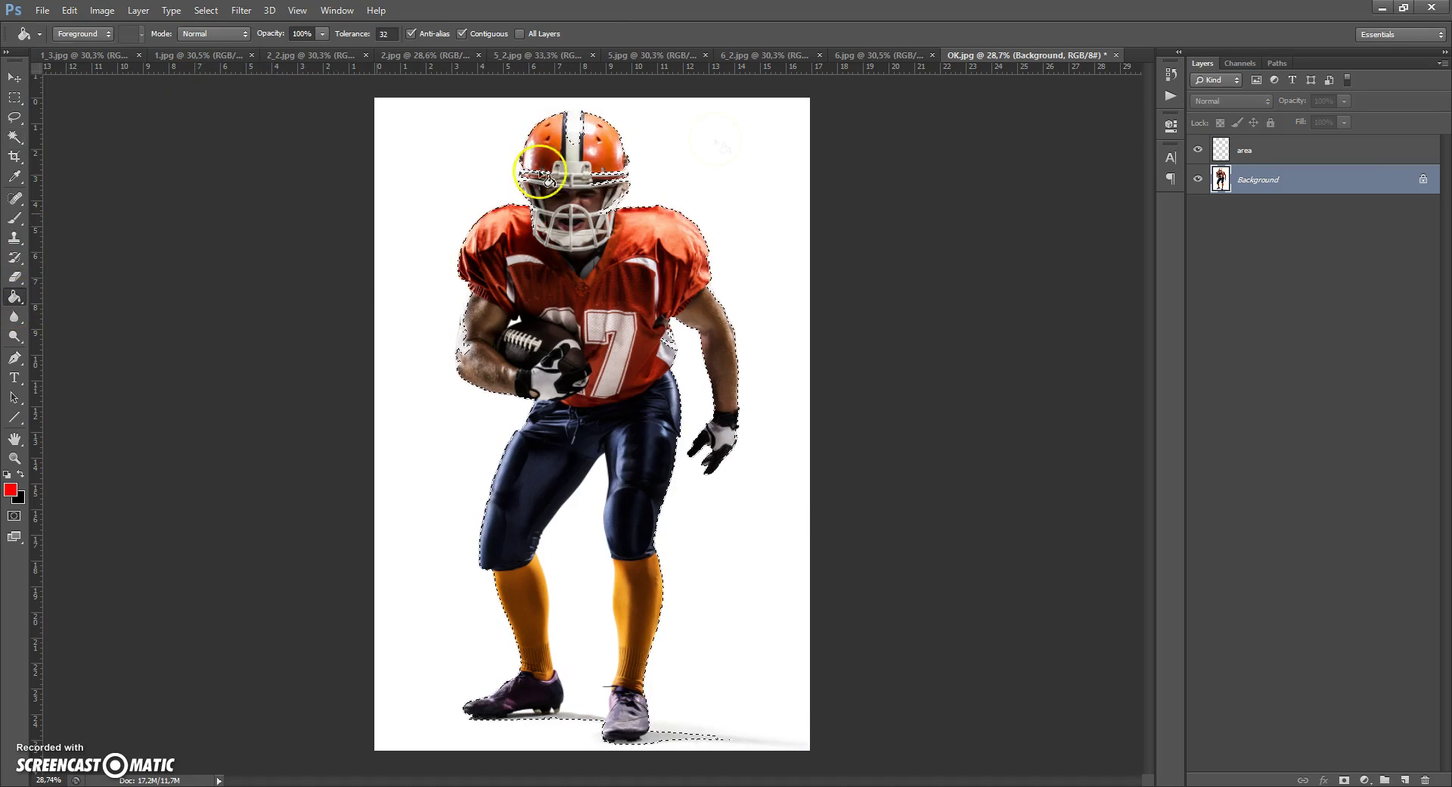
click(1245, 150)
click(637, 238)
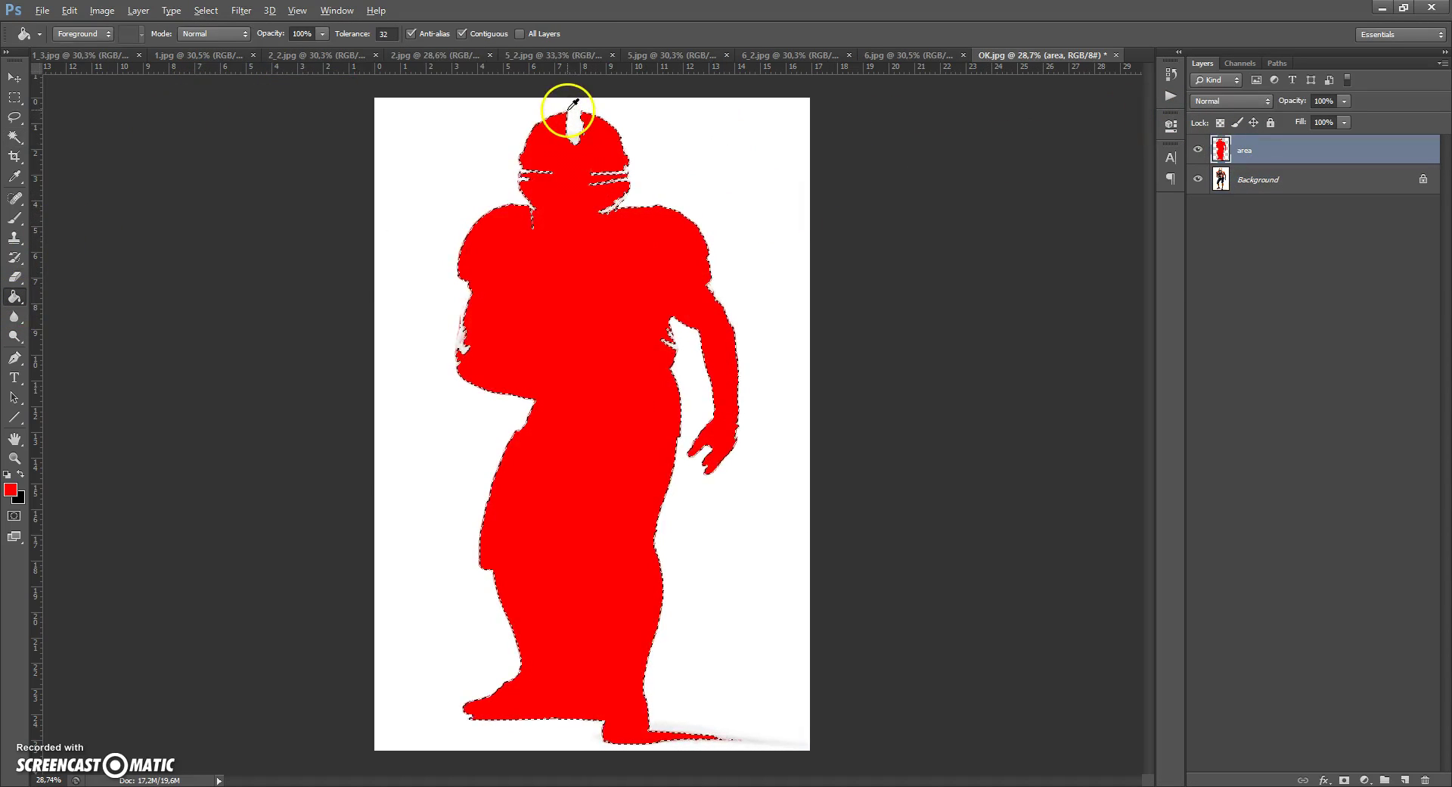
scroll(574, 113, up, 5)
drag(1344, 101, 1322, 119)
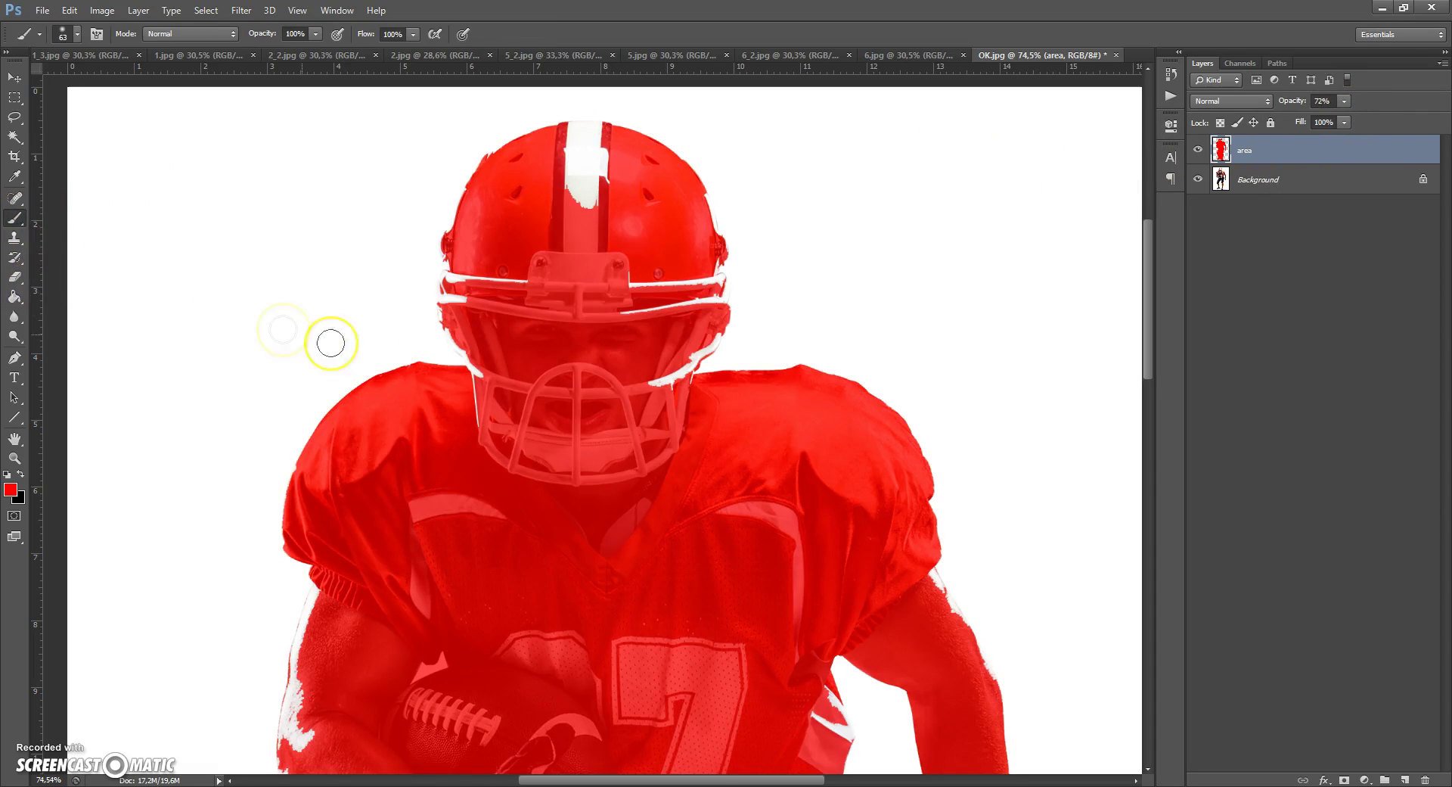
Set the brush size to 17 px and paint red over the gaps along the helmet's left edge.
right_click(488, 363)
click(510, 366)
mouse_move(509, 366)
mouse_down()
mouse_move(493, 351)
mouse_move(480, 399)
mouse_move(505, 402)
mouse_up()
right_click(484, 379)
text(17)
key(Return)
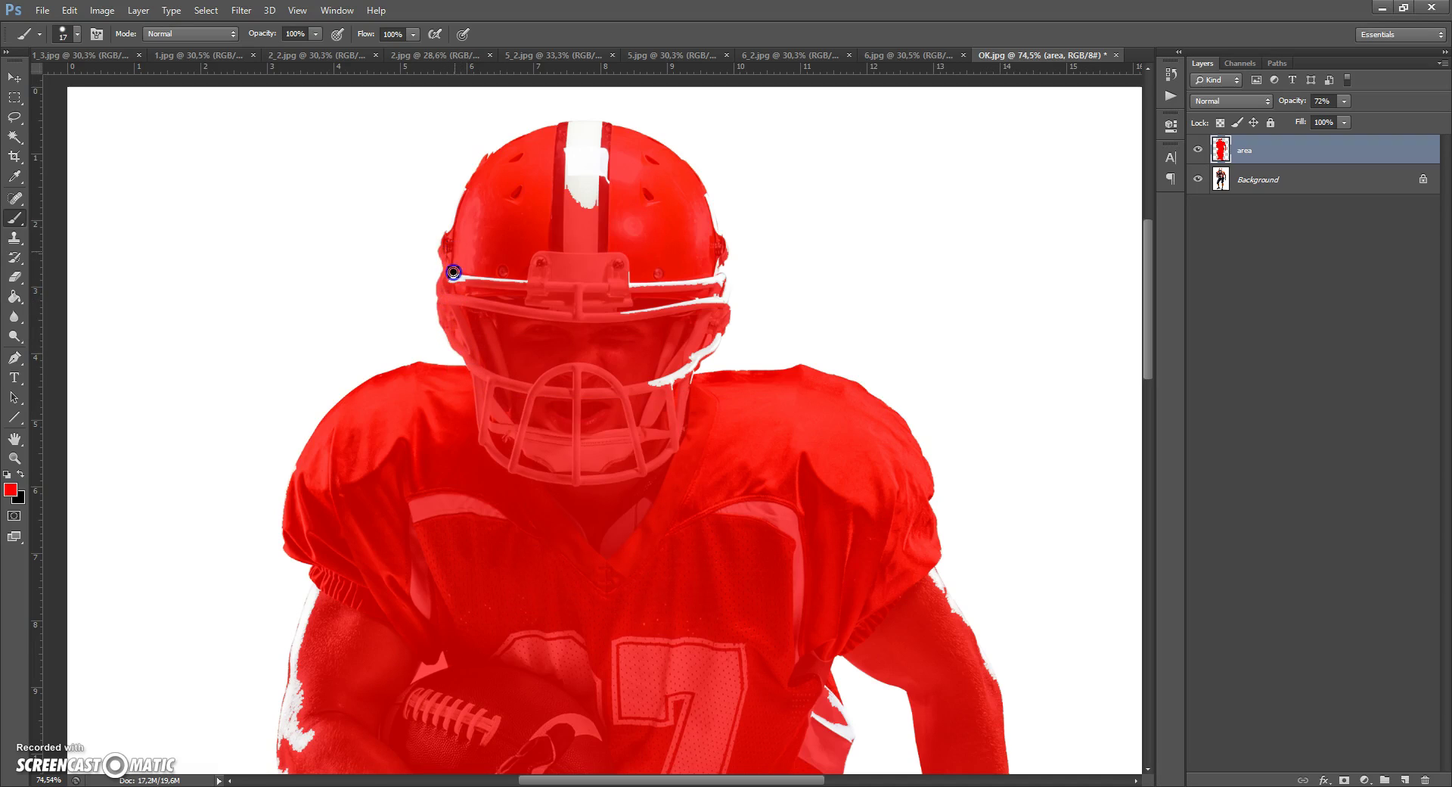
Paint red over the remaining gaps in the face mask and the helmet's central stripe with 60 px and 31 px brushes.
right_click(500, 290)
drag(534, 318, 542, 316)
key(Return)
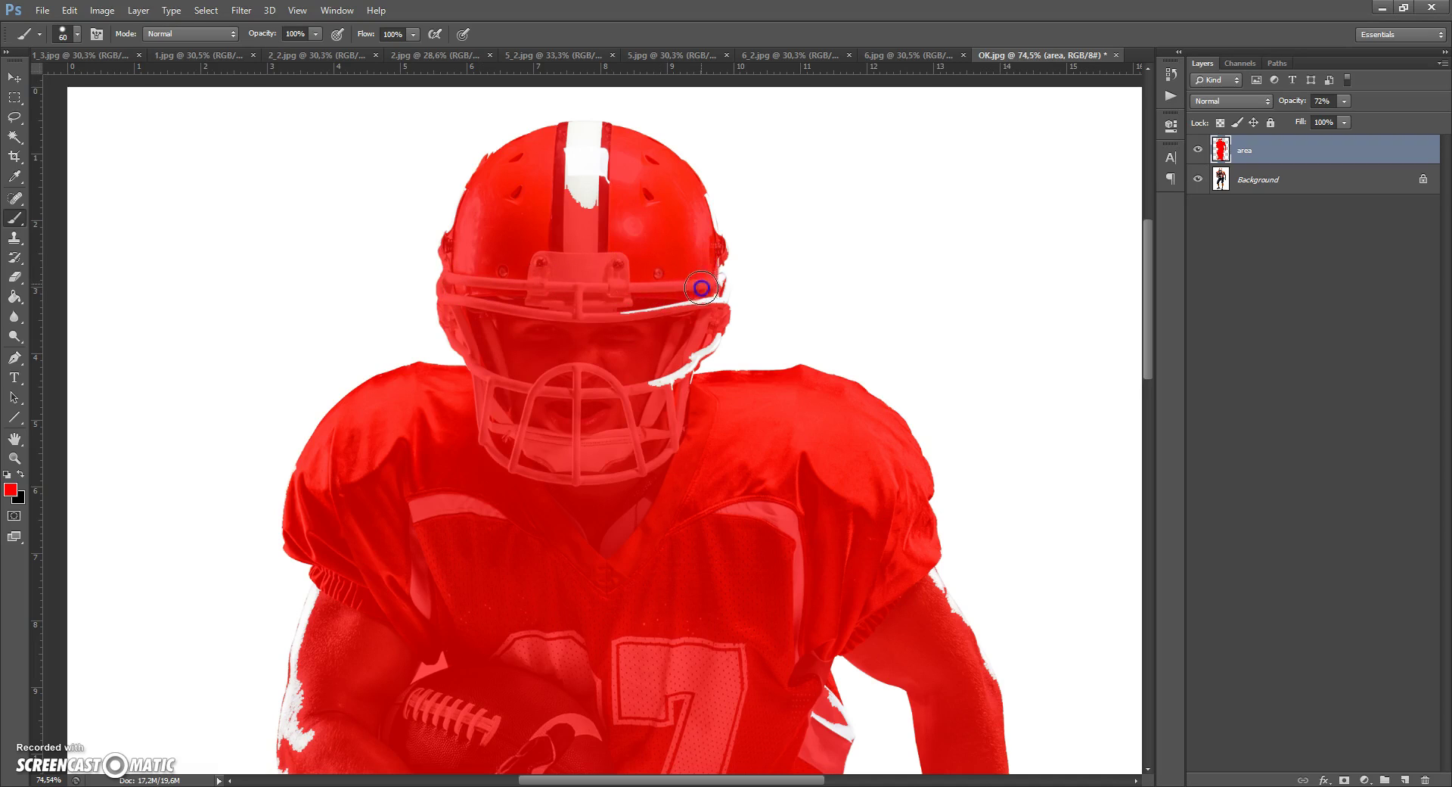
right_click(722, 298)
key(Return)
drag(699, 301, 613, 317)
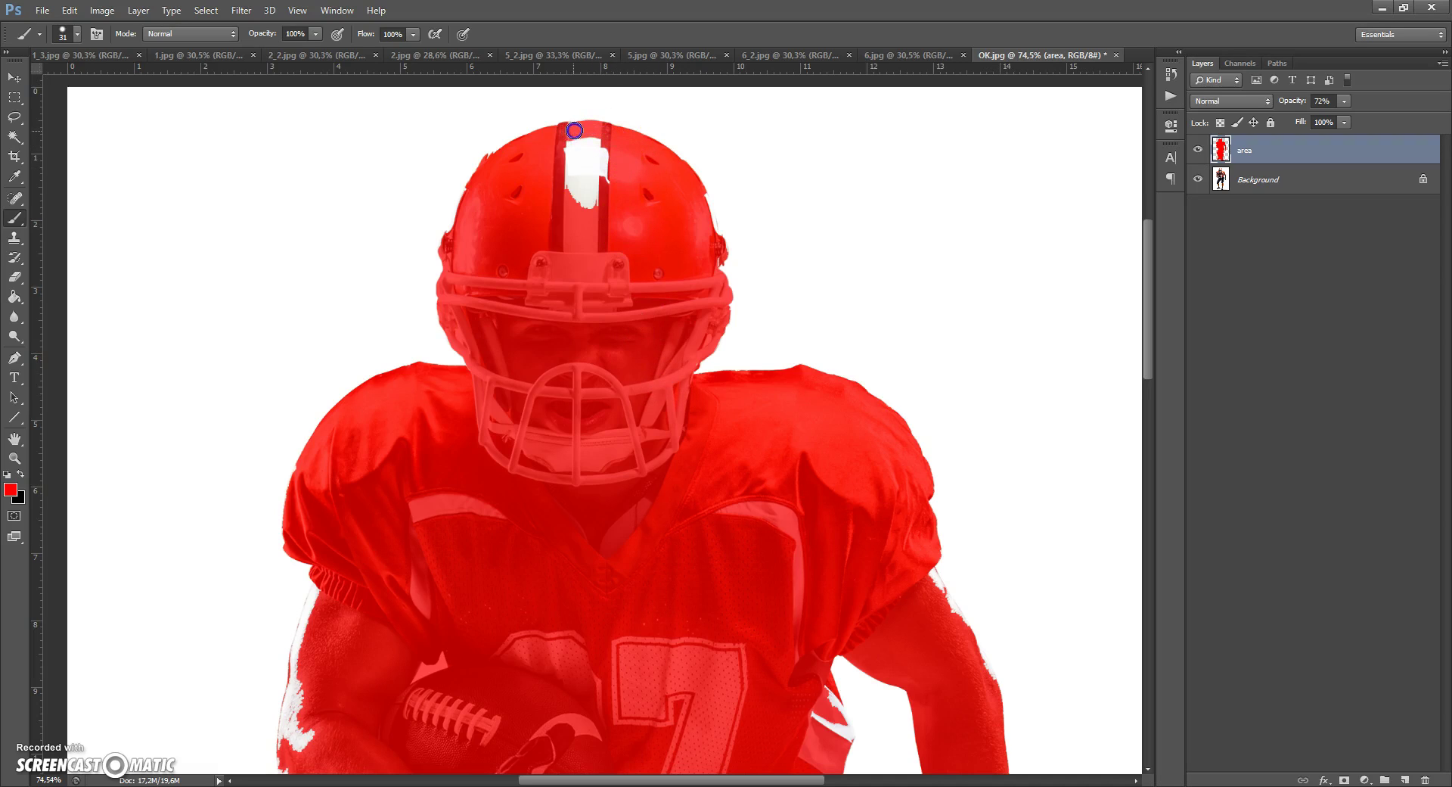
drag(587, 151, 588, 209)
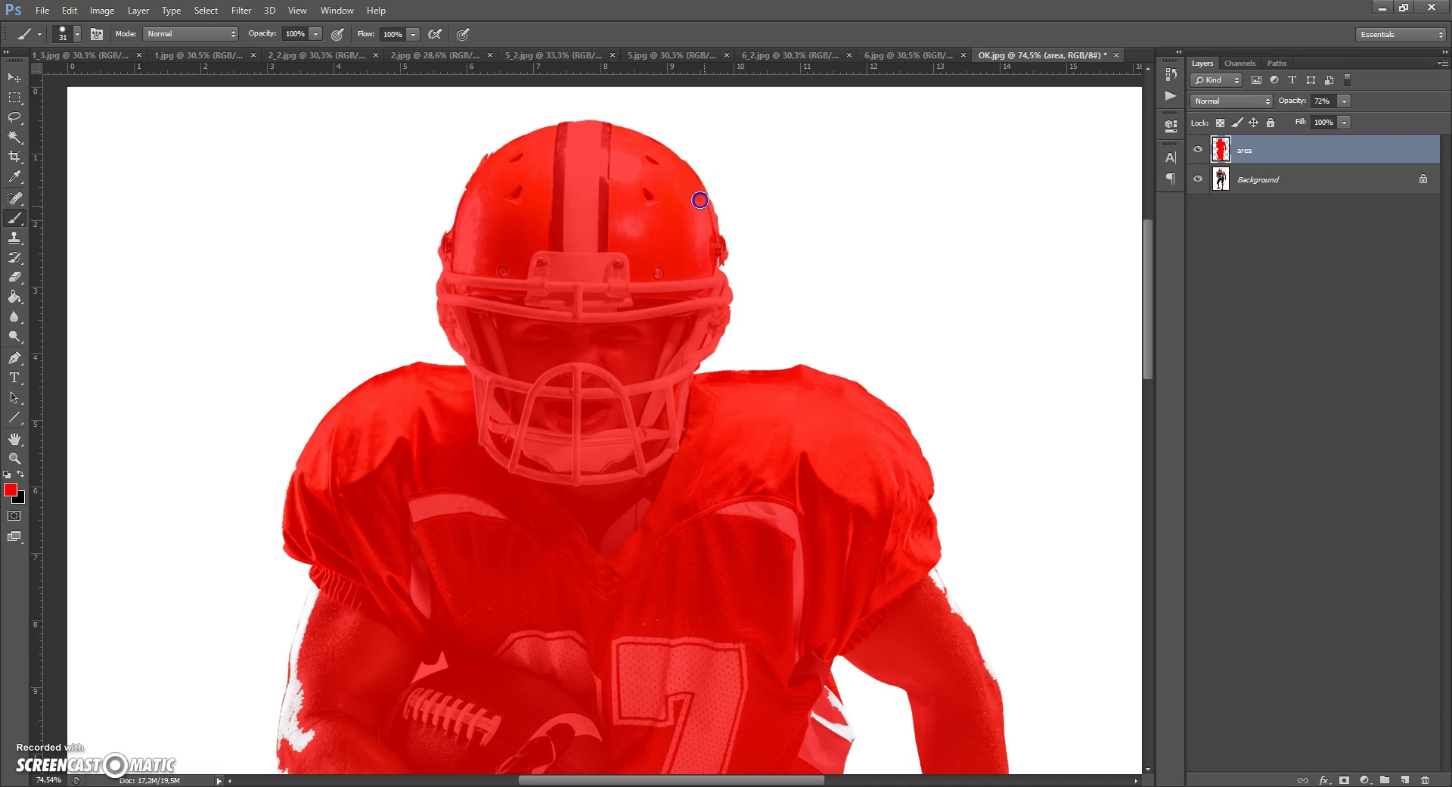
Paint red over the unfilled patches on both arms and the side of the jersey.
scroll(637, 279, down, 3)
scroll(637, 287, down, 1)
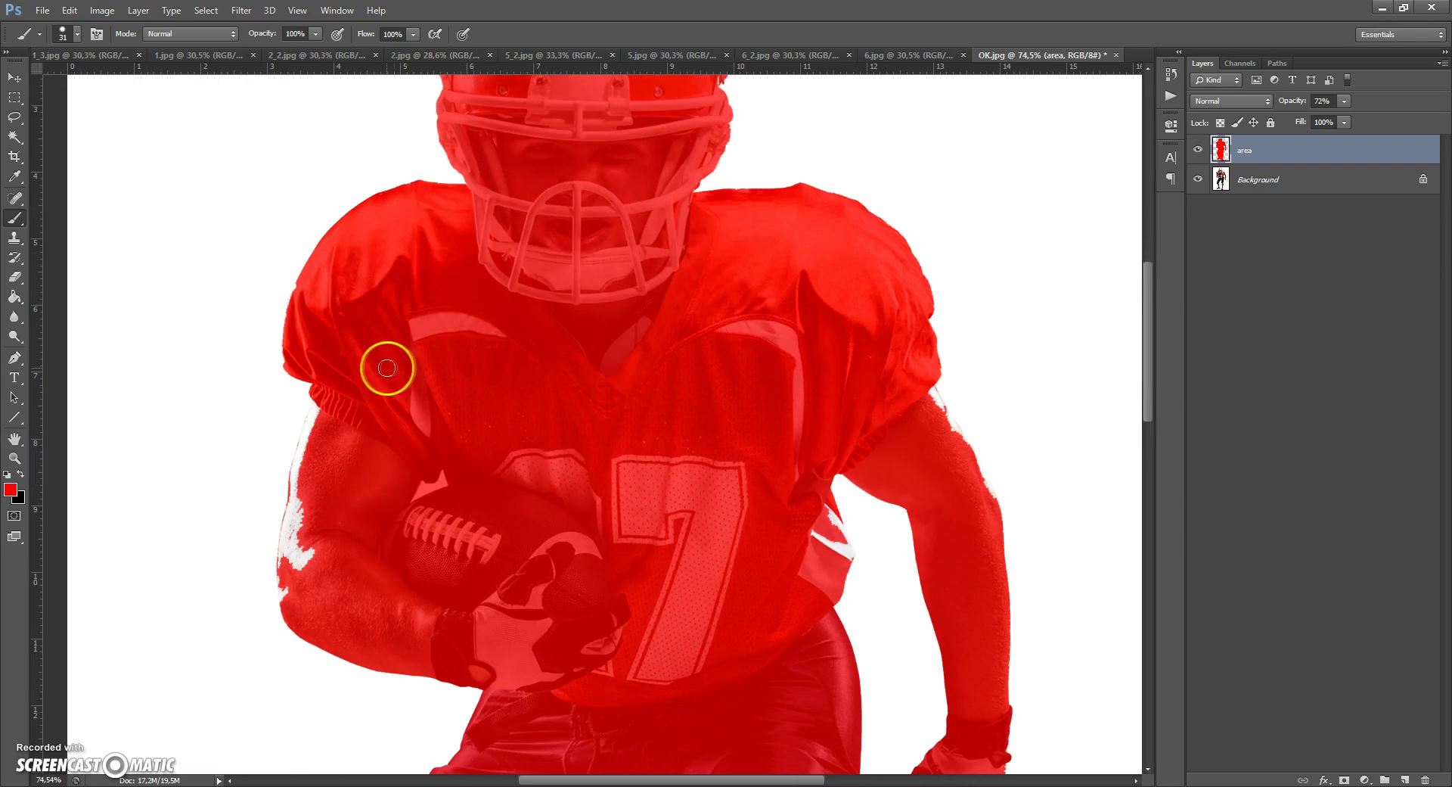
drag(330, 401, 299, 481)
mouse_move(285, 549)
mouse_down()
mouse_move(288, 599)
mouse_move(302, 535)
mouse_move(303, 564)
mouse_move(300, 539)
mouse_move(441, 487)
mouse_move(828, 514)
mouse_up()
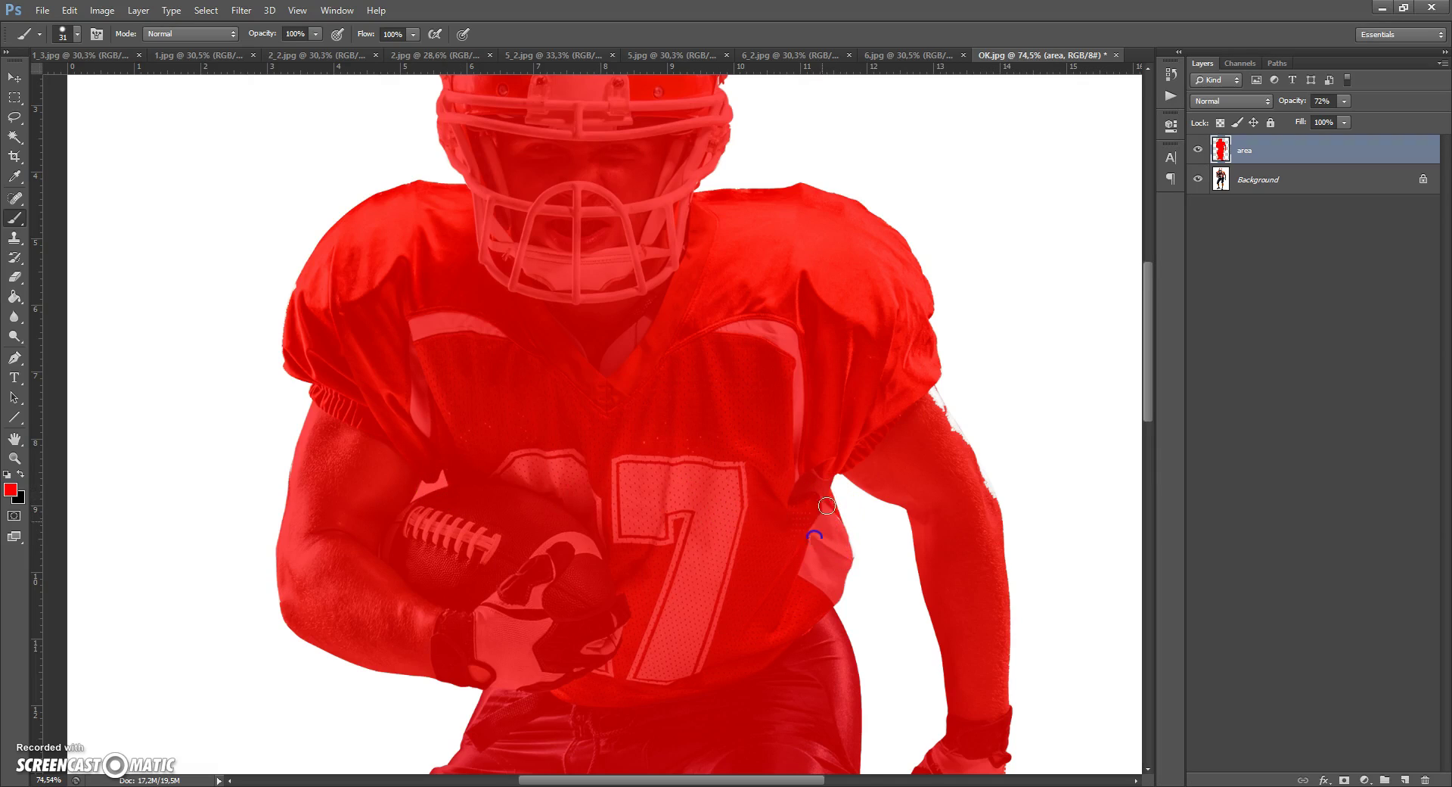
mouse_move(929, 392)
mouse_down()
mouse_move(990, 495)
mouse_move(989, 514)
mouse_move(967, 521)
mouse_move(958, 500)
mouse_move(967, 578)
mouse_move(998, 581)
mouse_up()
Select the white gap between the legs with the Magic Wand on the Background layer, erase it from the area layer, and deselect.
scroll(989, 515, down, 3)
scroll(638, 418, down, 7)
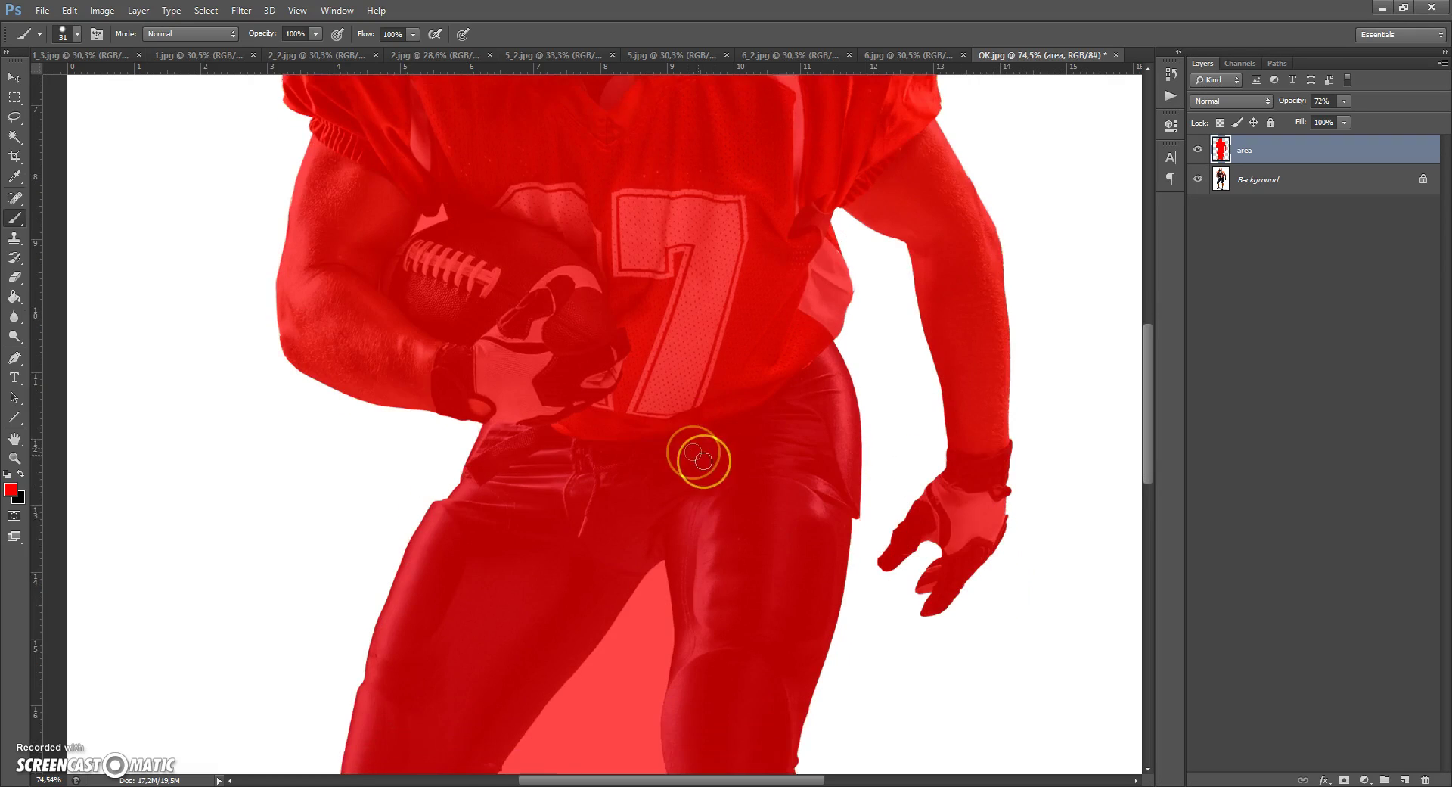
scroll(638, 418, down, 4)
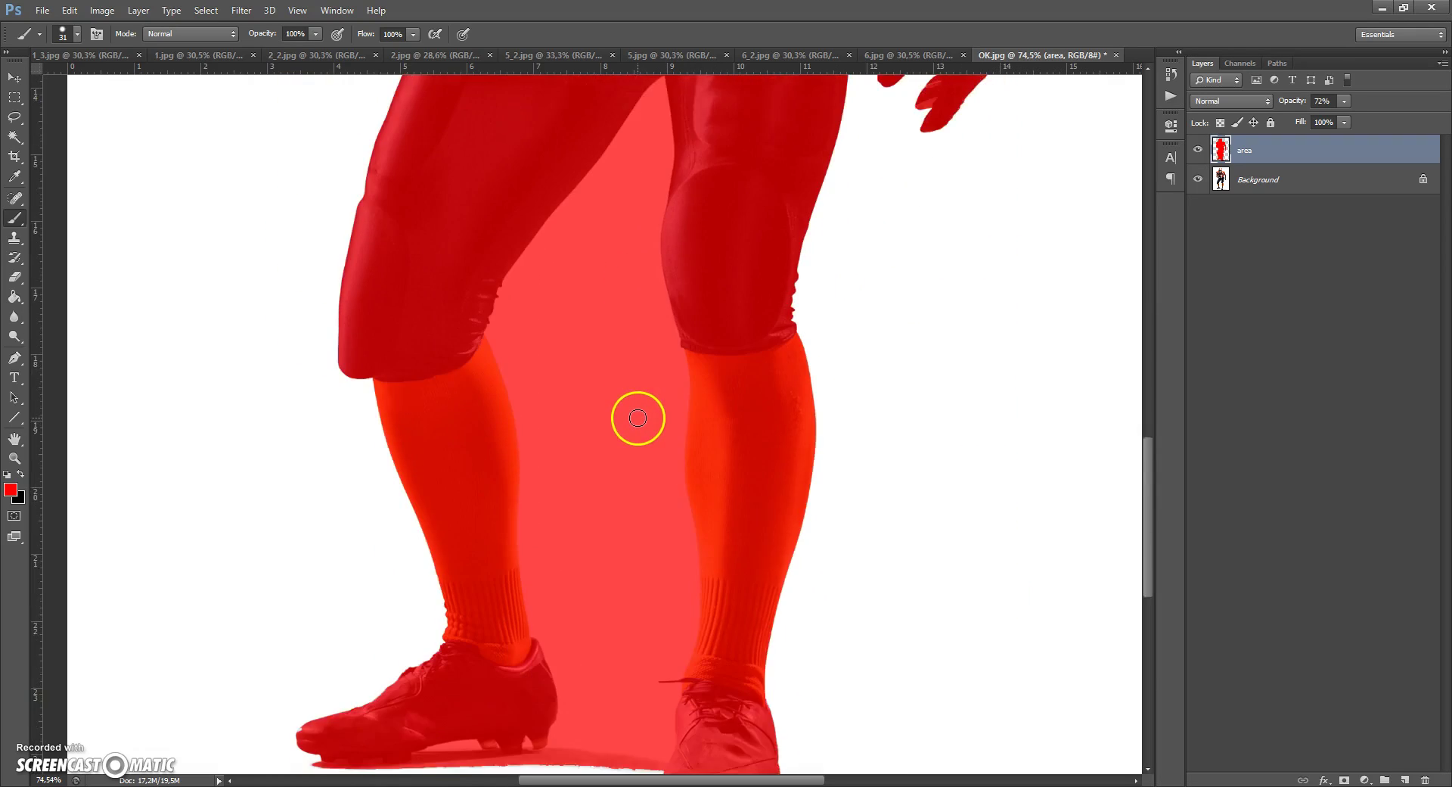
click(1248, 180)
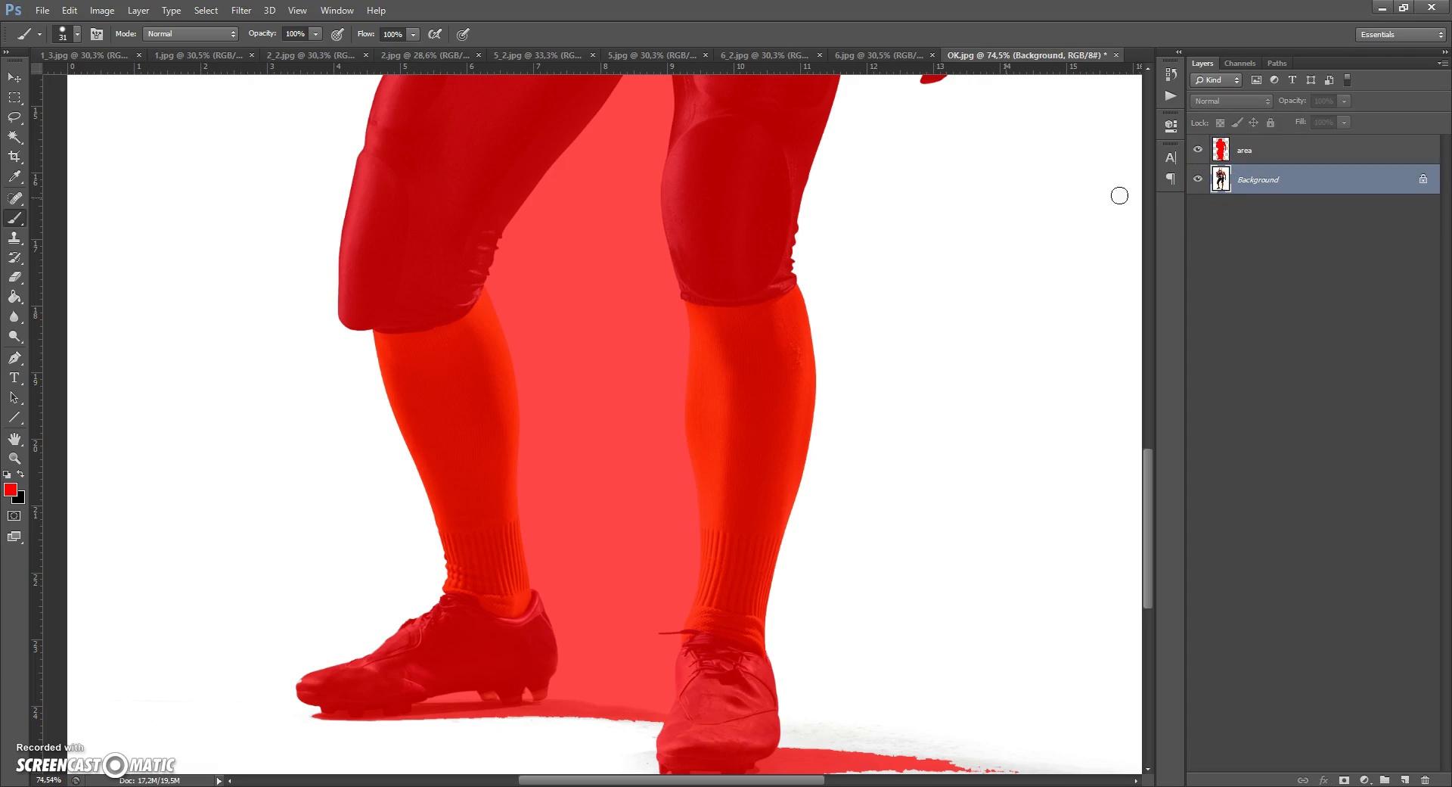
click(14, 137)
click(568, 284)
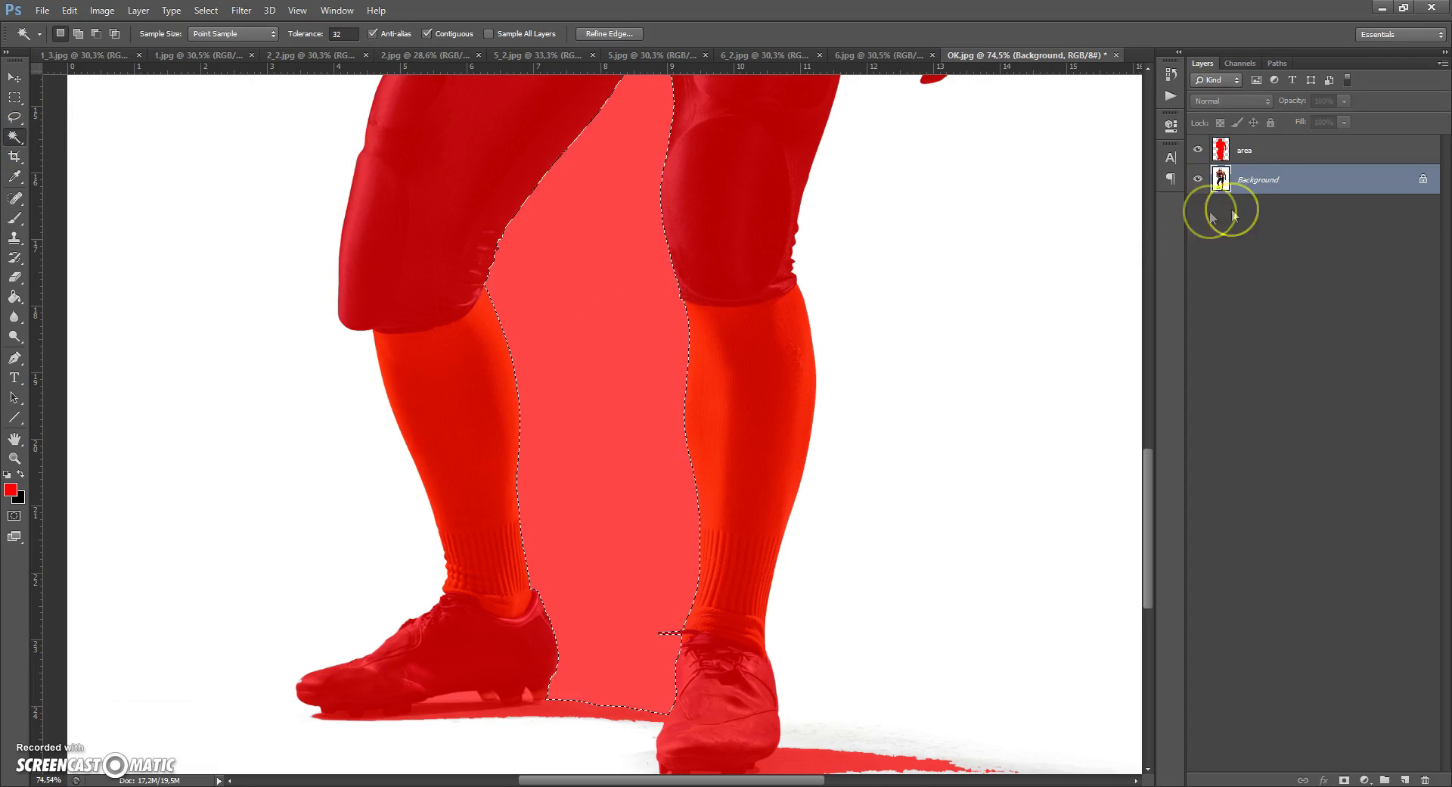
click(1208, 151)
key(Delete)
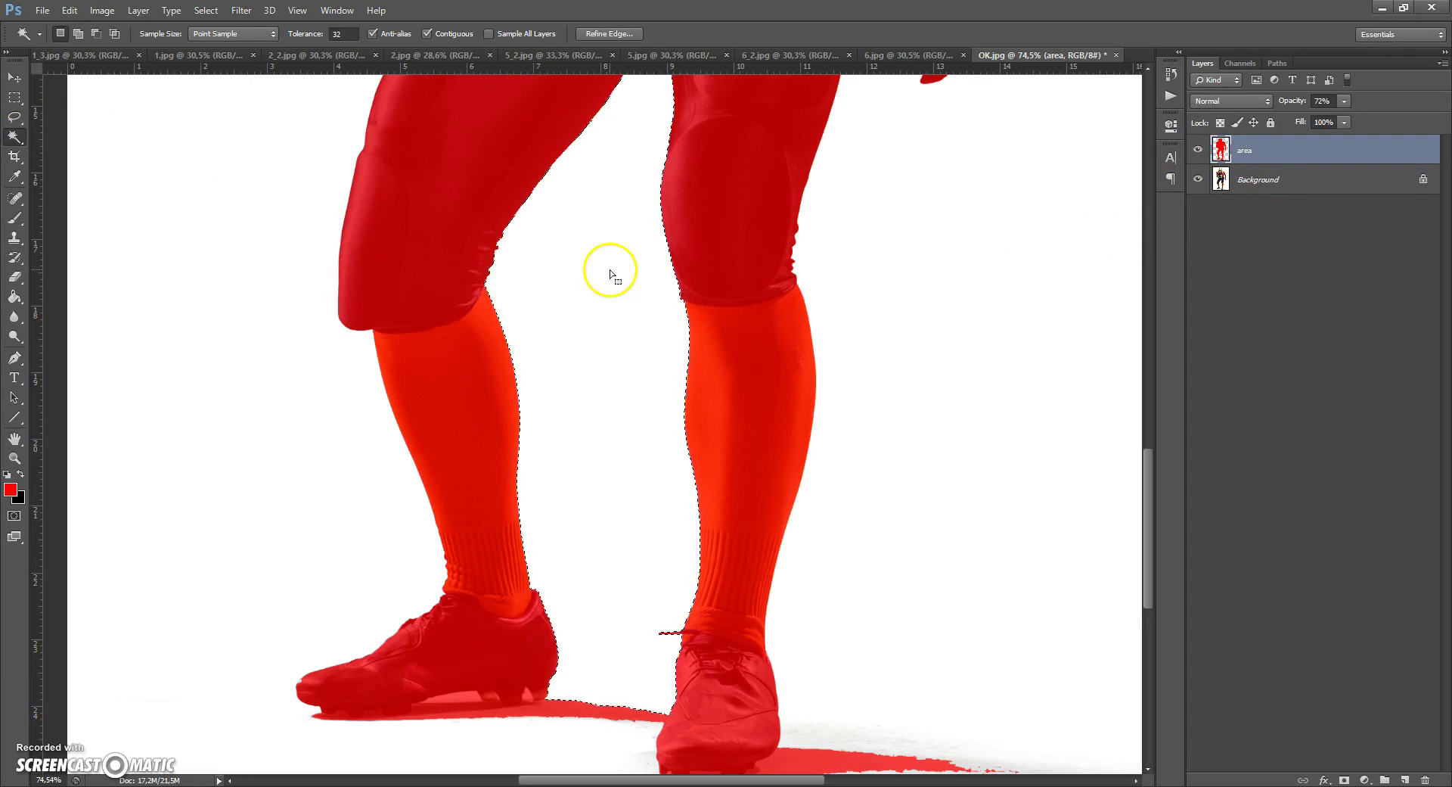
scroll(607, 268, up, 2)
key(ctrl+d)
Outline the shadow beneath the left-hand shoe with the Polygonal Lasso and erase its red fill from the area layer.
scroll(641, 367, down, 2)
scroll(641, 368, down, 2)
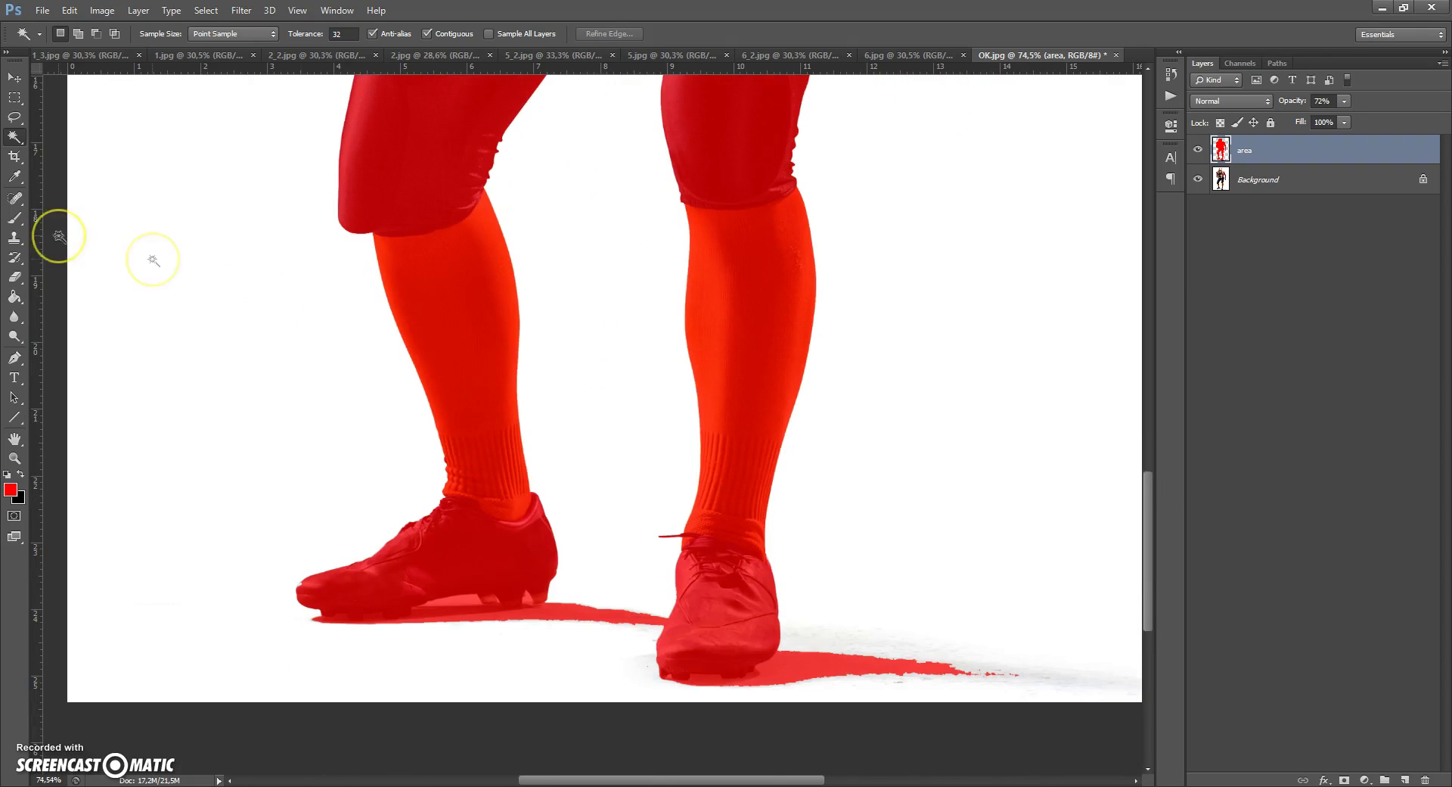
click(13, 119)
click(61, 131)
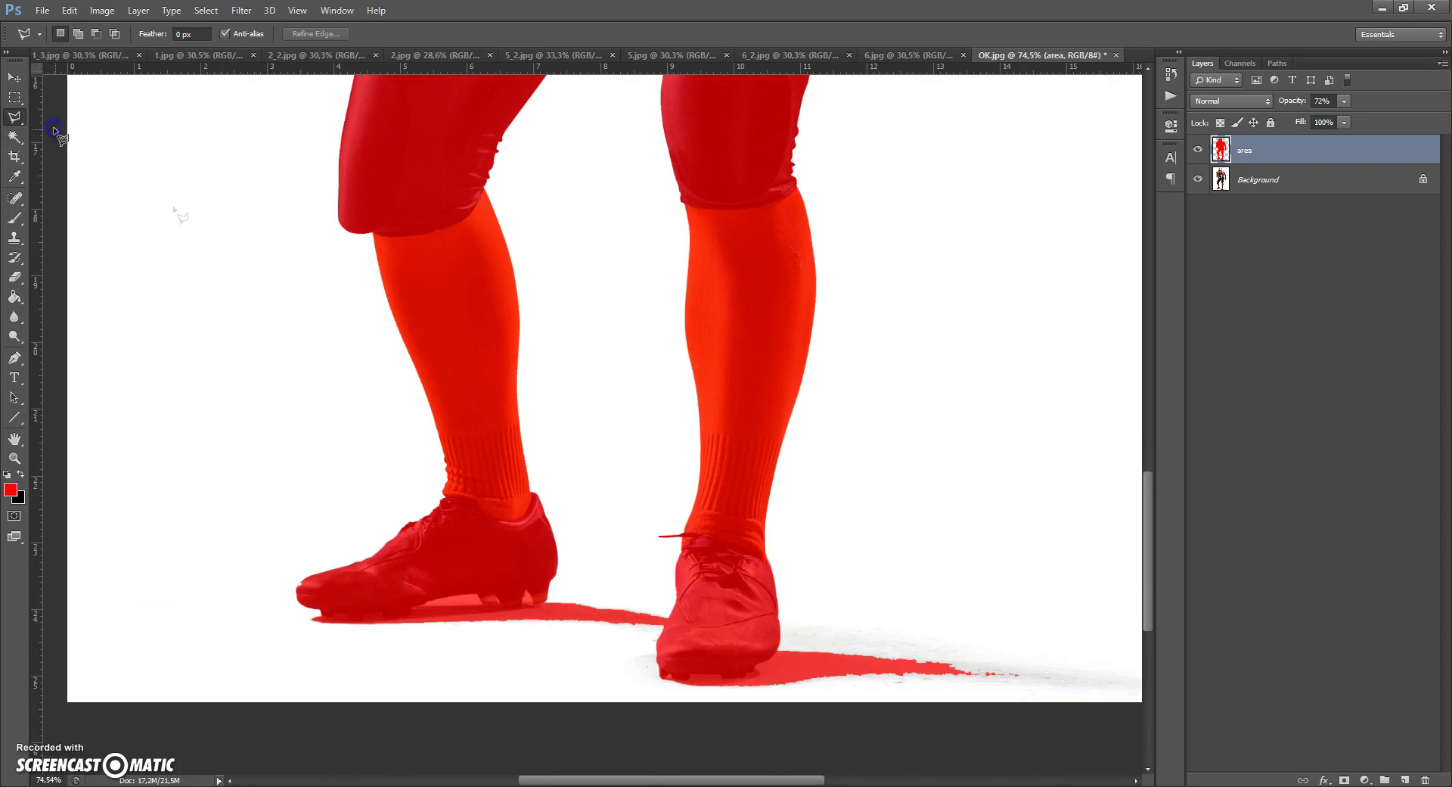
click(552, 598)
click(289, 615)
click(286, 636)
click(422, 659)
click(614, 593)
double_click(614, 593)
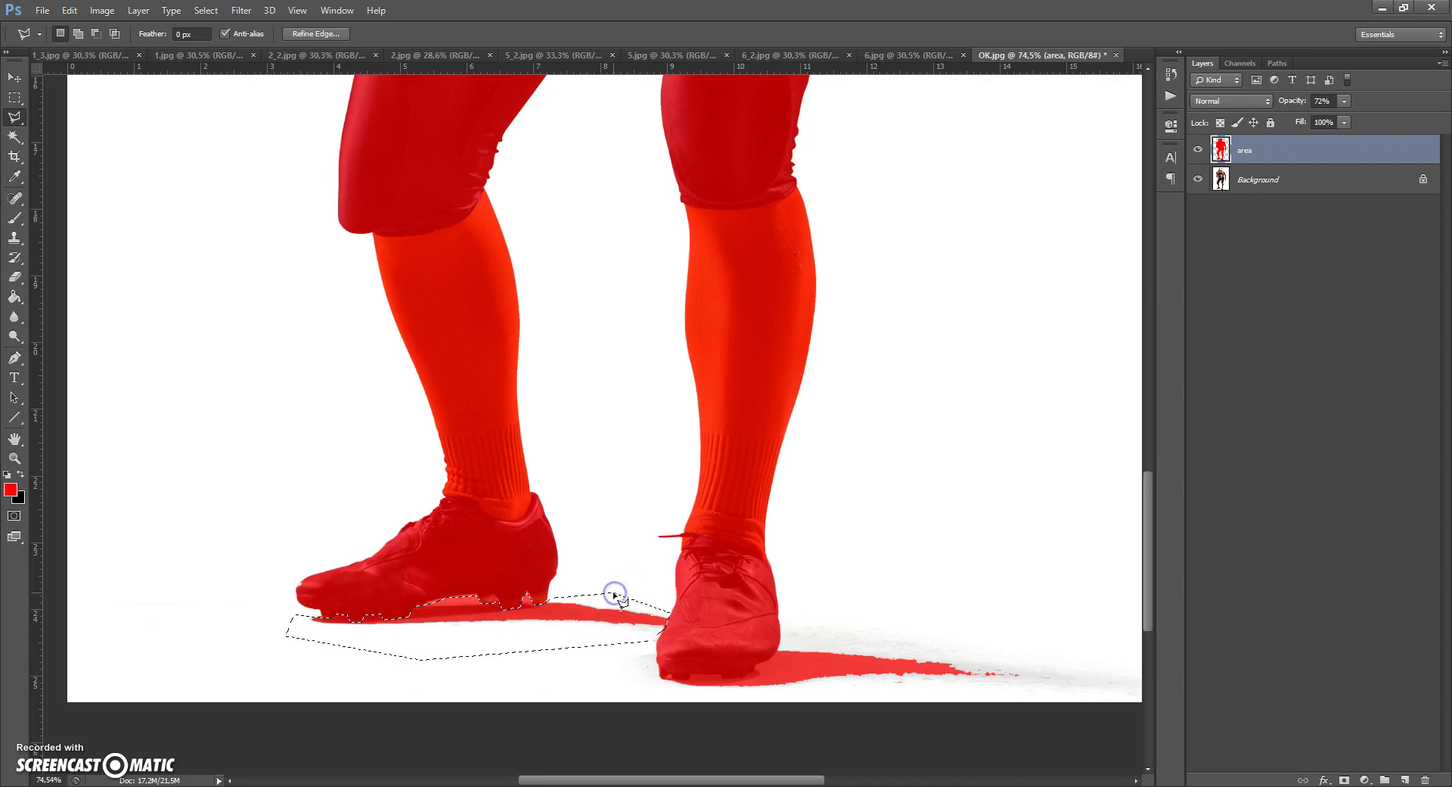
Outline the shadow beside and beneath the right-hand shoe with the Polygonal Lasso, erase its red fill, and deselect.
click(785, 645)
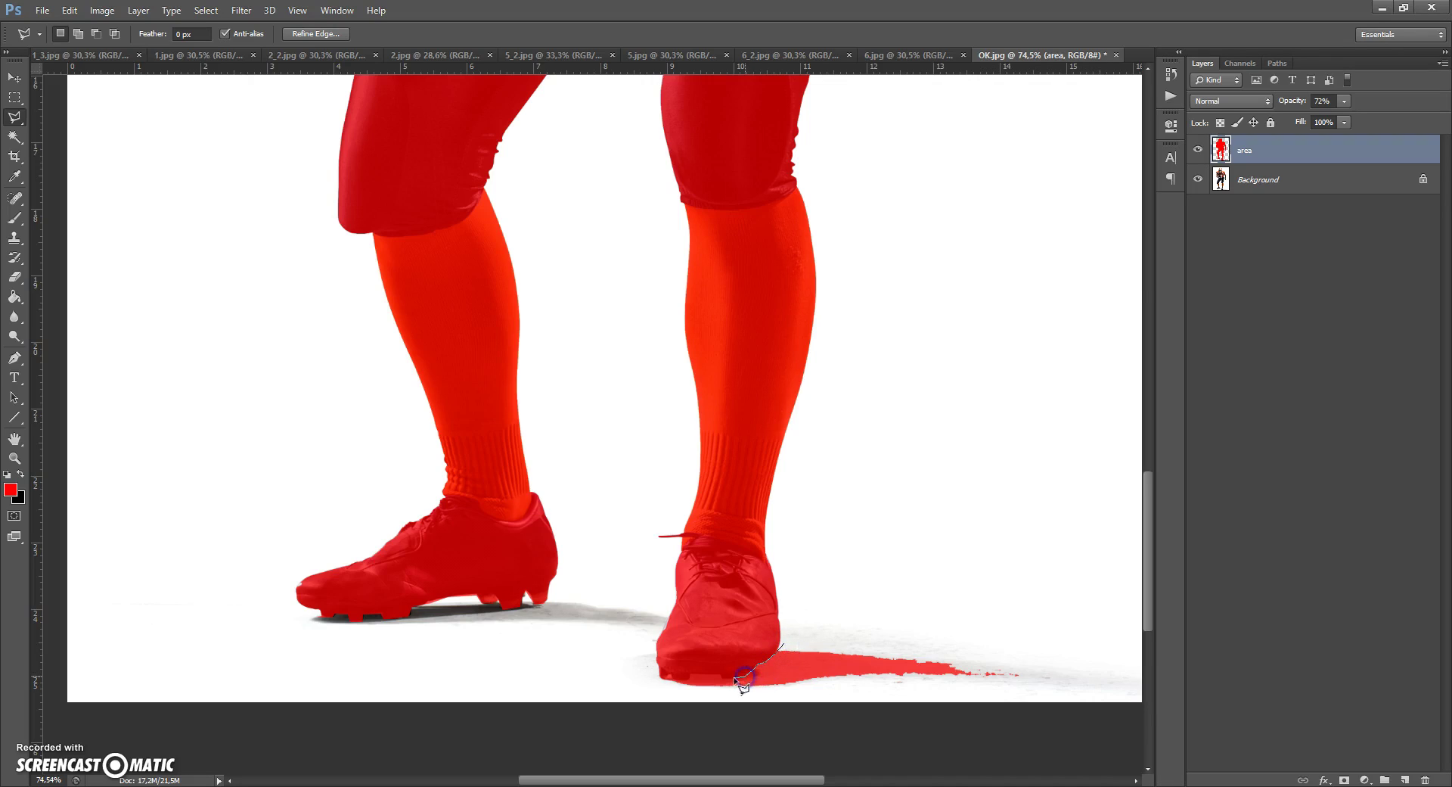
click(691, 673)
click(645, 674)
click(658, 686)
click(1017, 695)
click(1077, 683)
click(1082, 616)
double_click(995, 597)
key(Delete)
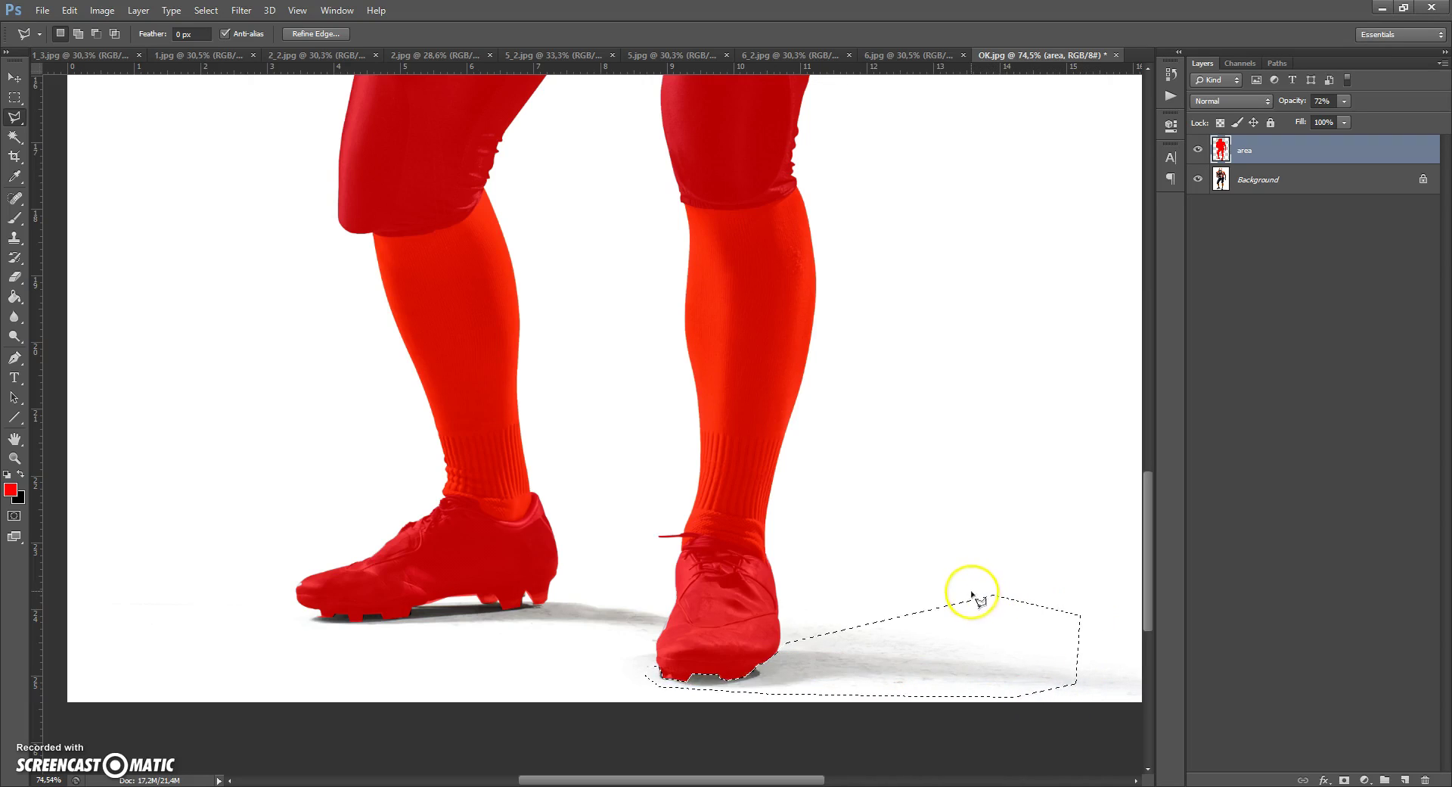
key(ctrl+d)
Set the area layer's opacity to 100%.
scroll(729, 475, down, 5)
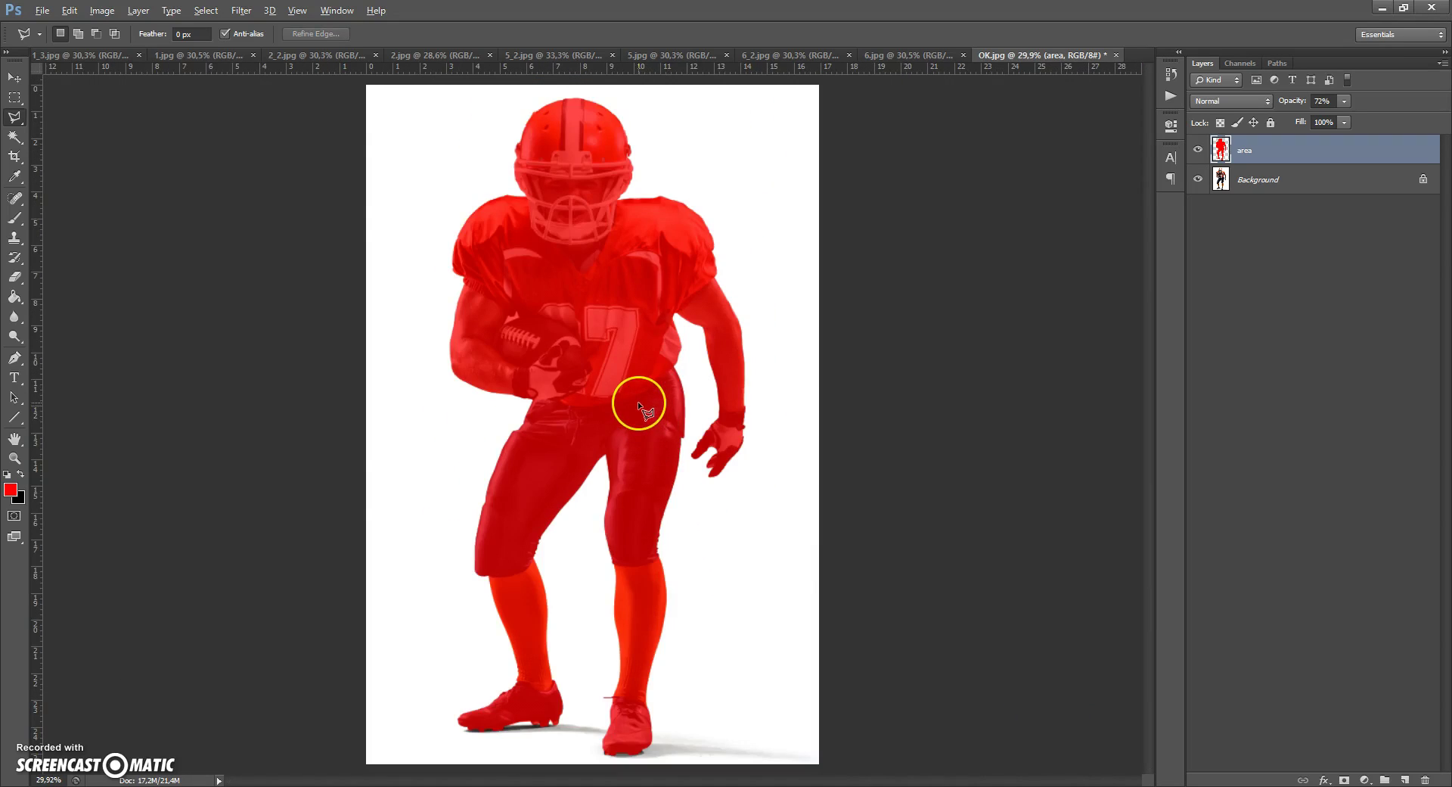
scroll(639, 408, up, 1)
scroll(571, 66, up, 1)
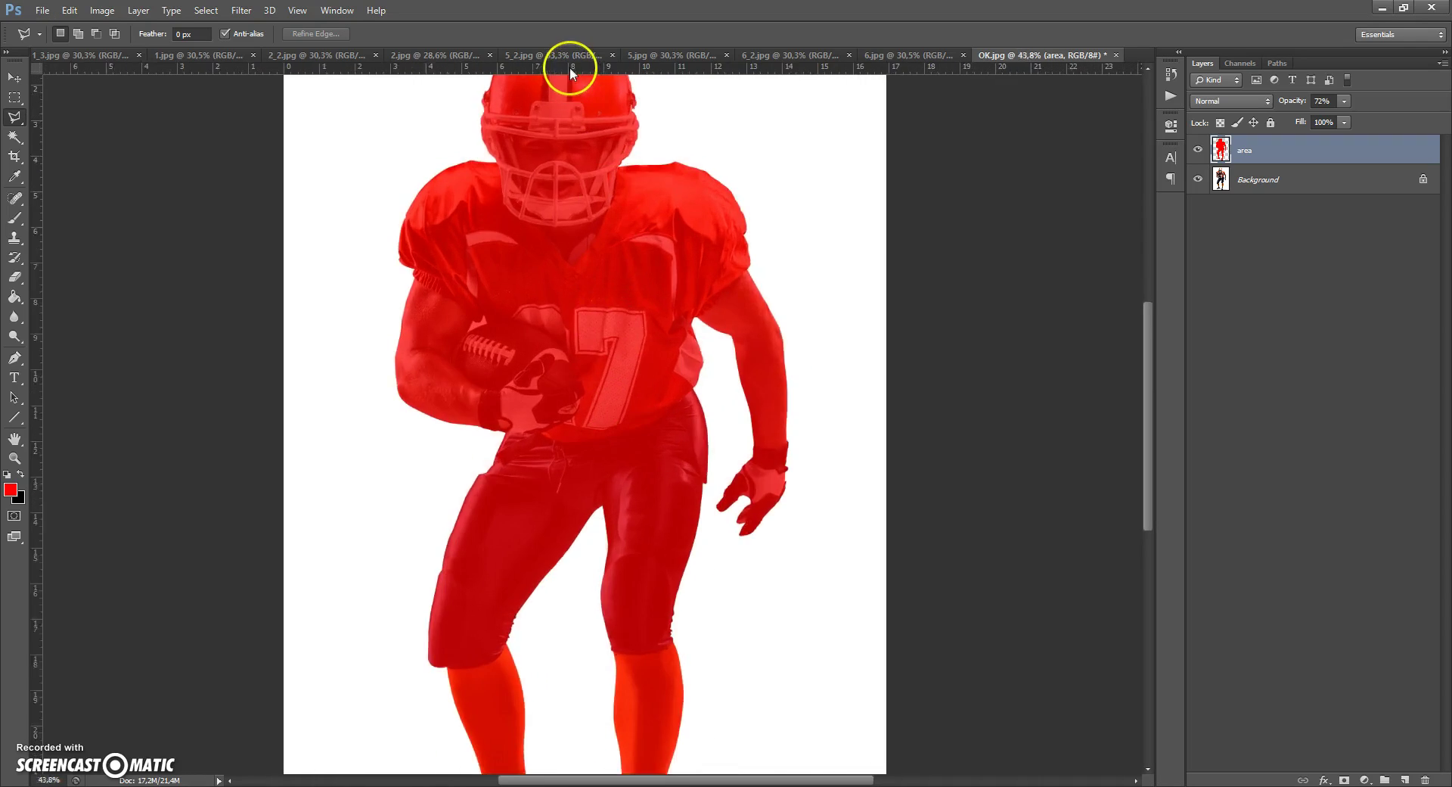
scroll(623, 169, down, 1)
click(1345, 102)
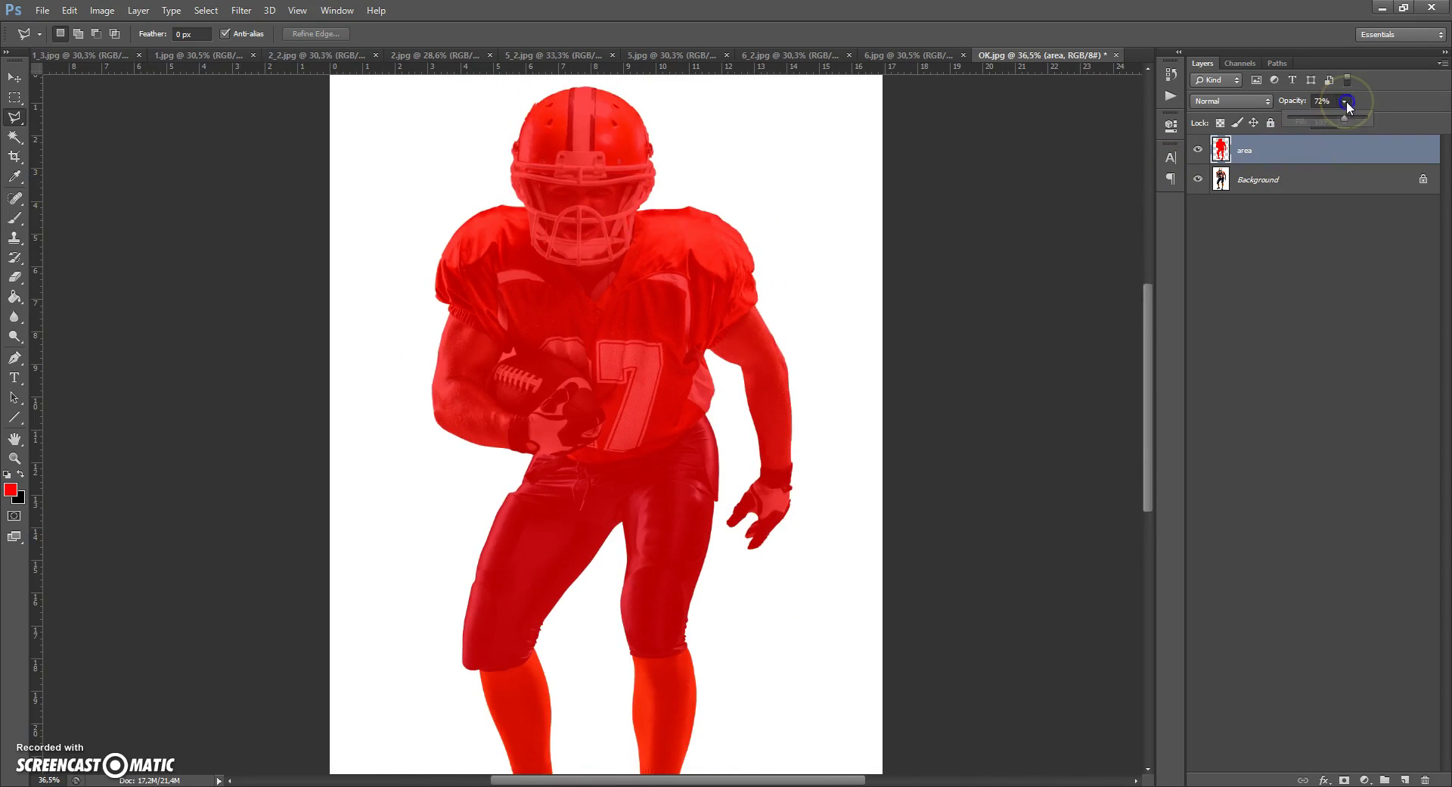
drag(1354, 117, 1396, 115)
scroll(594, 96, up, 3)
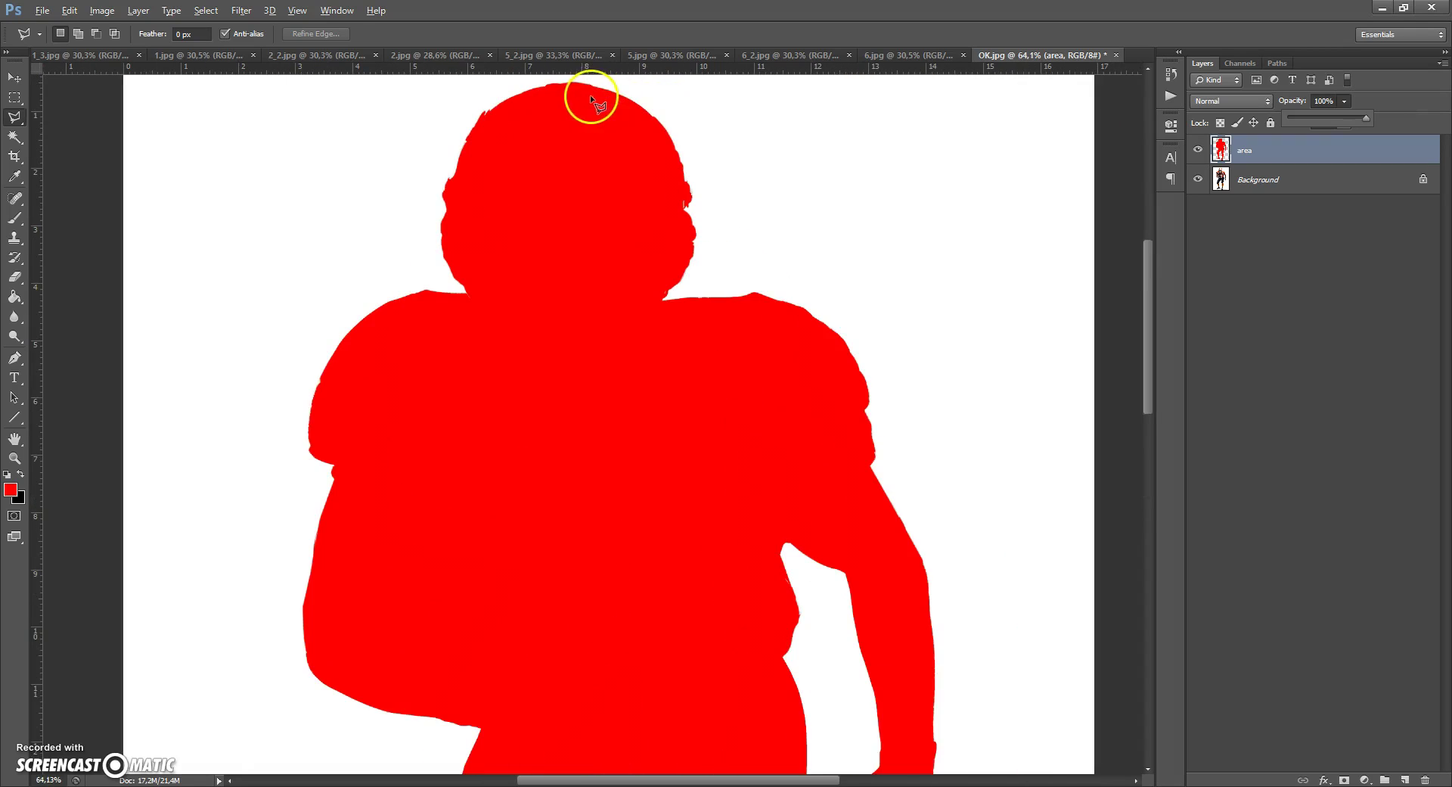
Apply a Gaussian Blur with a 2.8-pixel radius to the red fill on the area layer.
key(v)
scroll(558, 97, up, 3)
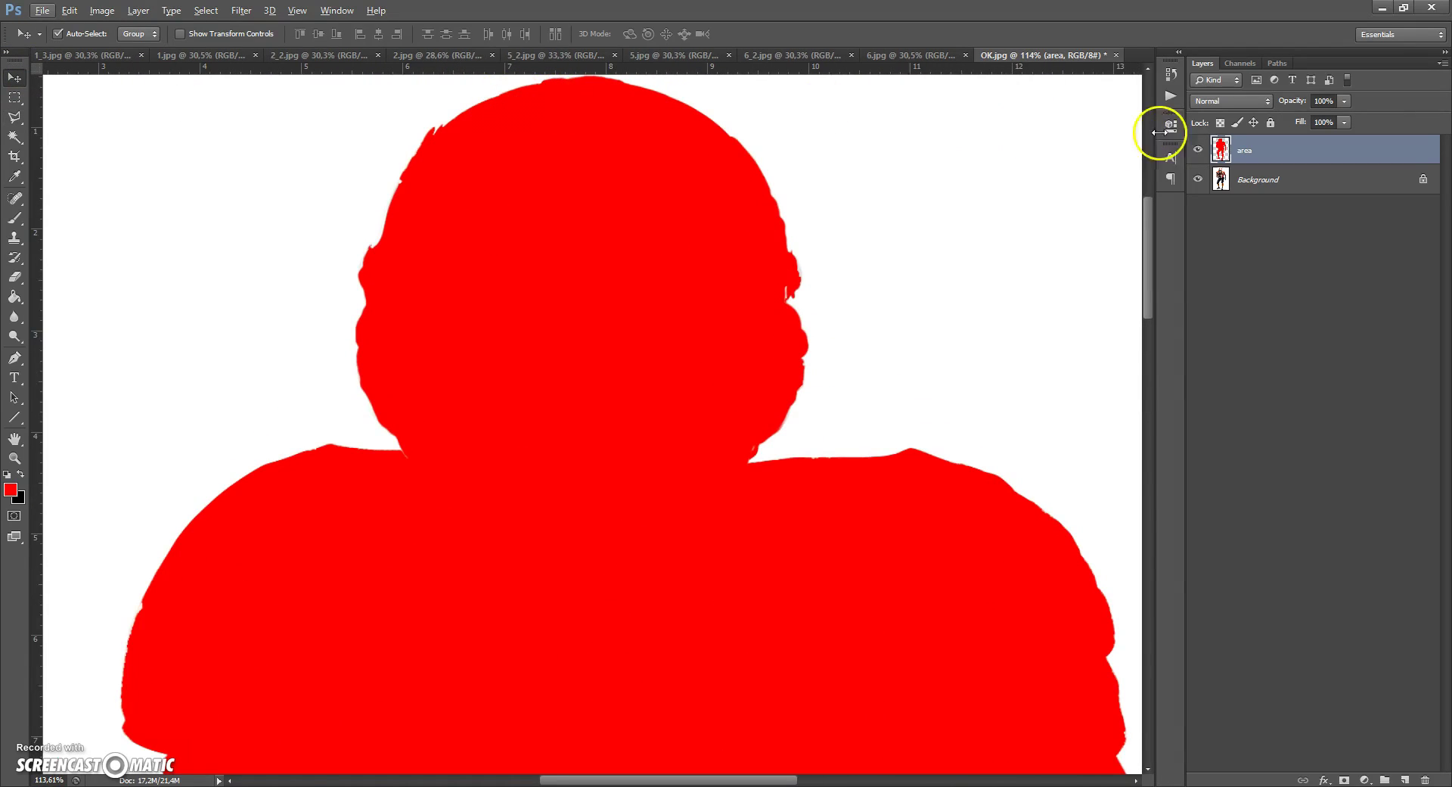
click(242, 10)
mouse_move(256, 162)
click(463, 269)
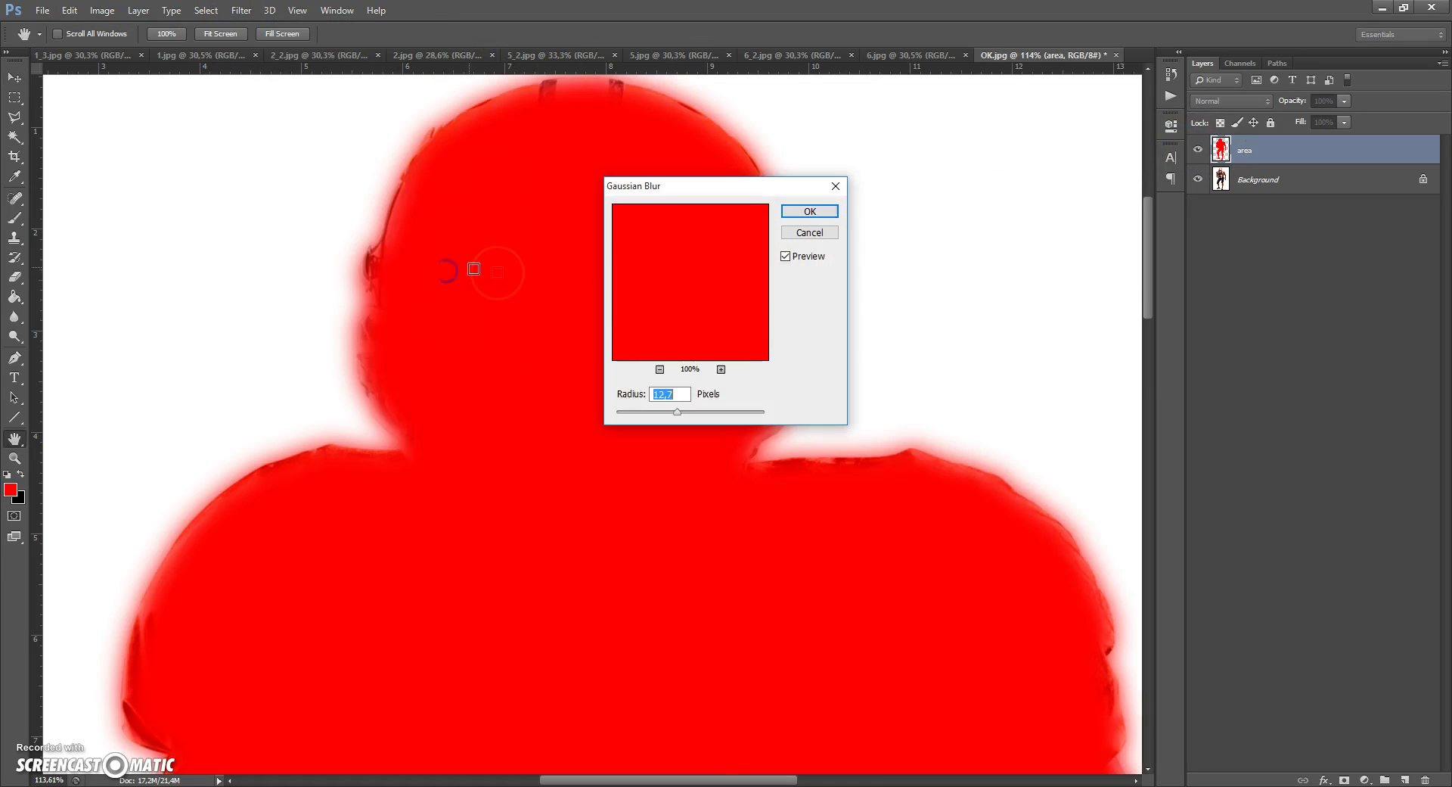
mouse_move(626, 416)
mouse_down()
mouse_move(651, 416)
mouse_move(638, 414)
mouse_up()
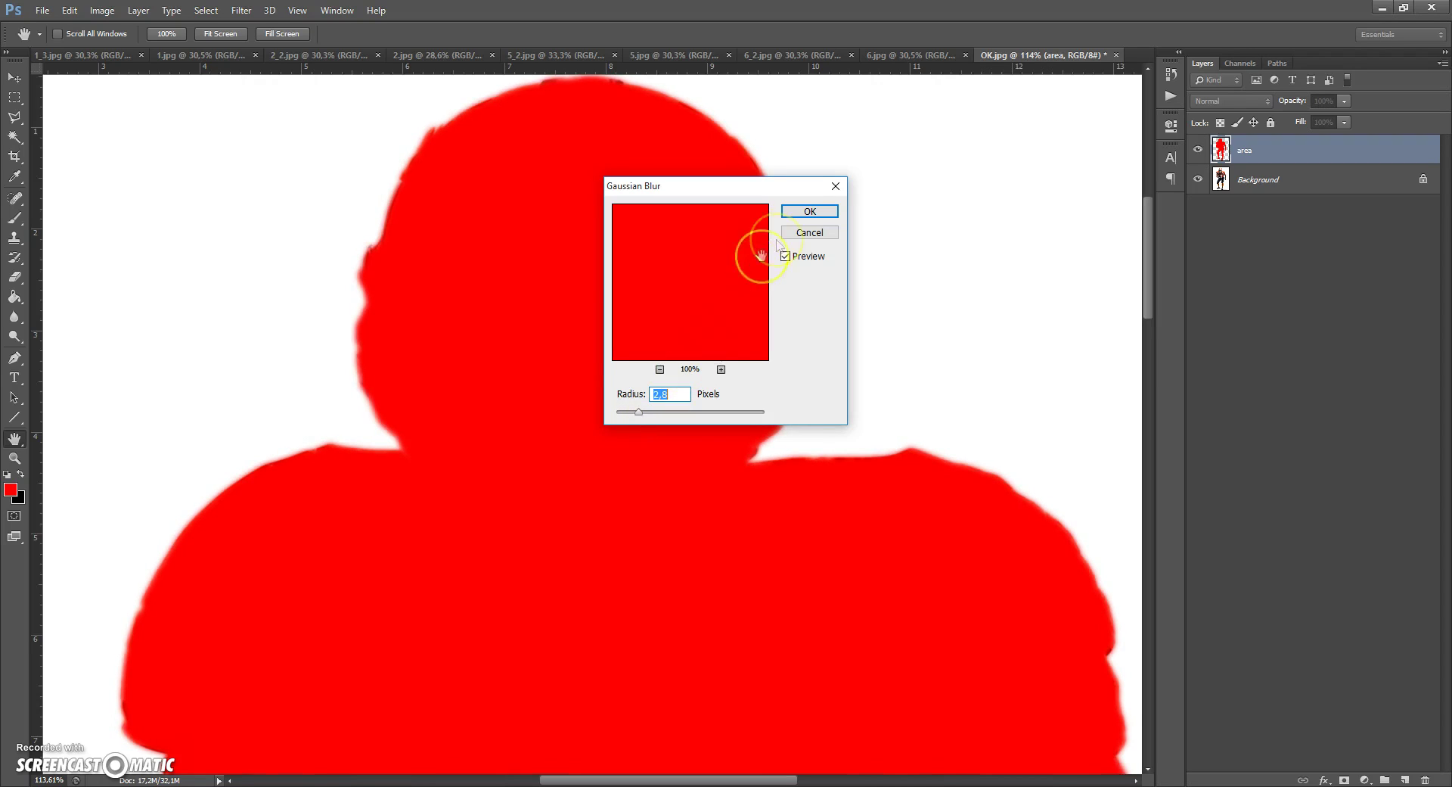
click(806, 212)
Load the area layer's outline as a selection, invert it, delete the blurred red fringe outside the player, and deselect.
ctrl+click(1221, 149)
ctrl+click(1220, 148)
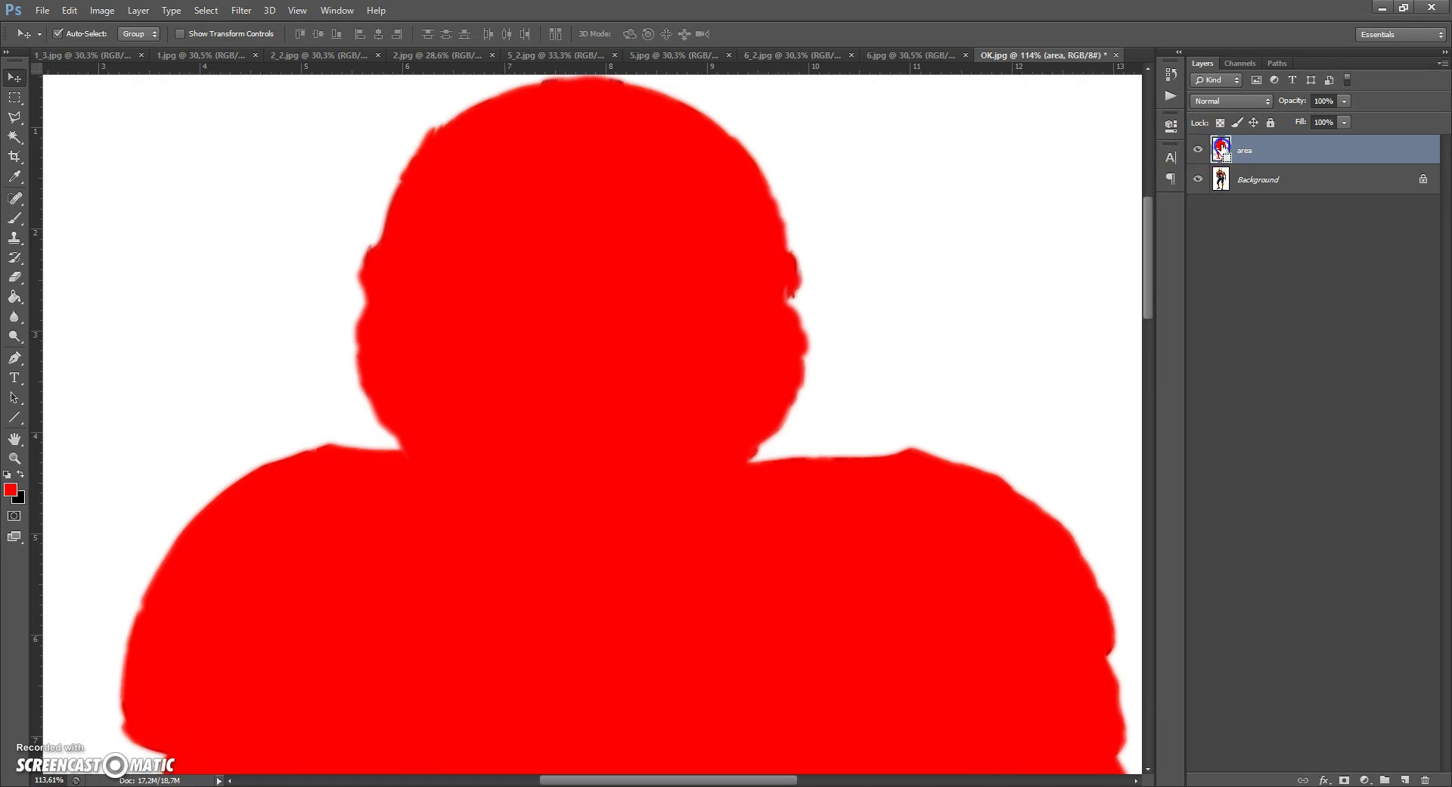
click(205, 10)
click(219, 70)
key(Delete)
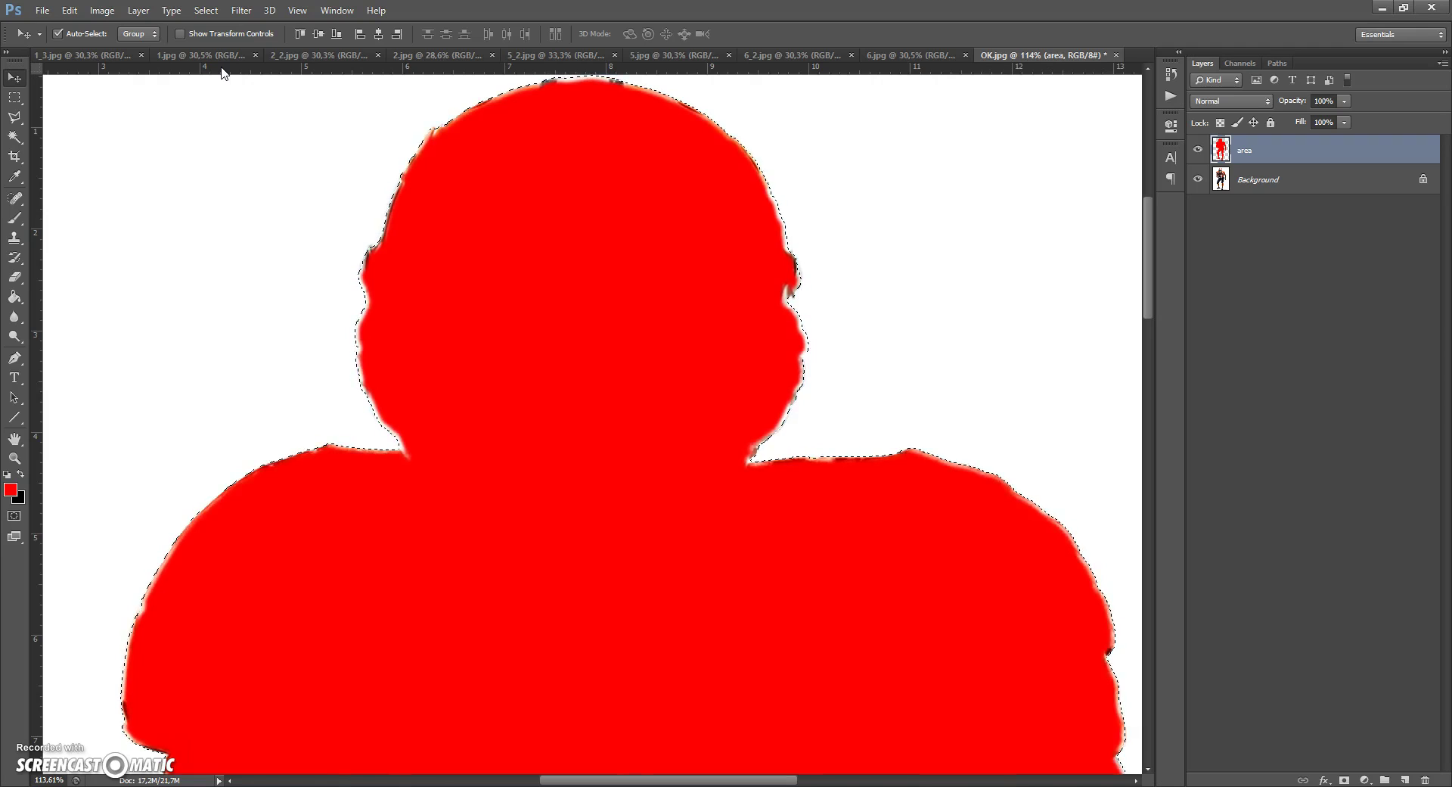
click(235, 77)
scroll(567, 330, down, 5)
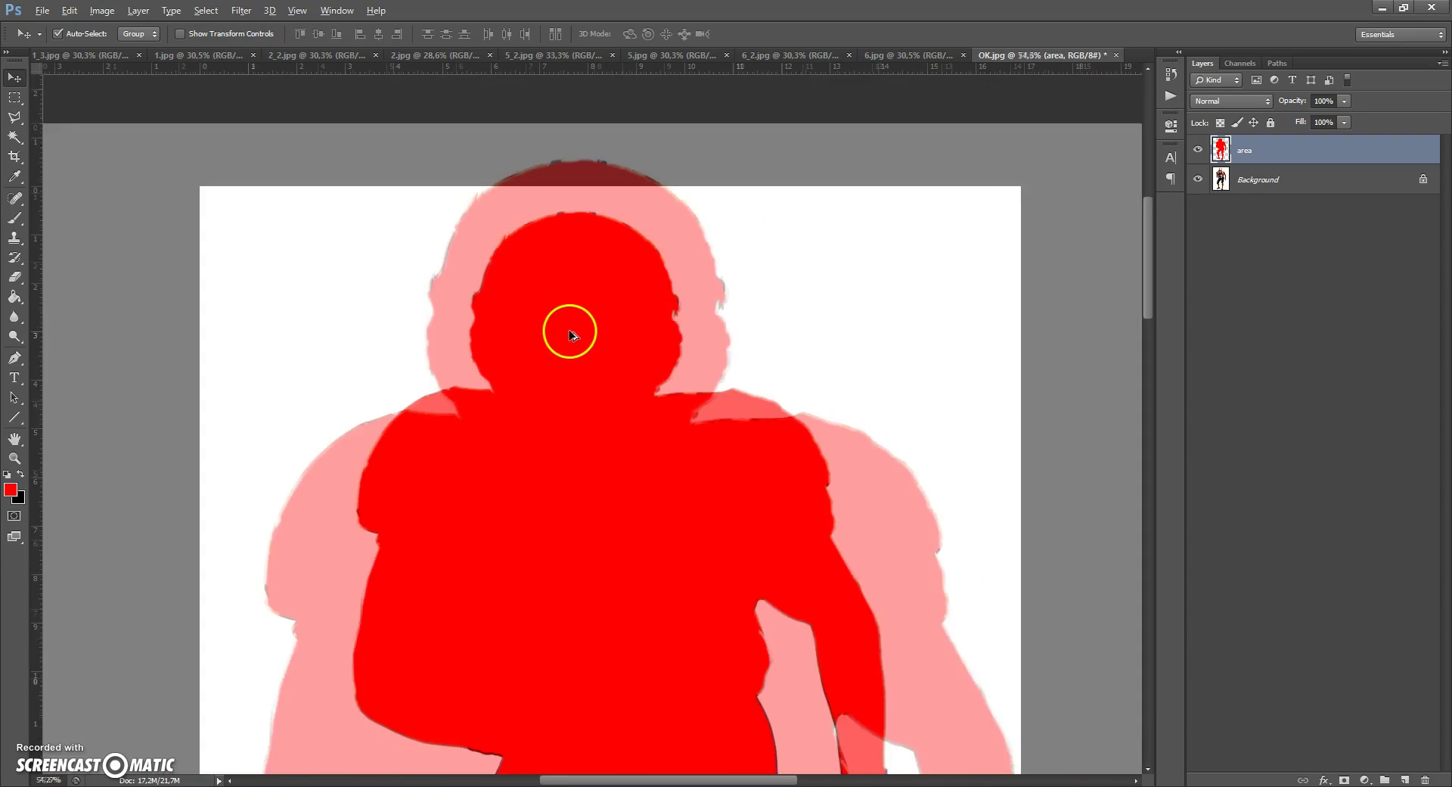
scroll(572, 327, up, 1)
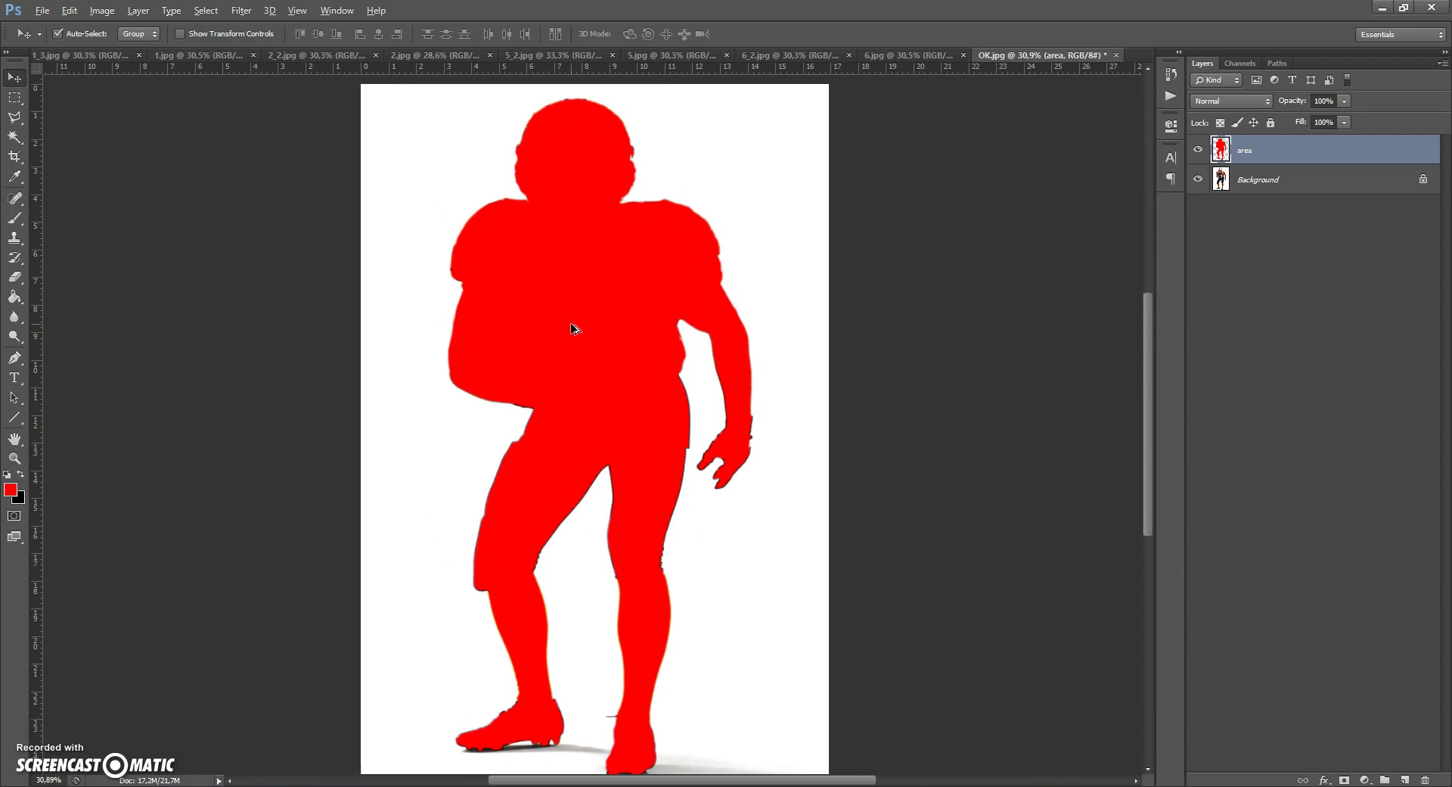
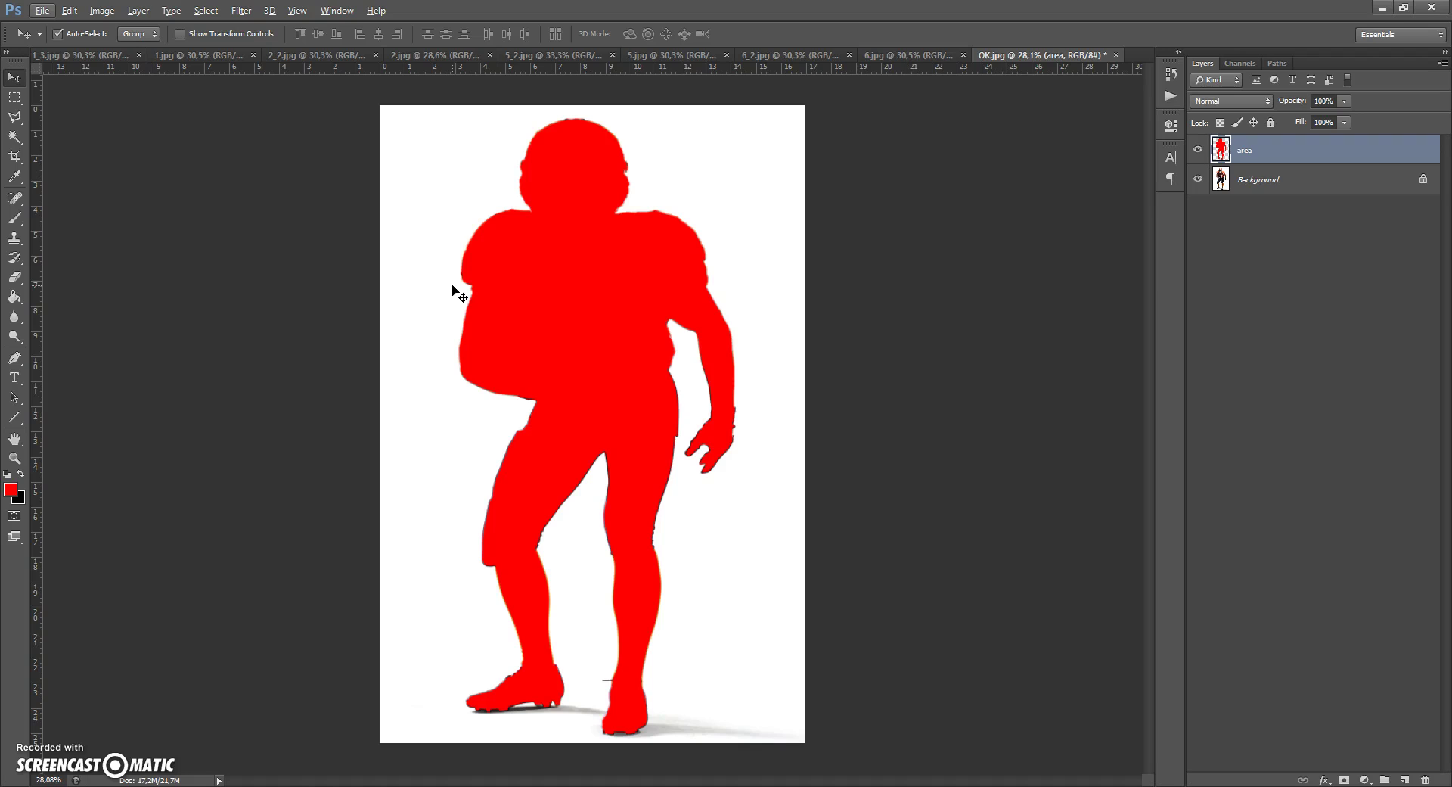
Extend the canvas beyond all four sides of the player photo with the Crop tool, adding more space above and below.
click(14, 157)
click(53, 154)
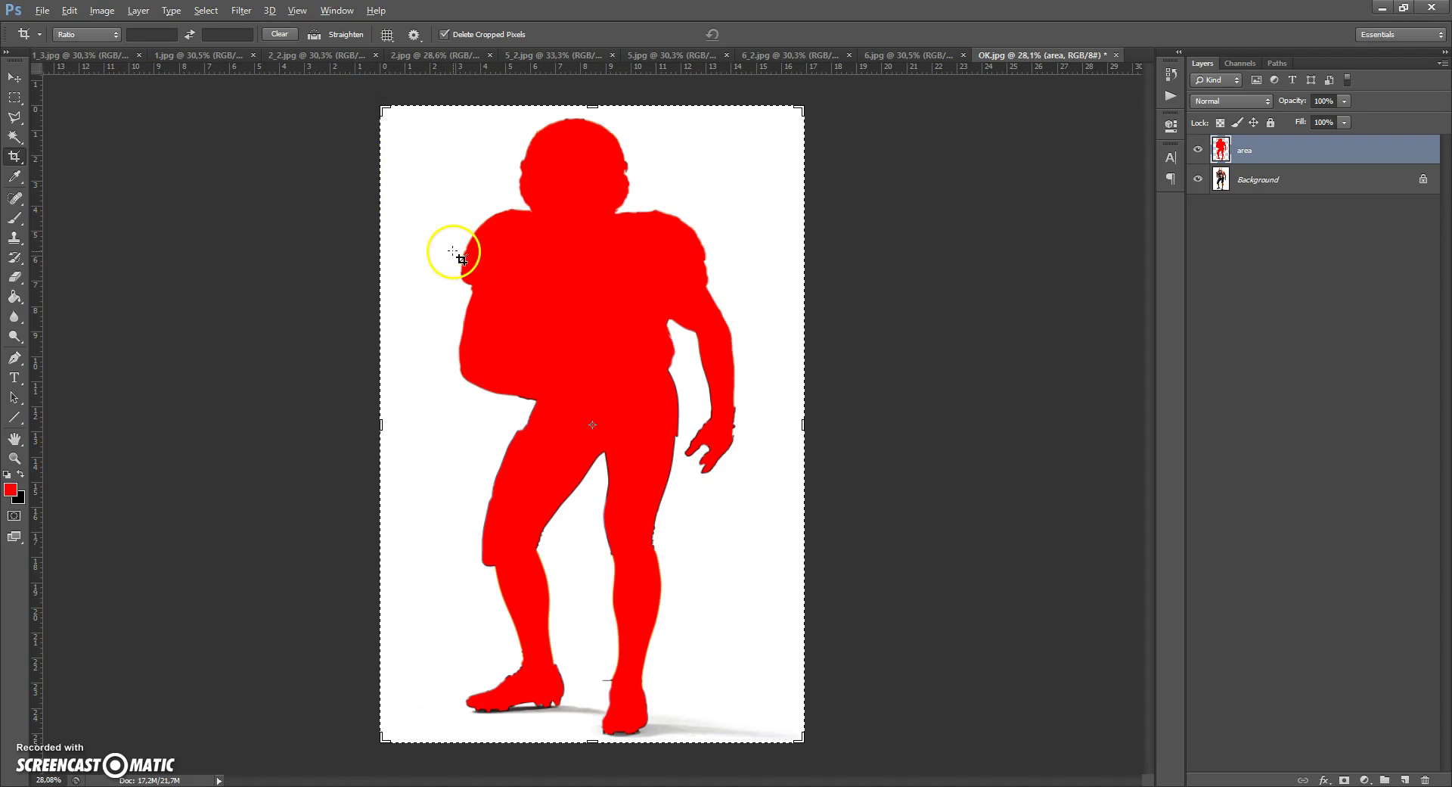
scroll(451, 253, down, 1)
scroll(451, 253, down, 1)
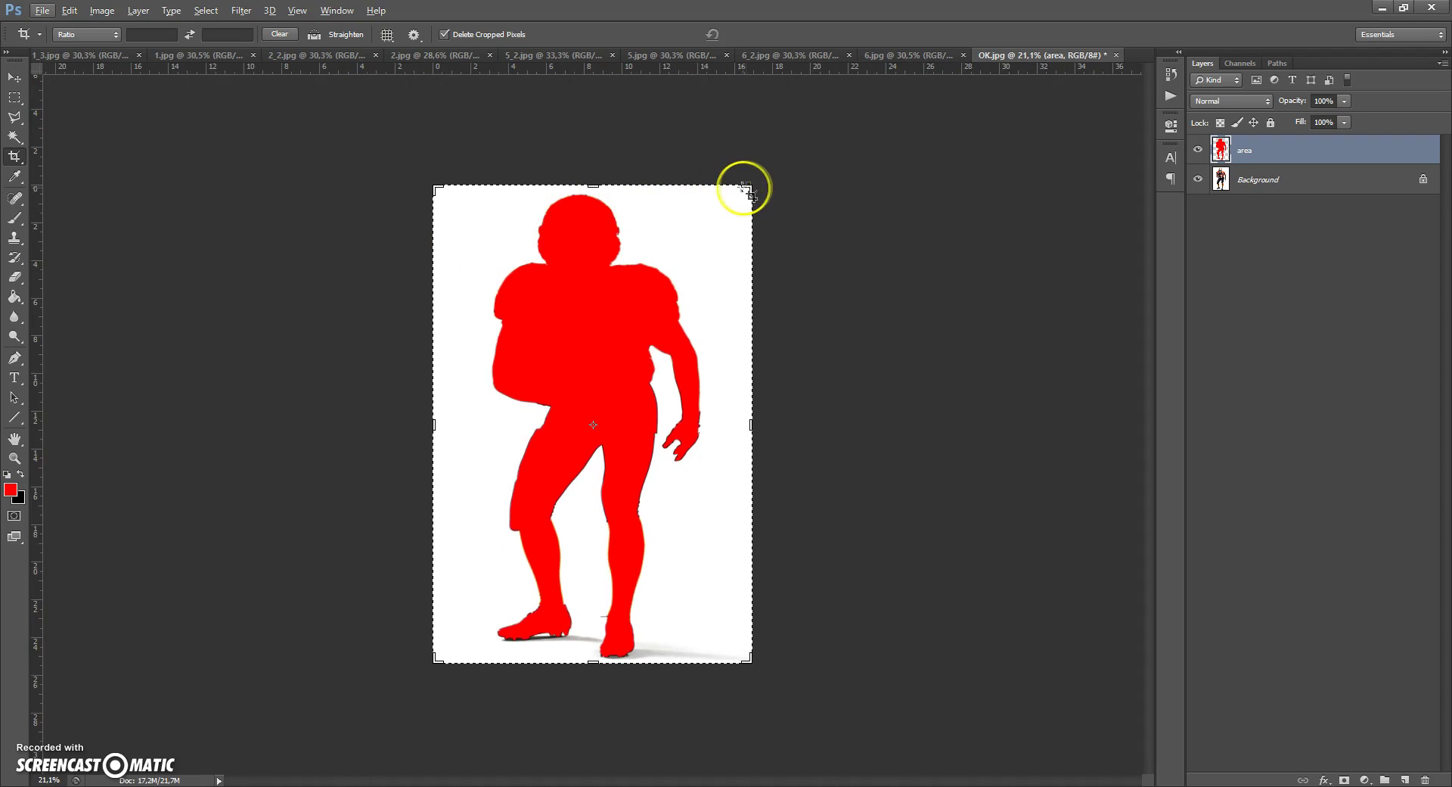
drag(751, 184, 792, 157)
drag(787, 424, 765, 426)
drag(593, 703, 593, 715)
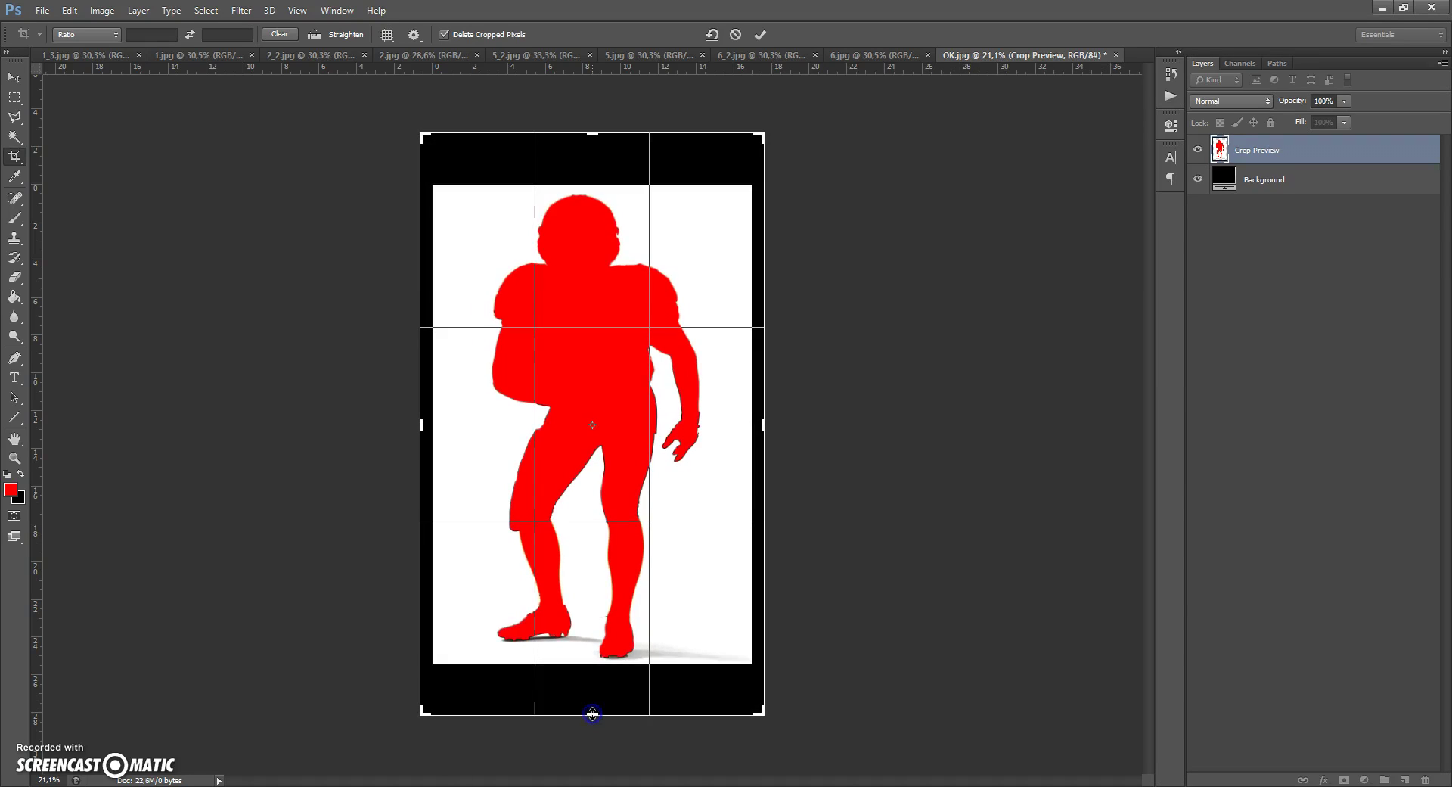
click(14, 77)
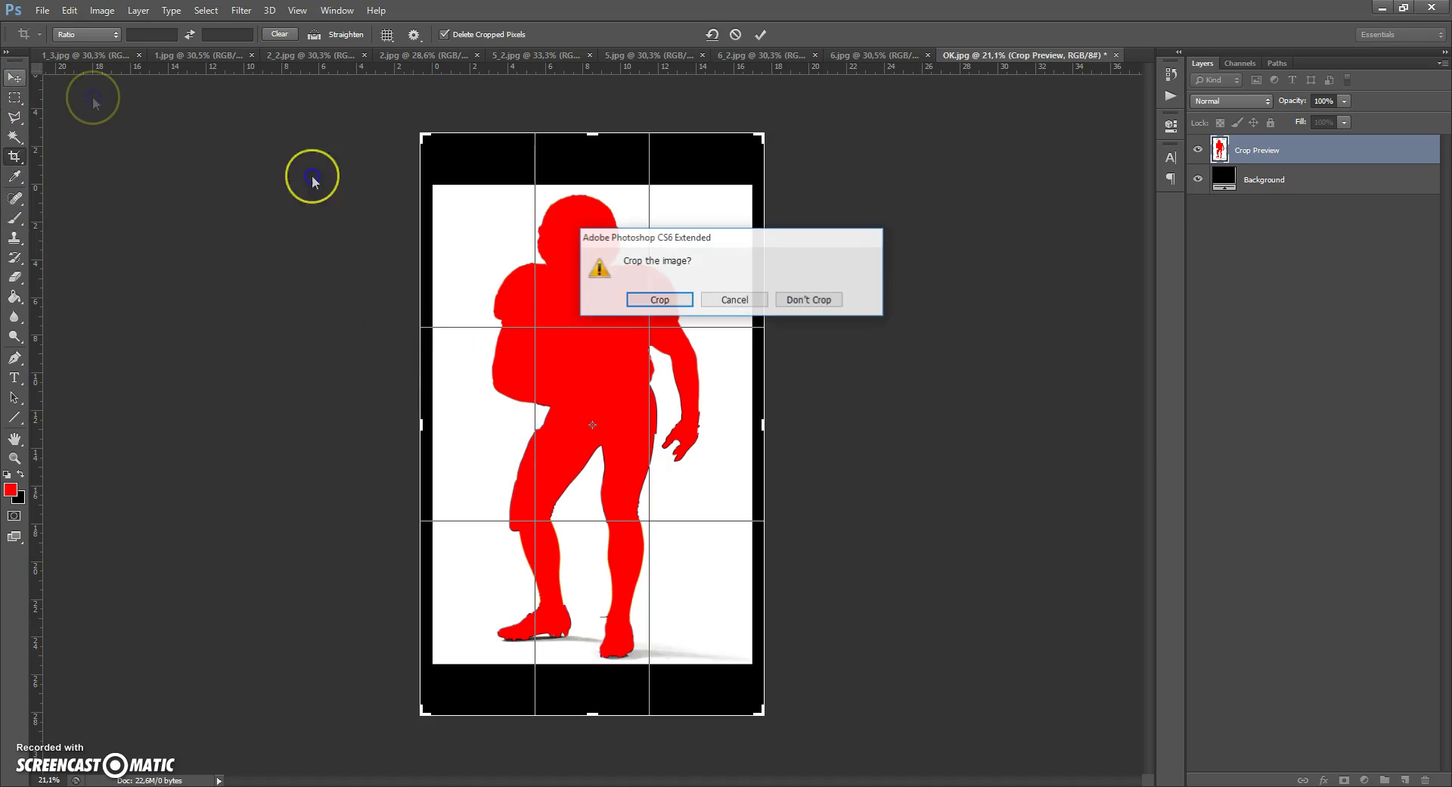
click(655, 295)
key(alt)
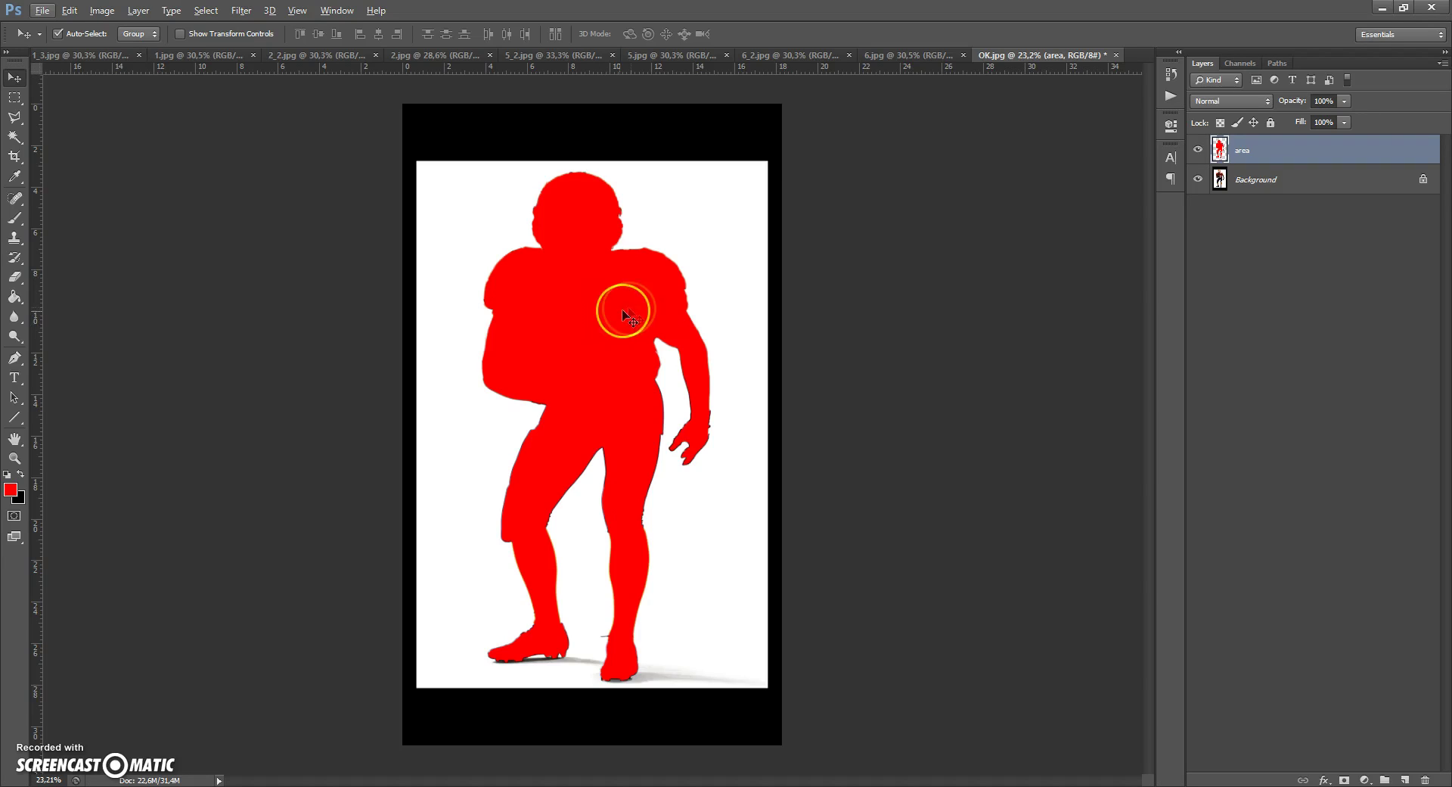
Show the Actions list, expand the Epic Photoshop action set, and select the Epic Photoshop Action.
click(338, 10)
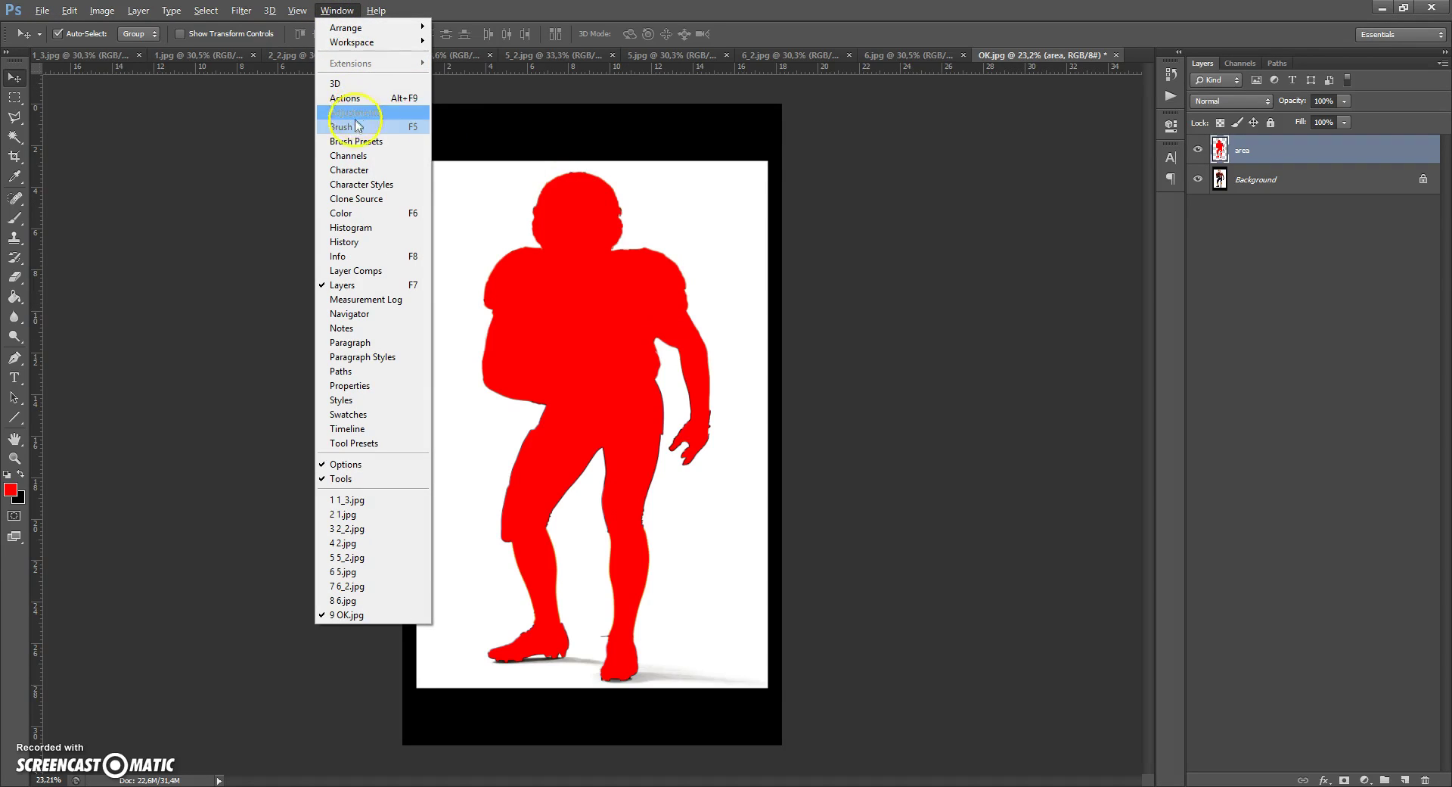
click(347, 98)
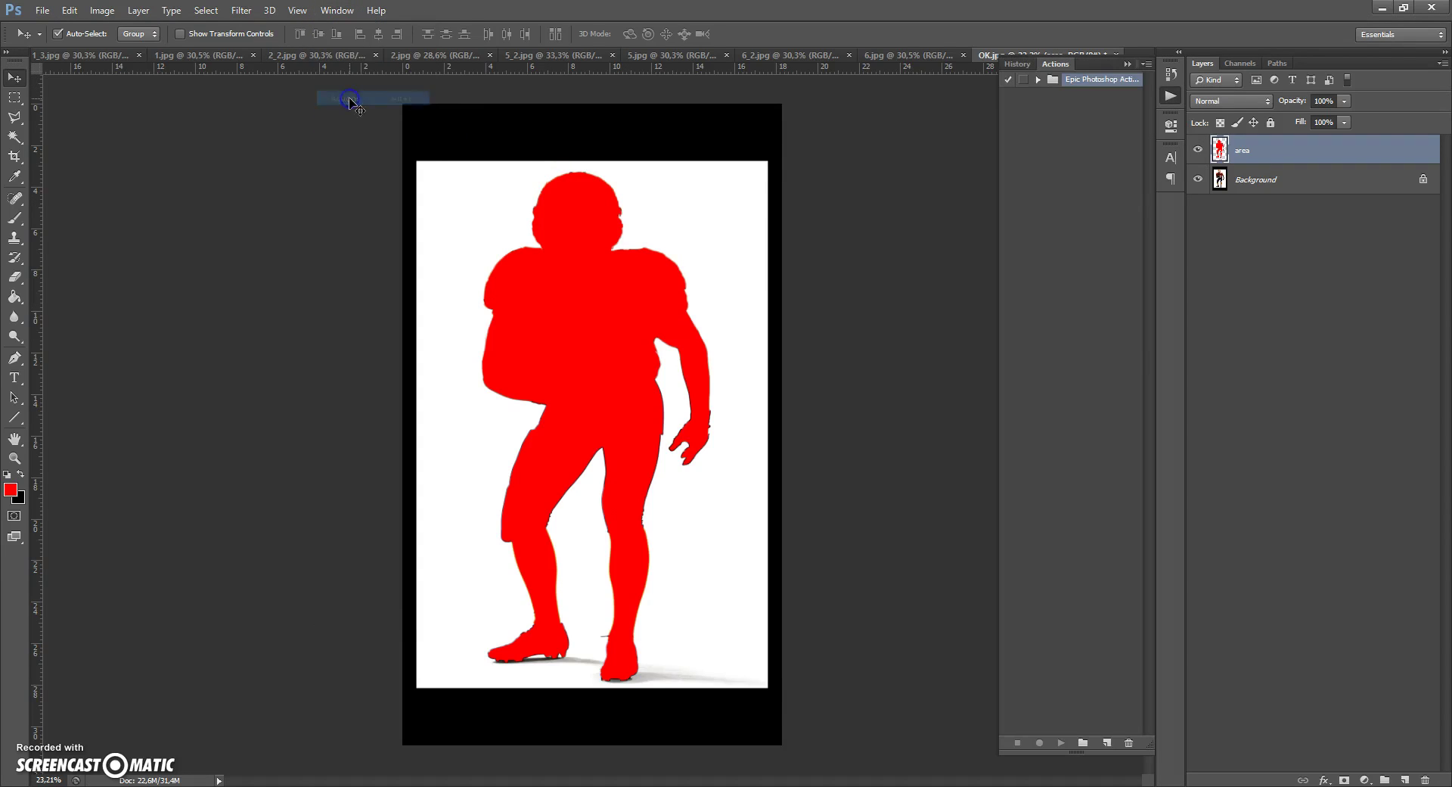
click(1040, 80)
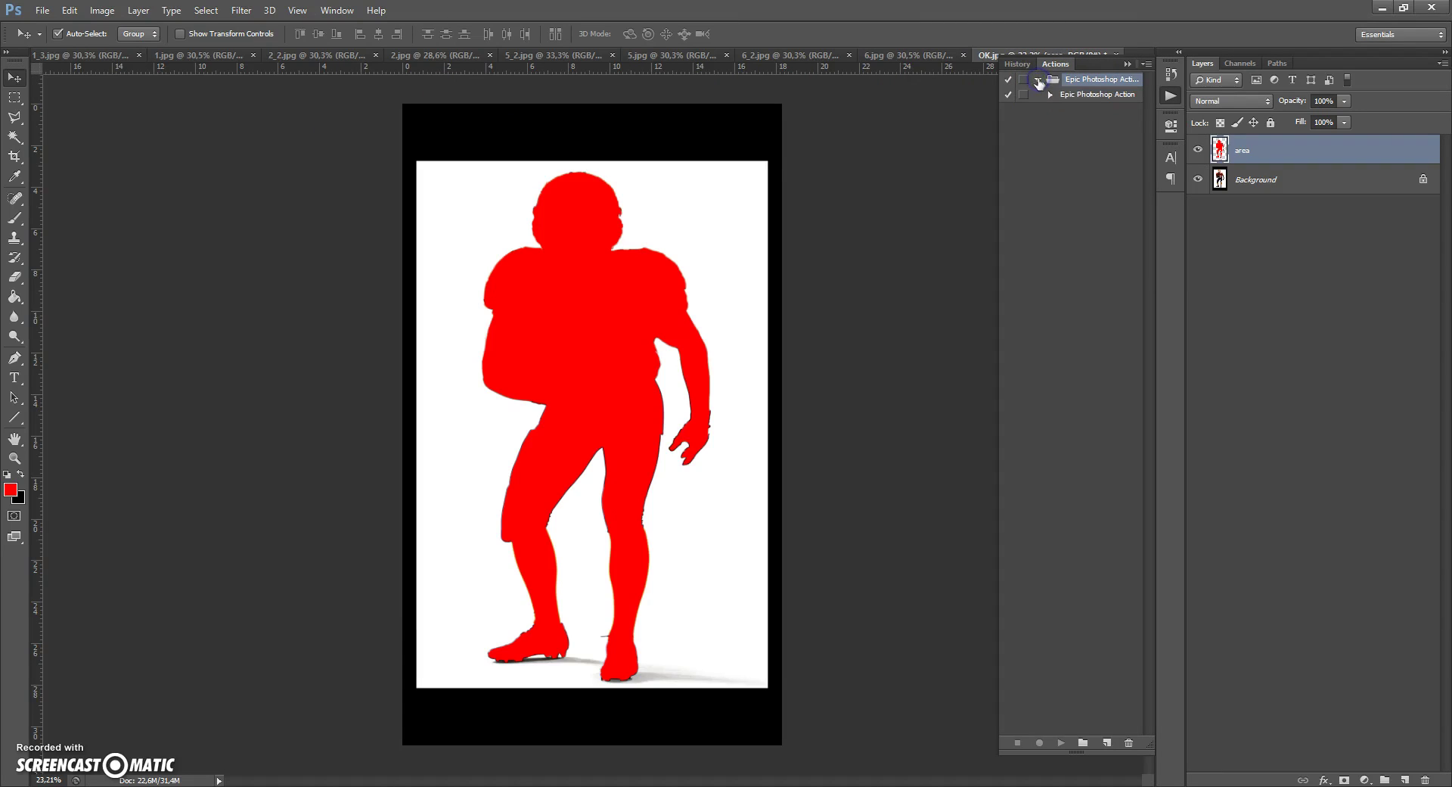
click(1050, 95)
click(1074, 94)
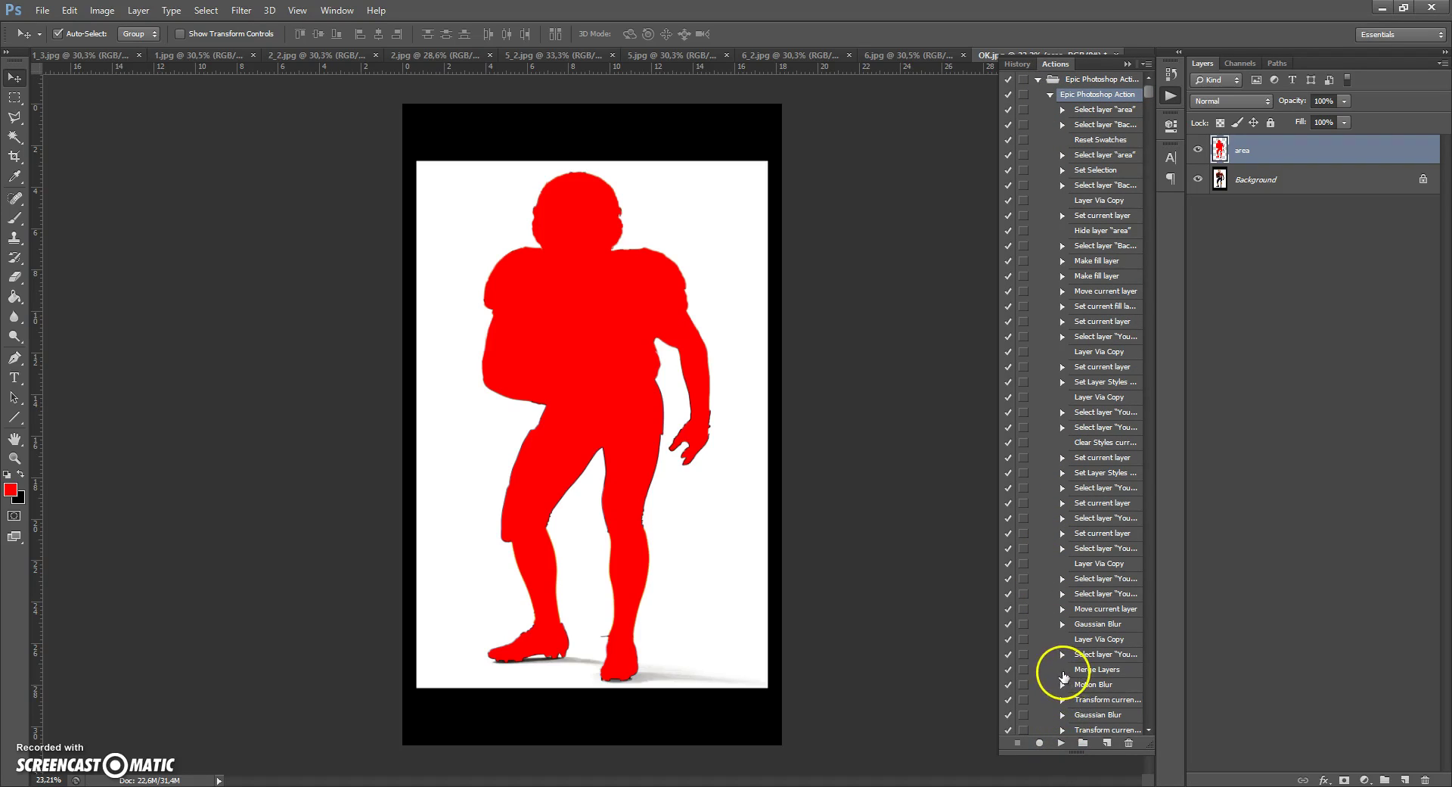
Activate the Brush tool in Normal mode at 100% opacity and play the Epic Photoshop Action.
click(15, 218)
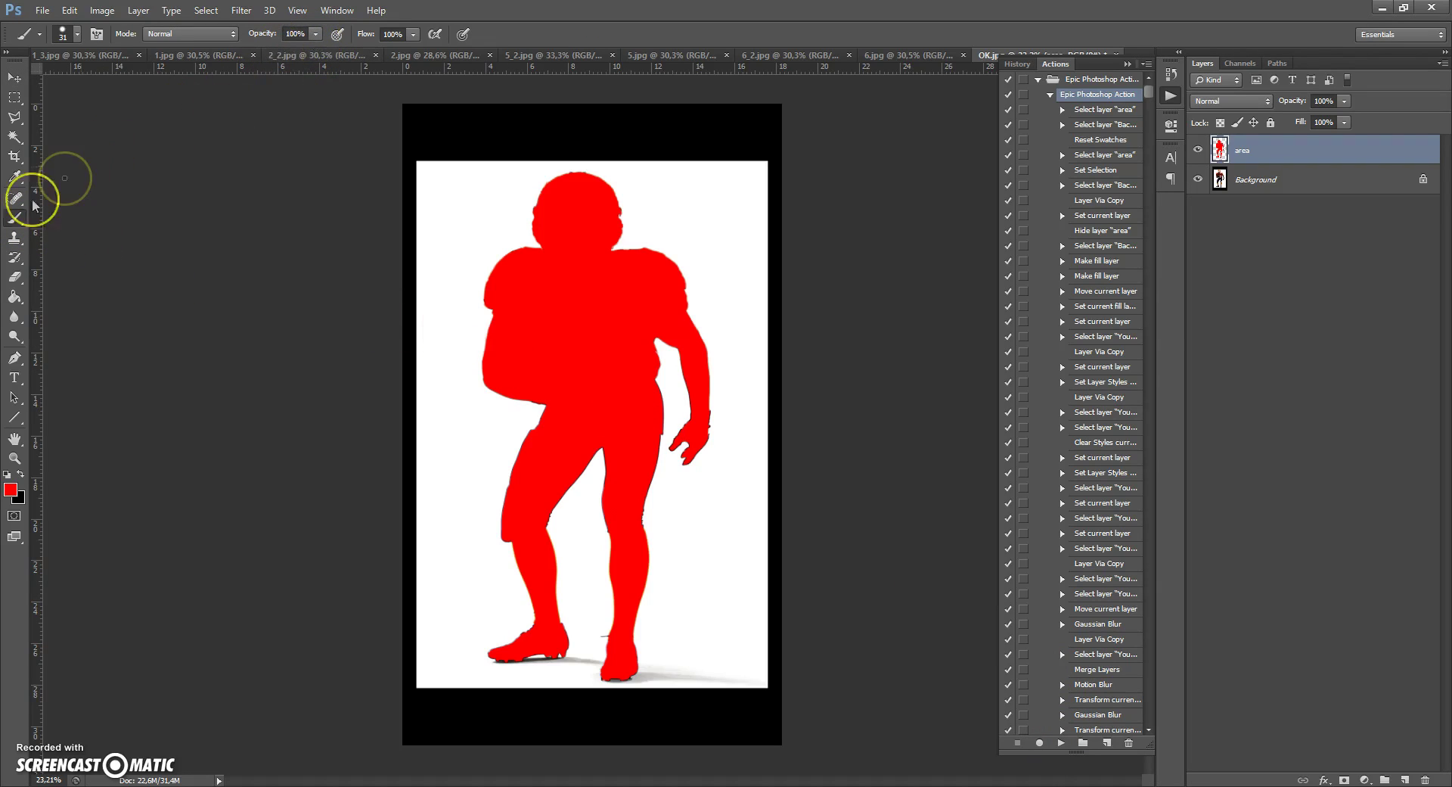
click(314, 34)
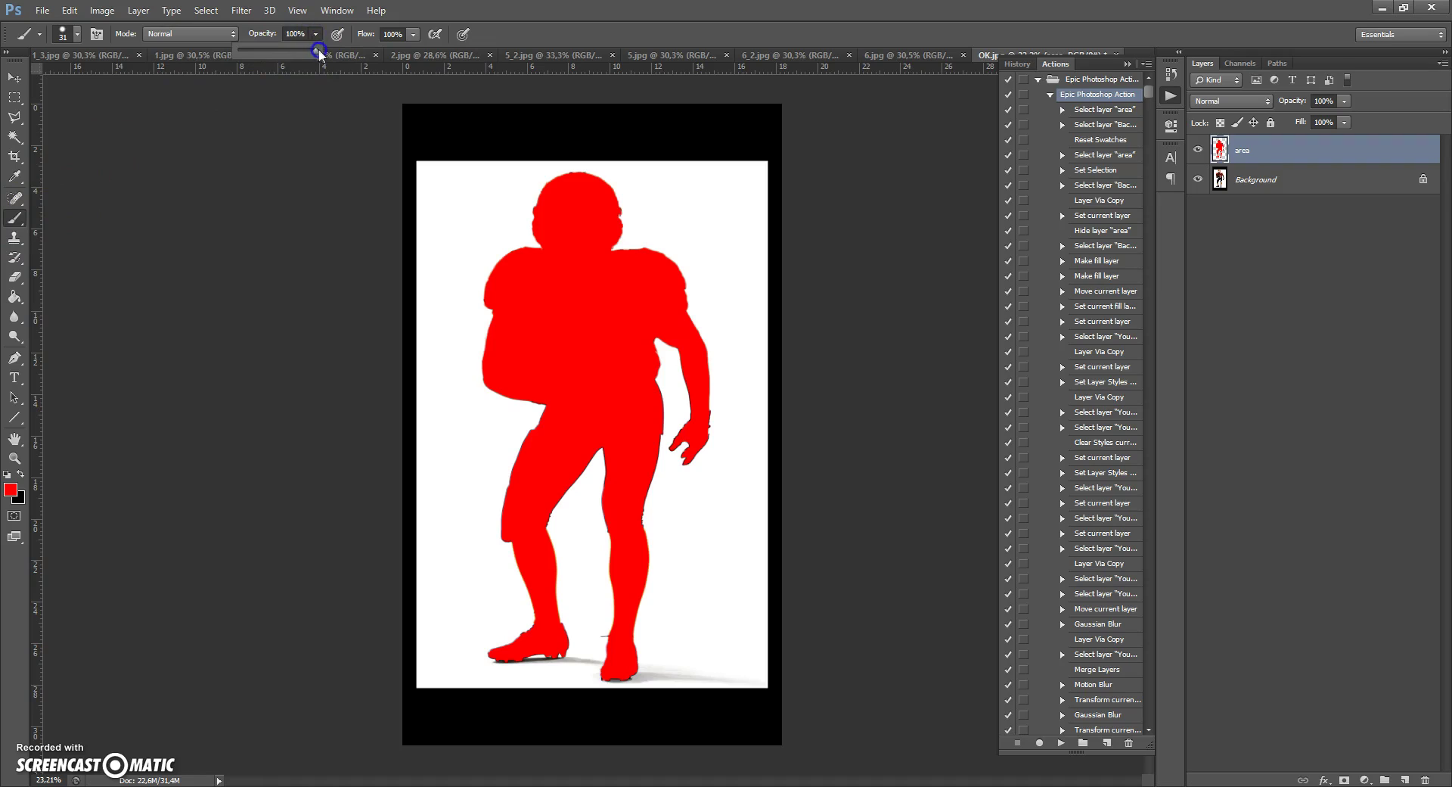
drag(310, 50, 311, 53)
click(1113, 109)
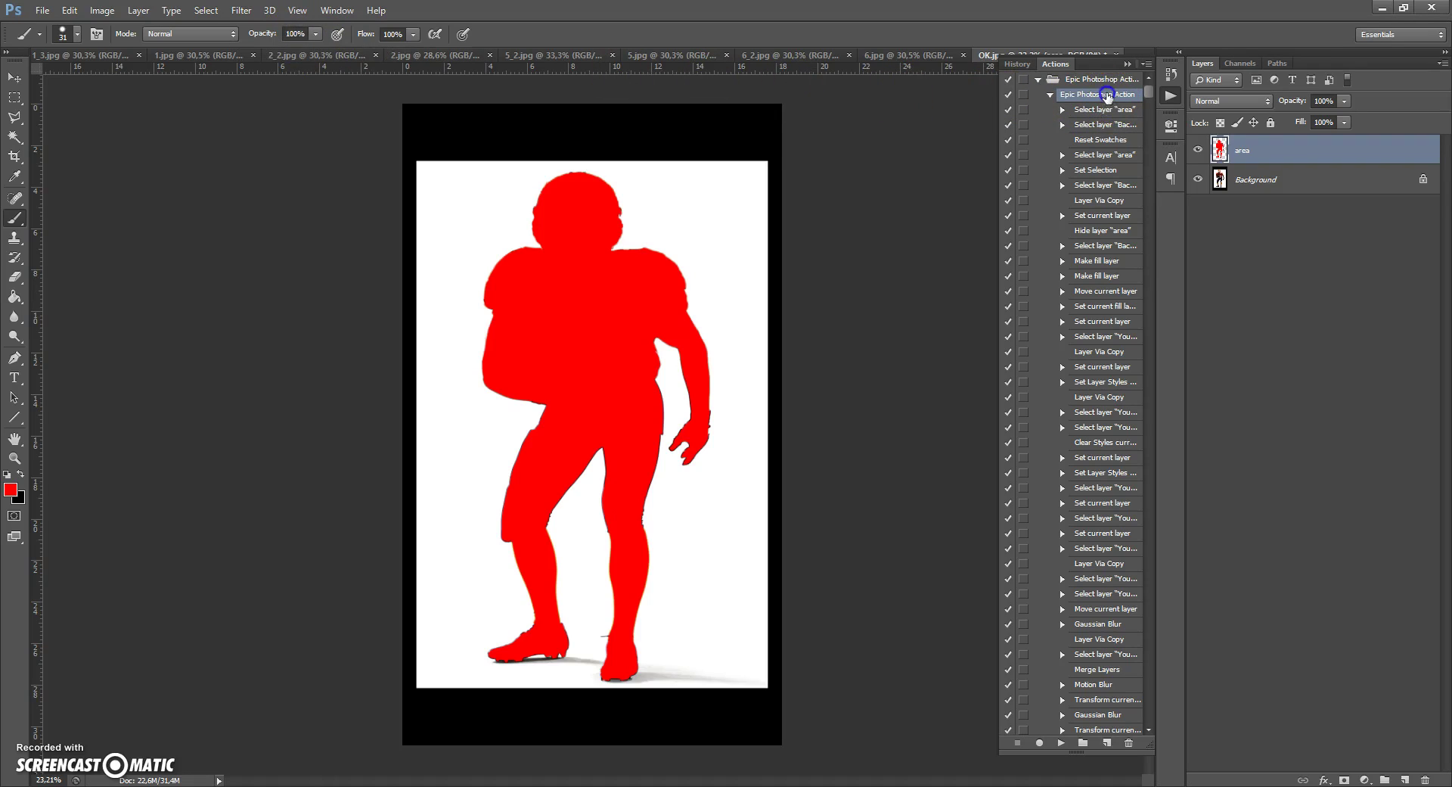
click(1062, 742)
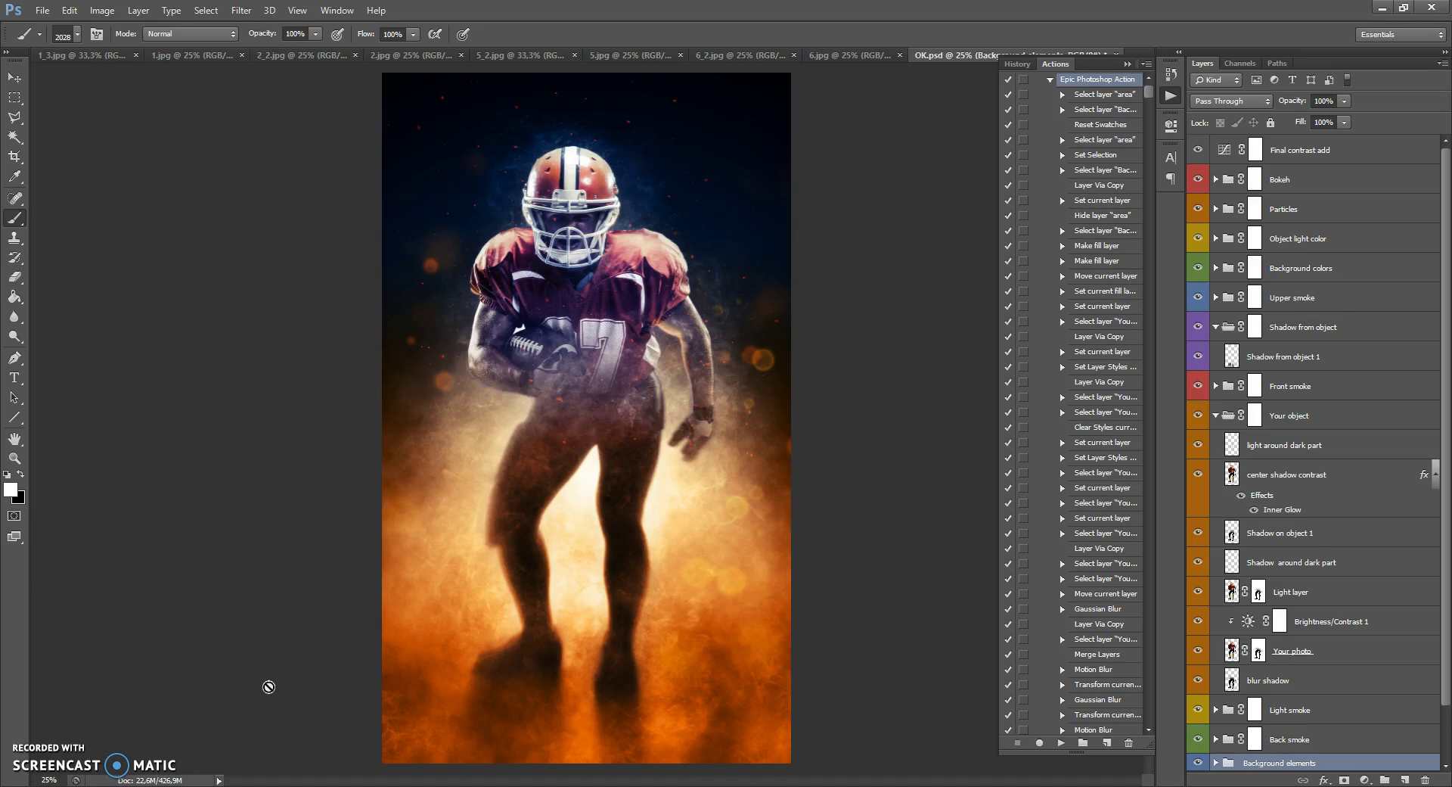
Switch to the Move tool, hide the Actions list, and collapse the Shadow from object and Your object layer groups.
click(15, 78)
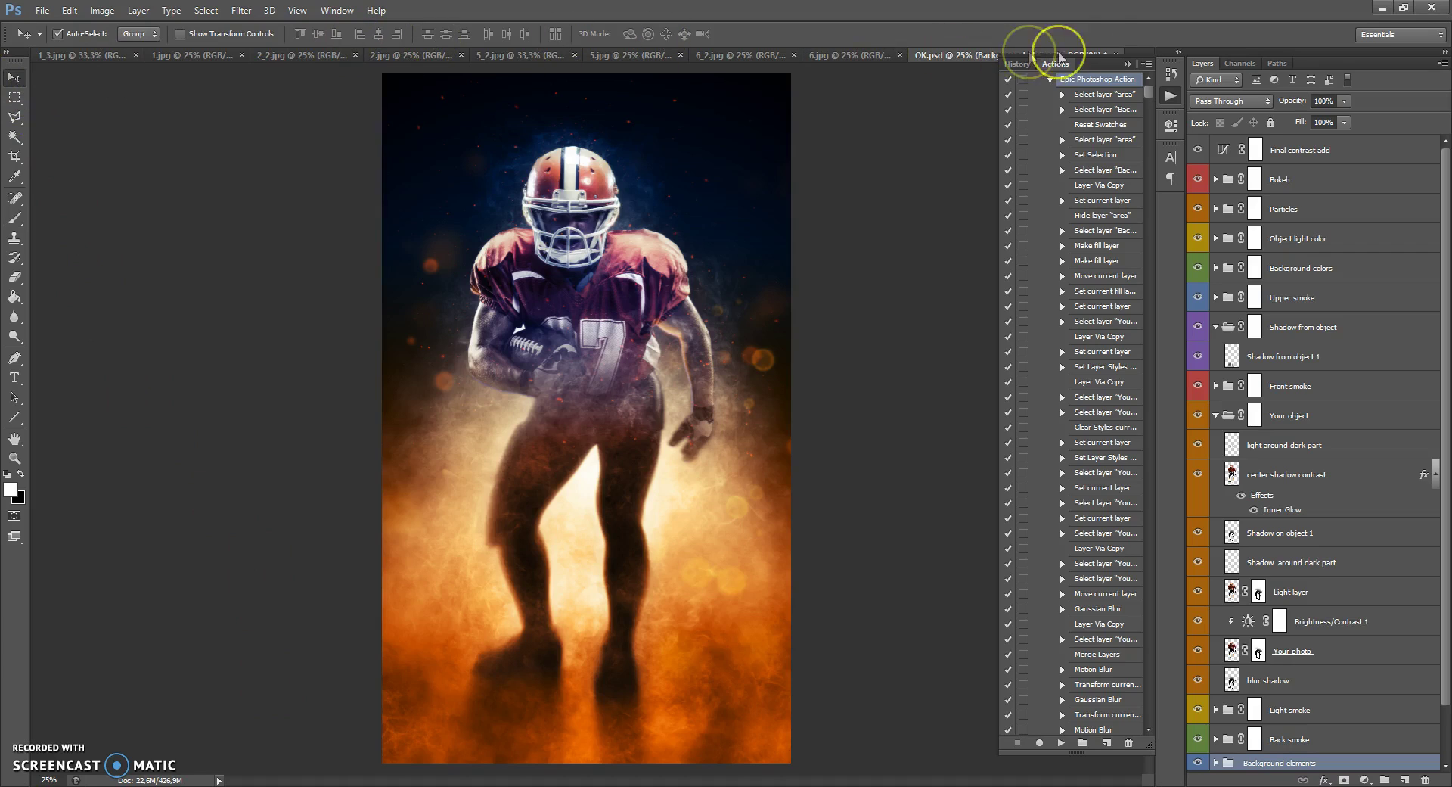
click(1128, 64)
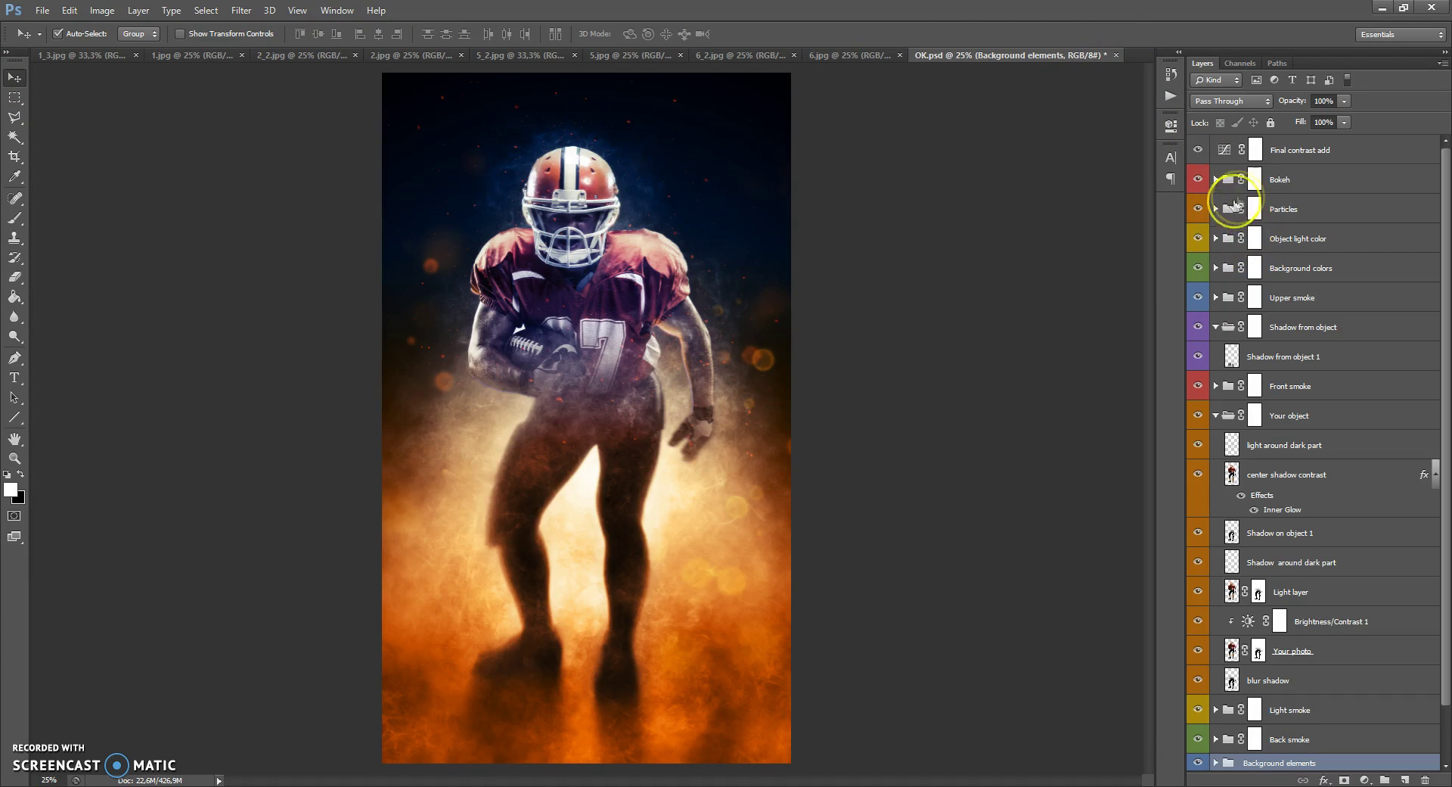
click(1216, 326)
click(1216, 386)
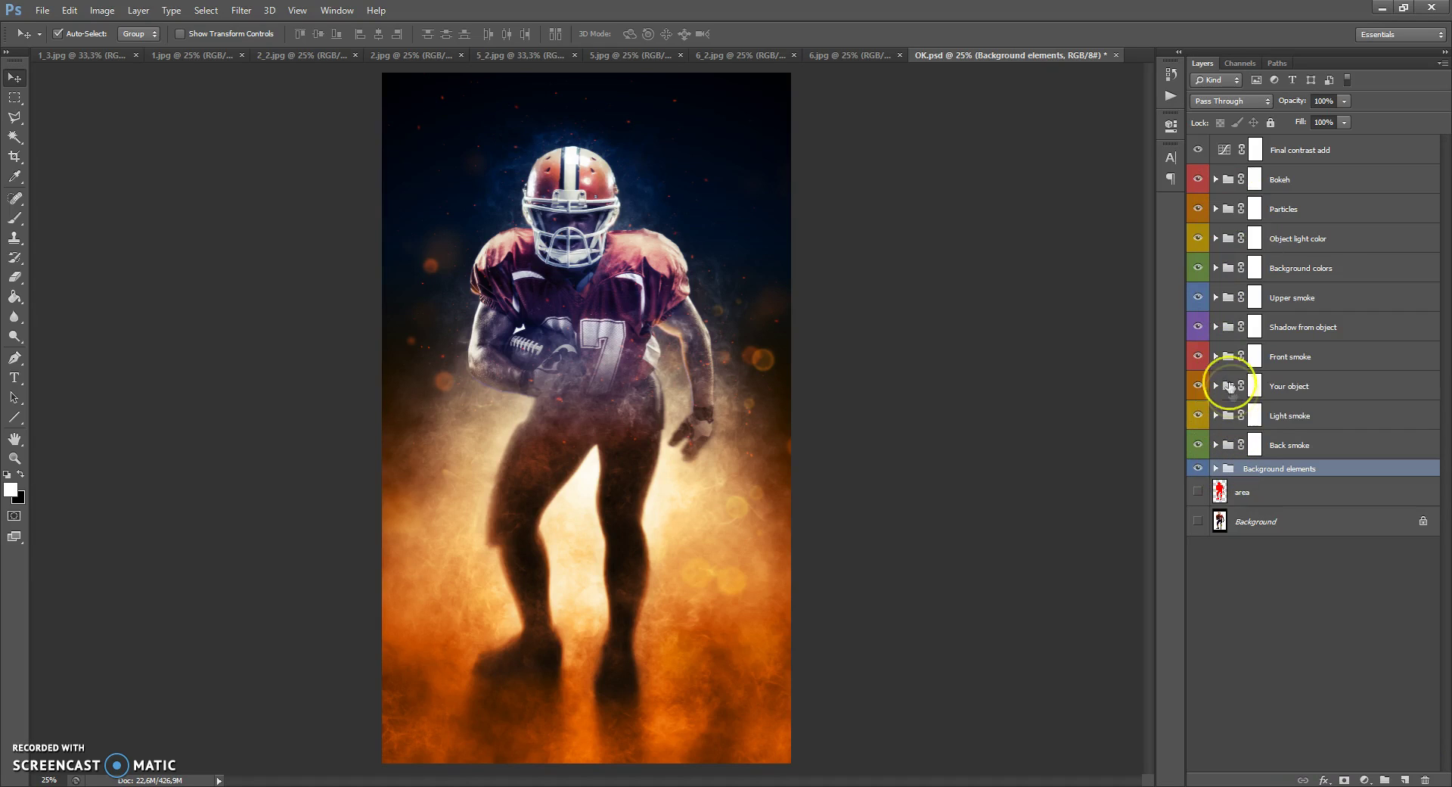
Hide the groups from Bokeh down to Back smoke and show them again one by one to examine each group's effect.
drag(1198, 211, 1198, 192)
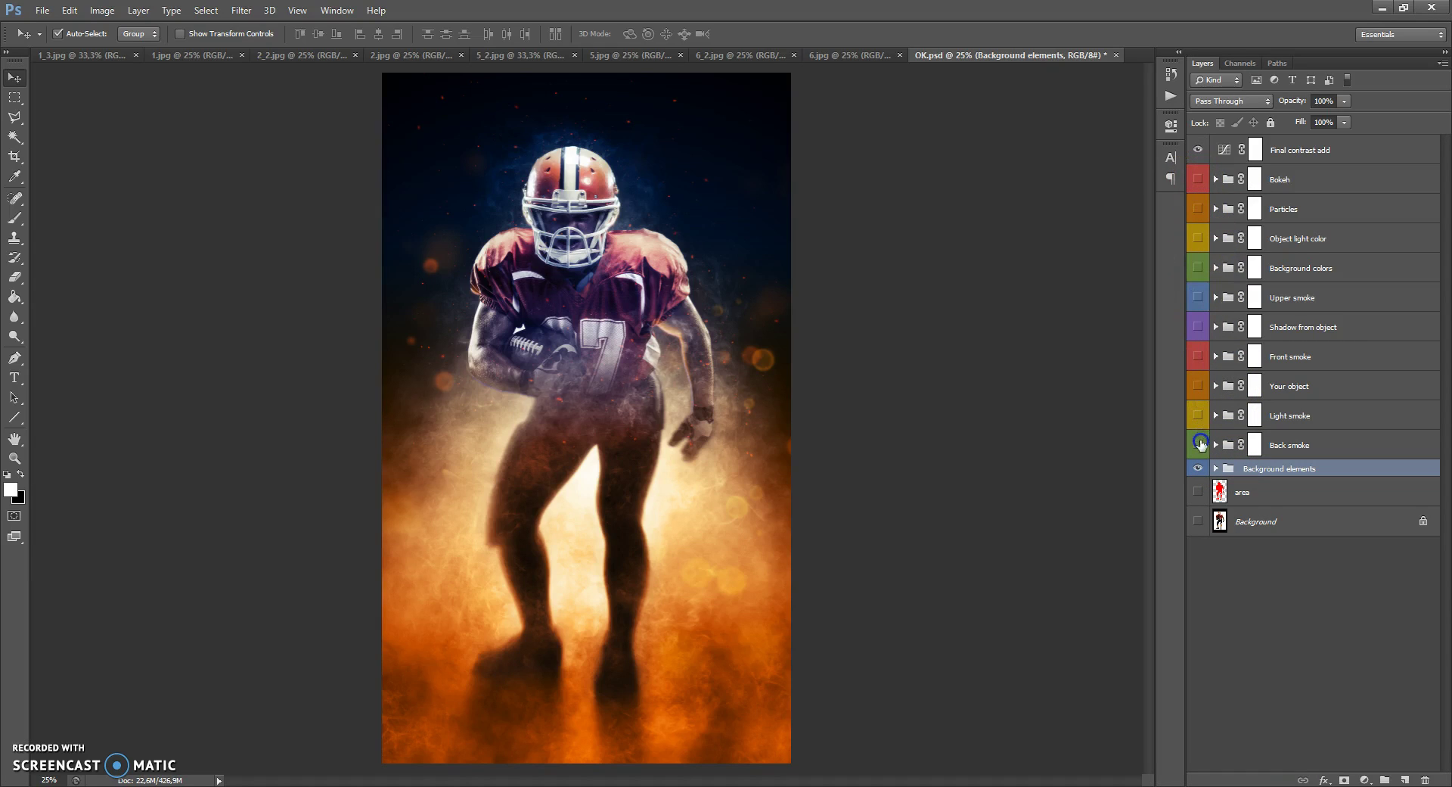
click(1202, 441)
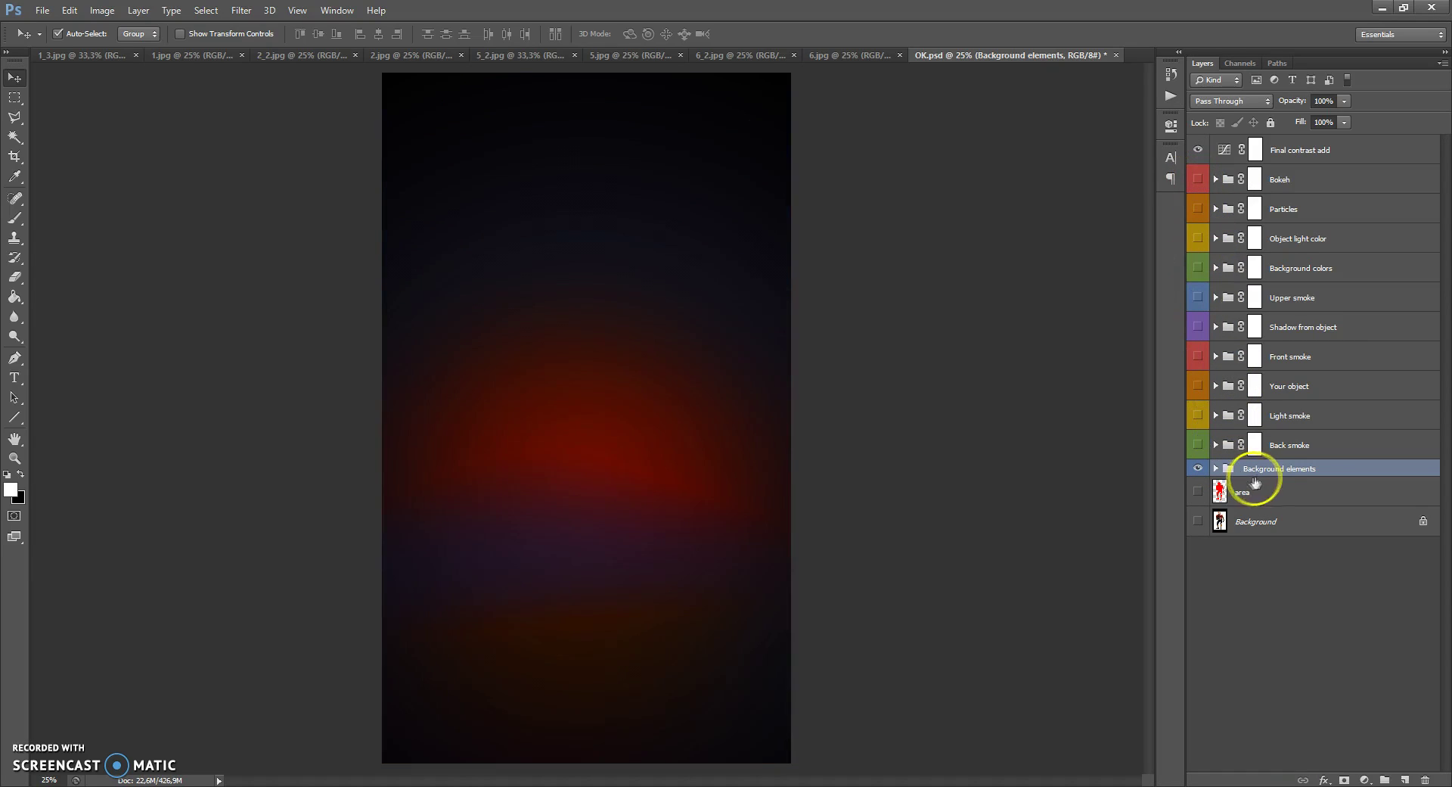
click(1198, 447)
click(1197, 415)
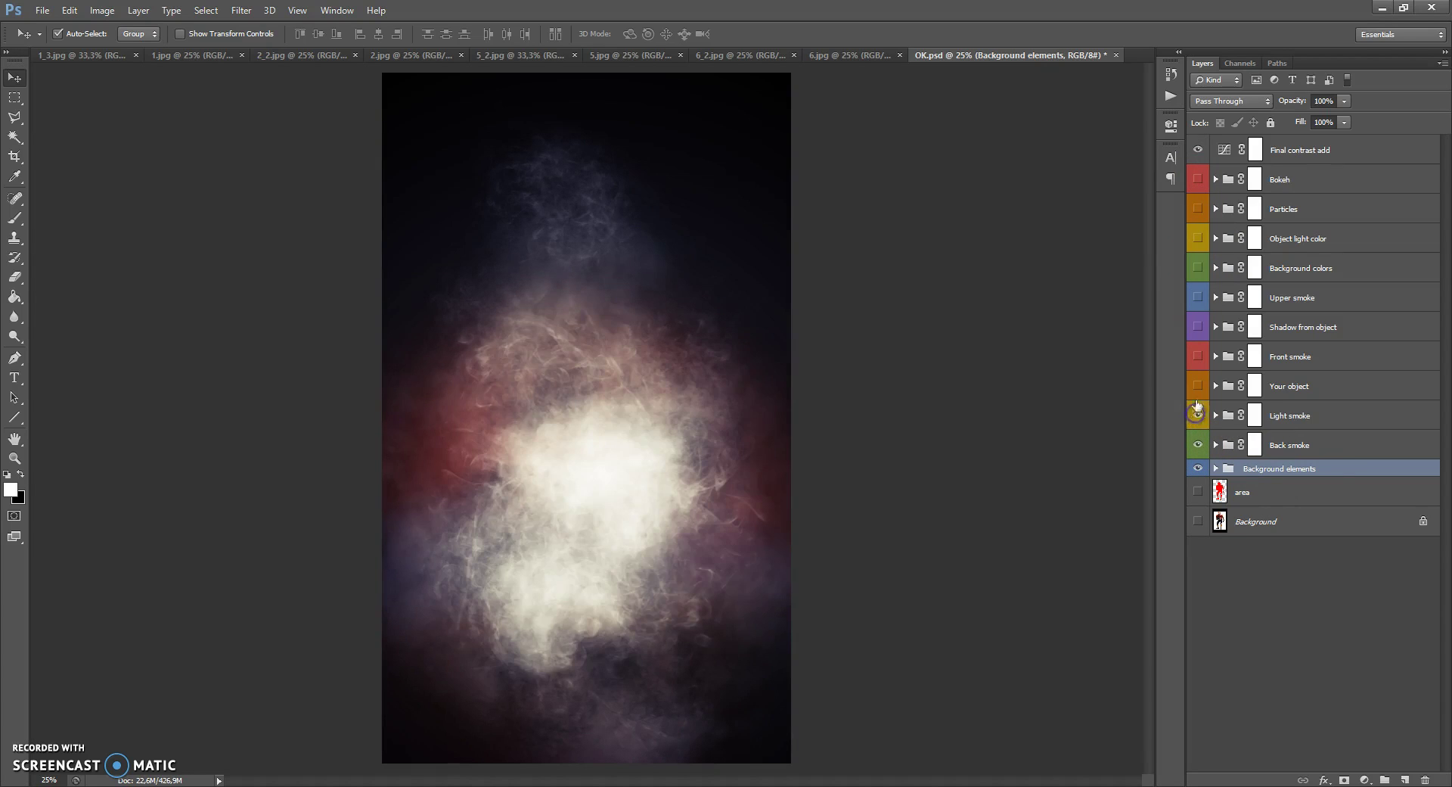
click(1197, 385)
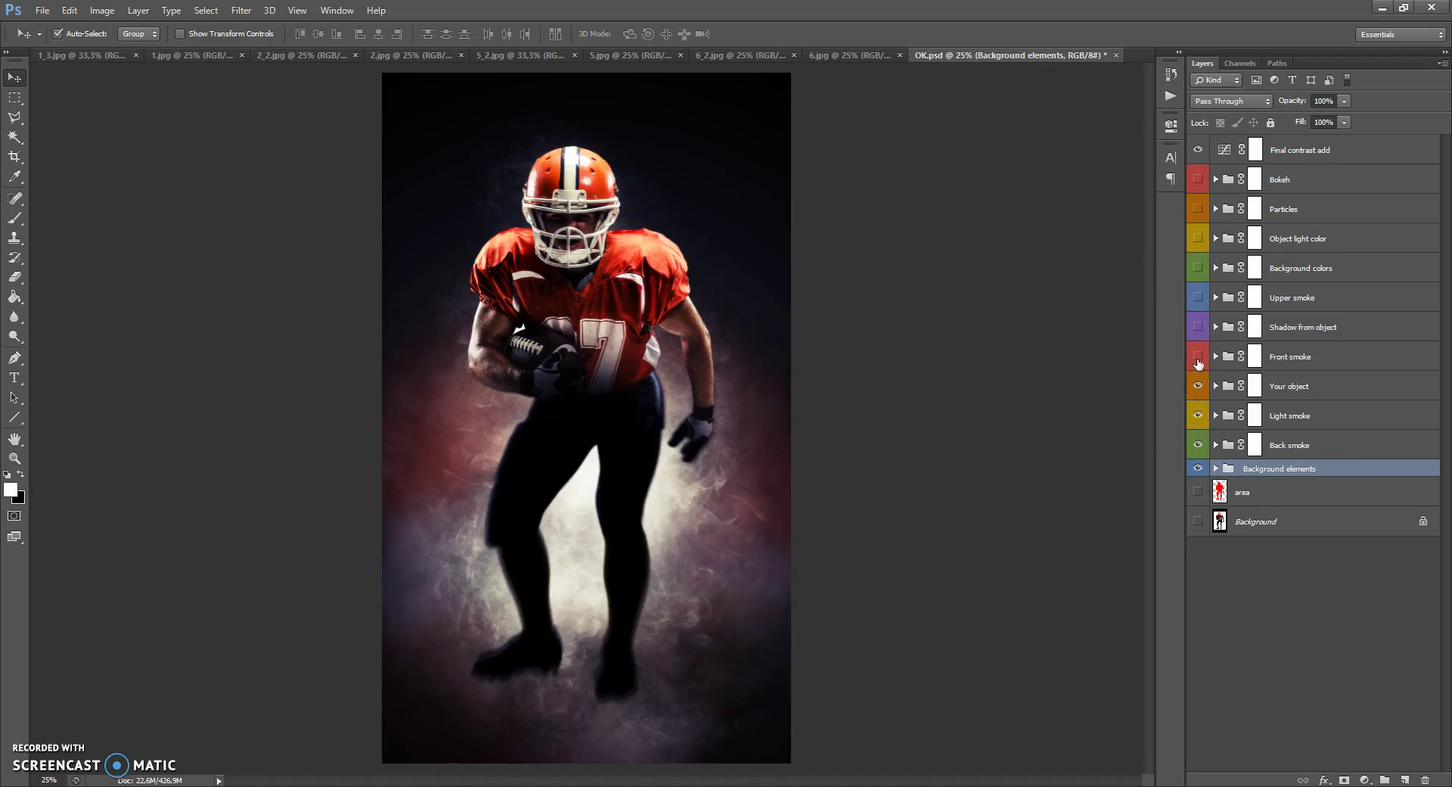
click(1199, 357)
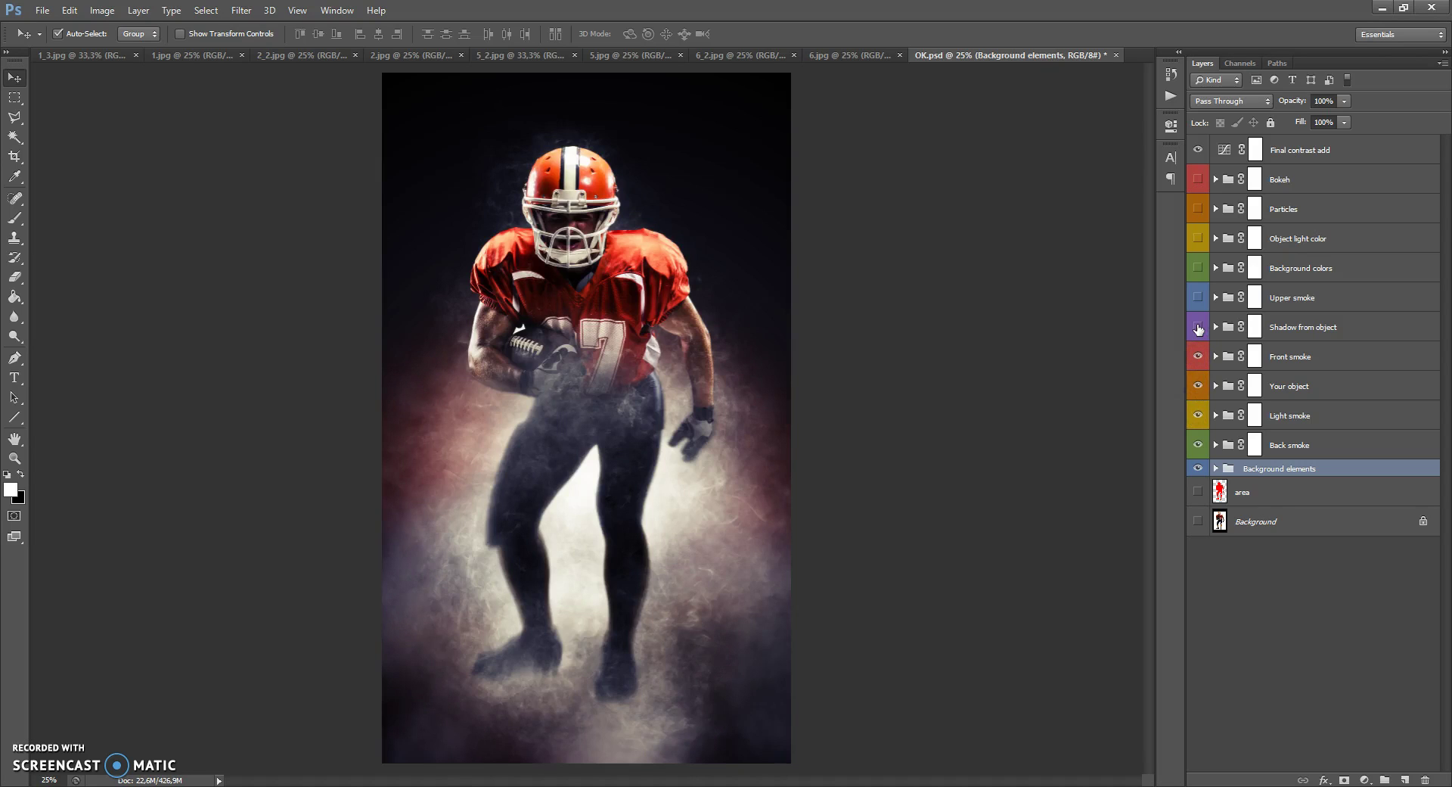
click(1198, 327)
click(1197, 297)
click(1198, 267)
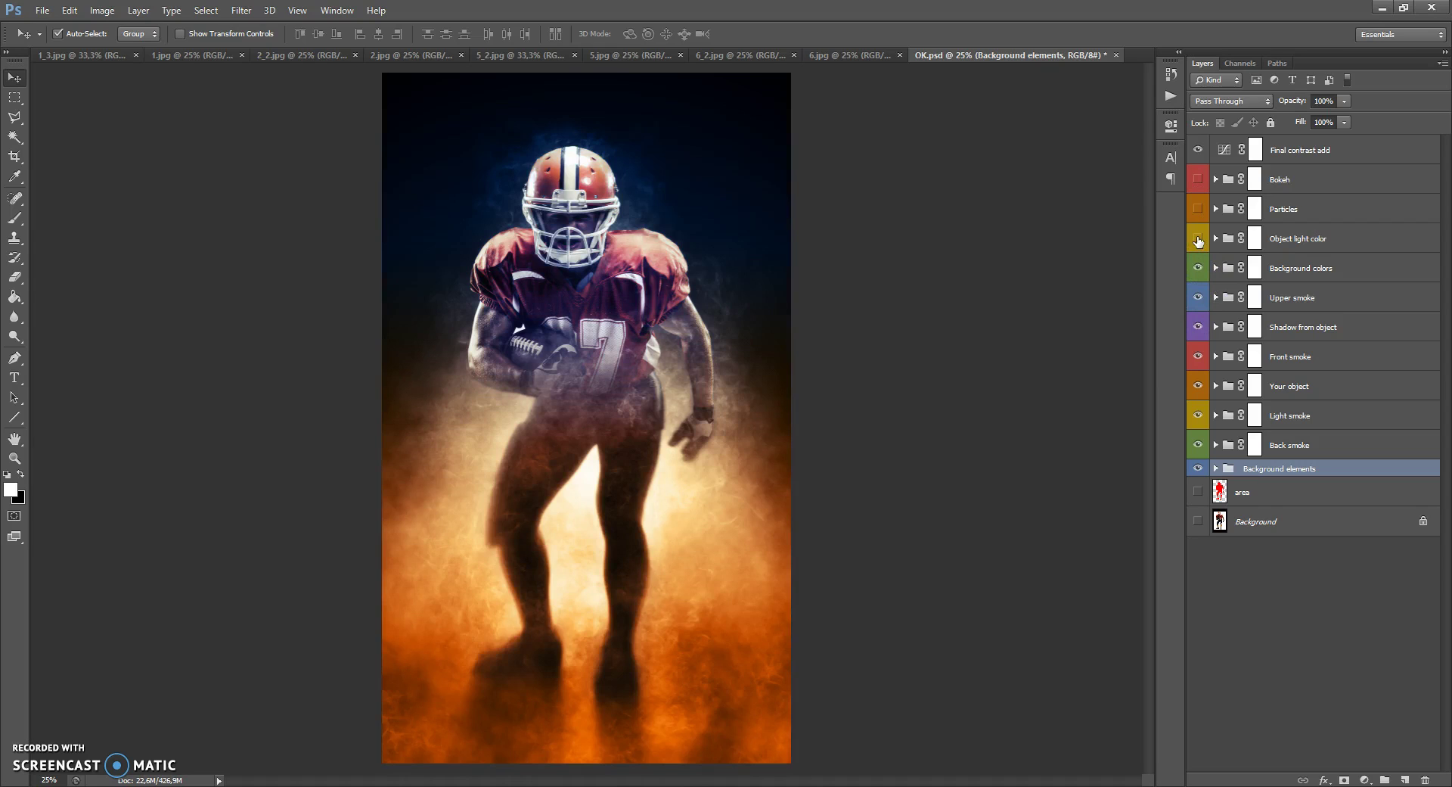
click(1198, 210)
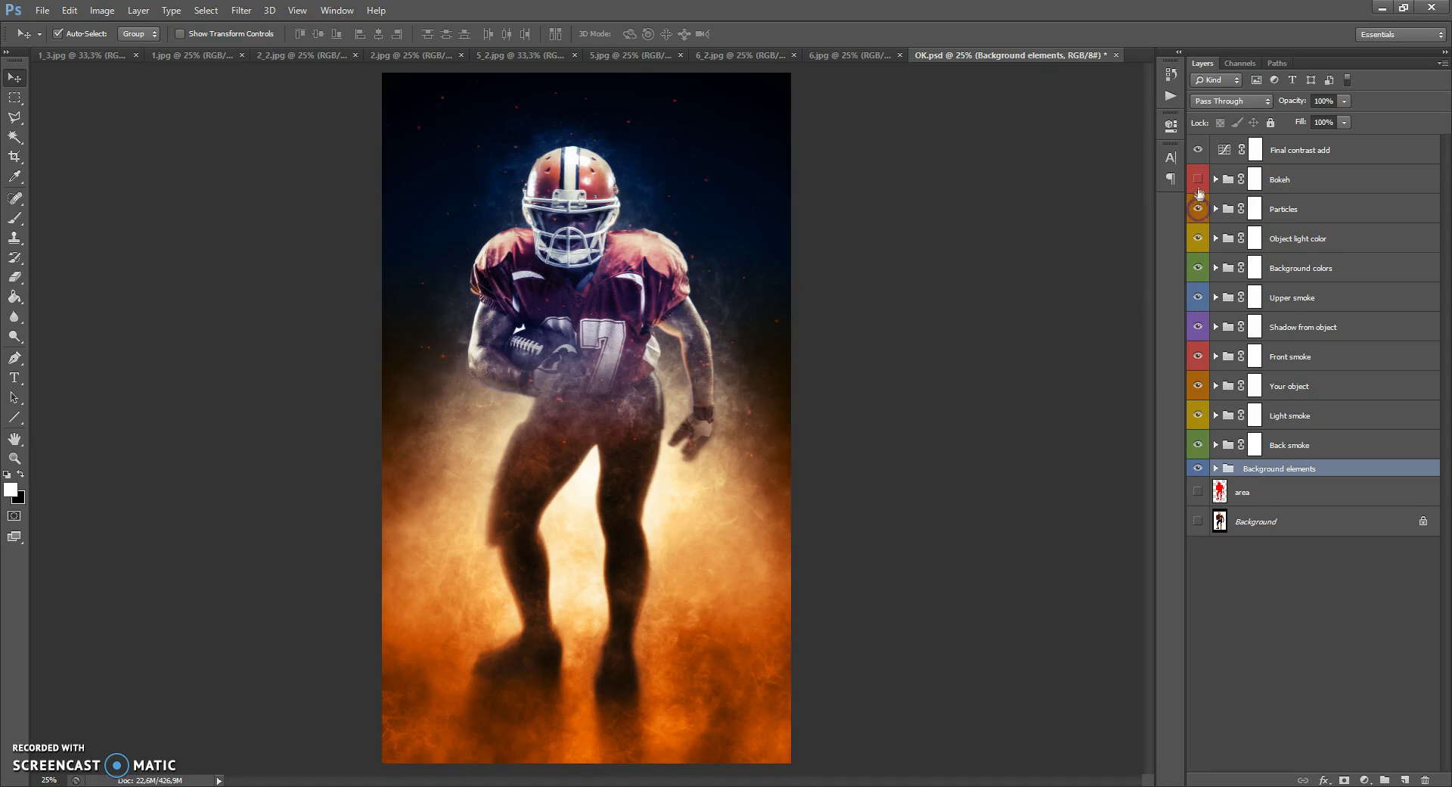
click(1198, 178)
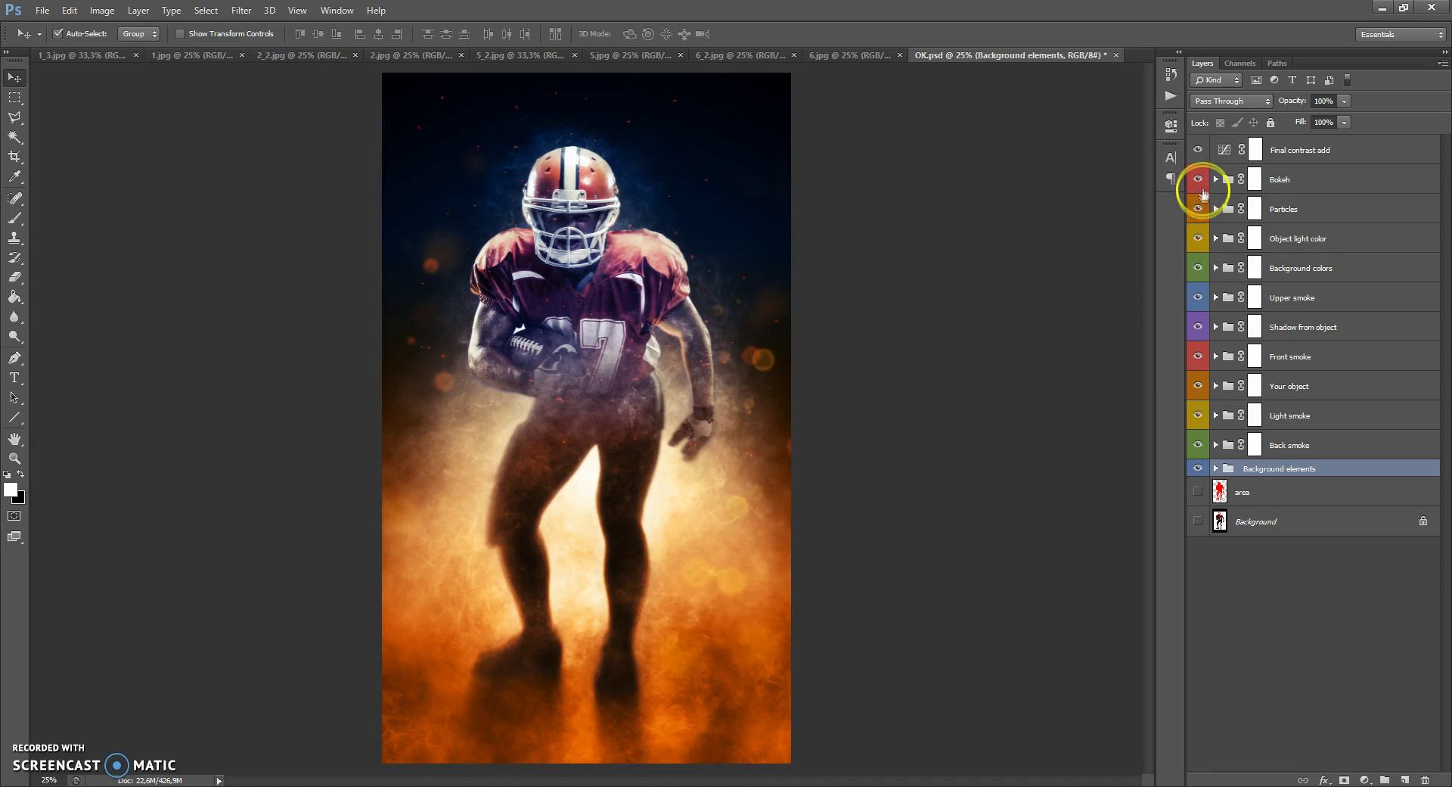
Expand the Background colors group and set the Background gradient color layer's 0% color stop to yellow-green bfe100.
click(1216, 268)
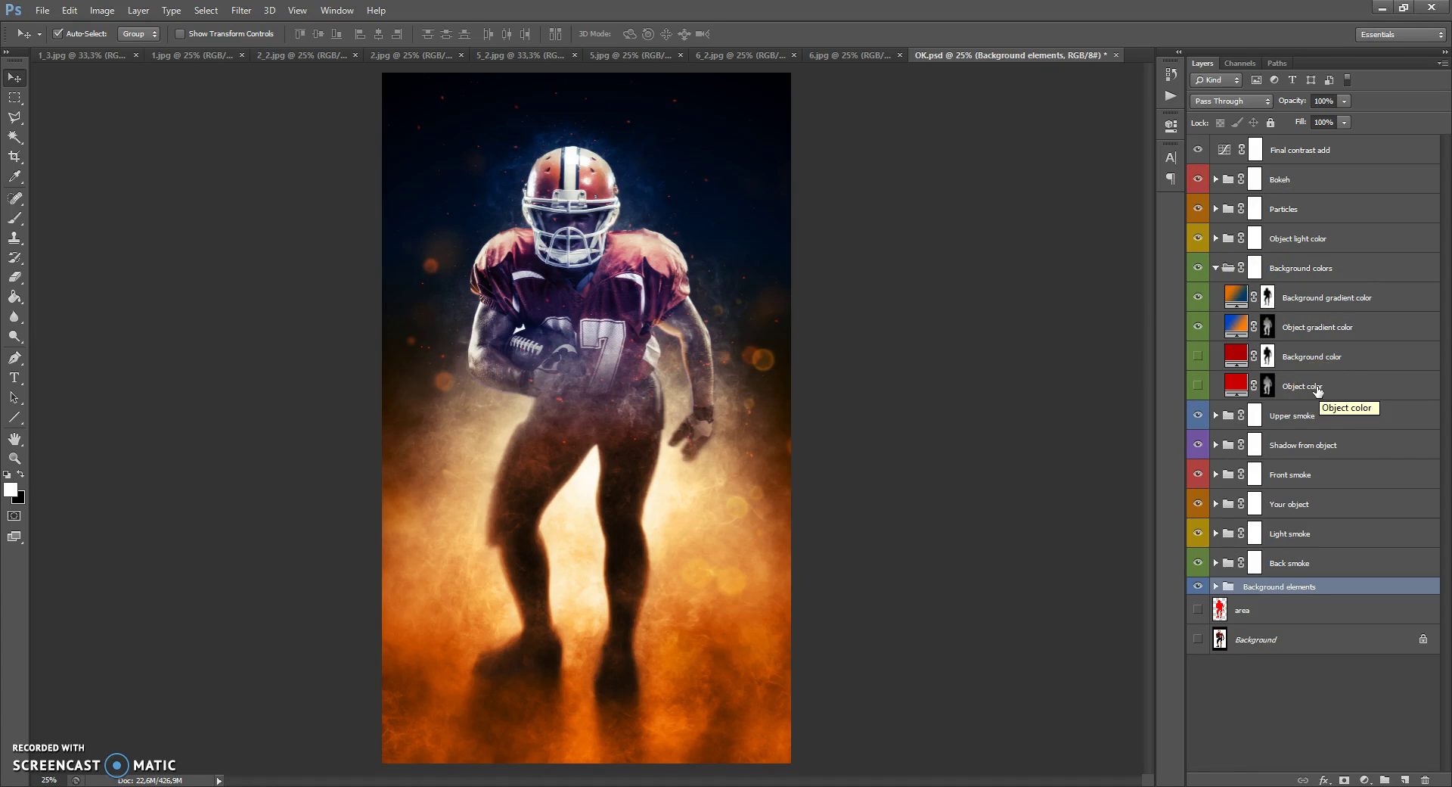
click(1238, 296)
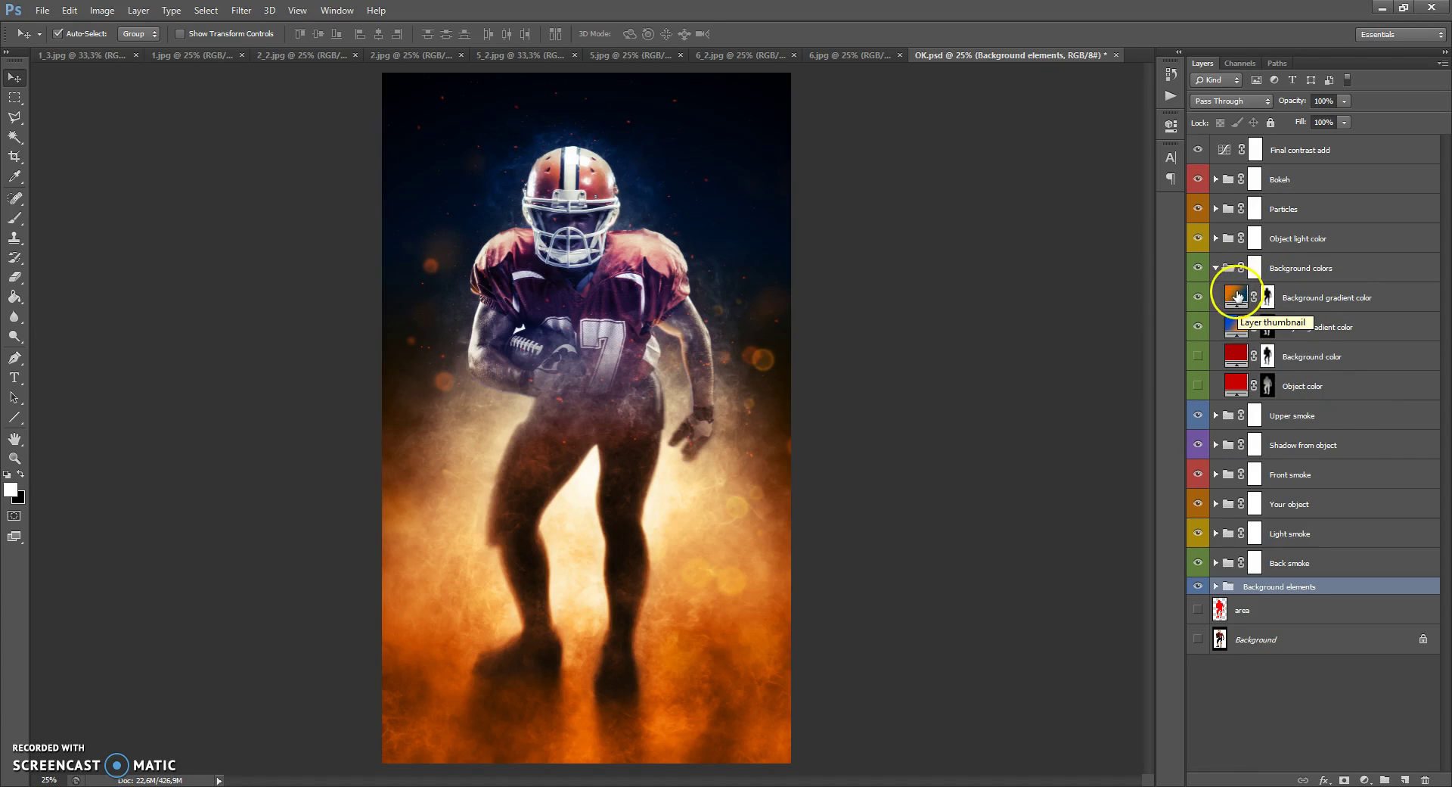
double_click(1238, 296)
click(921, 291)
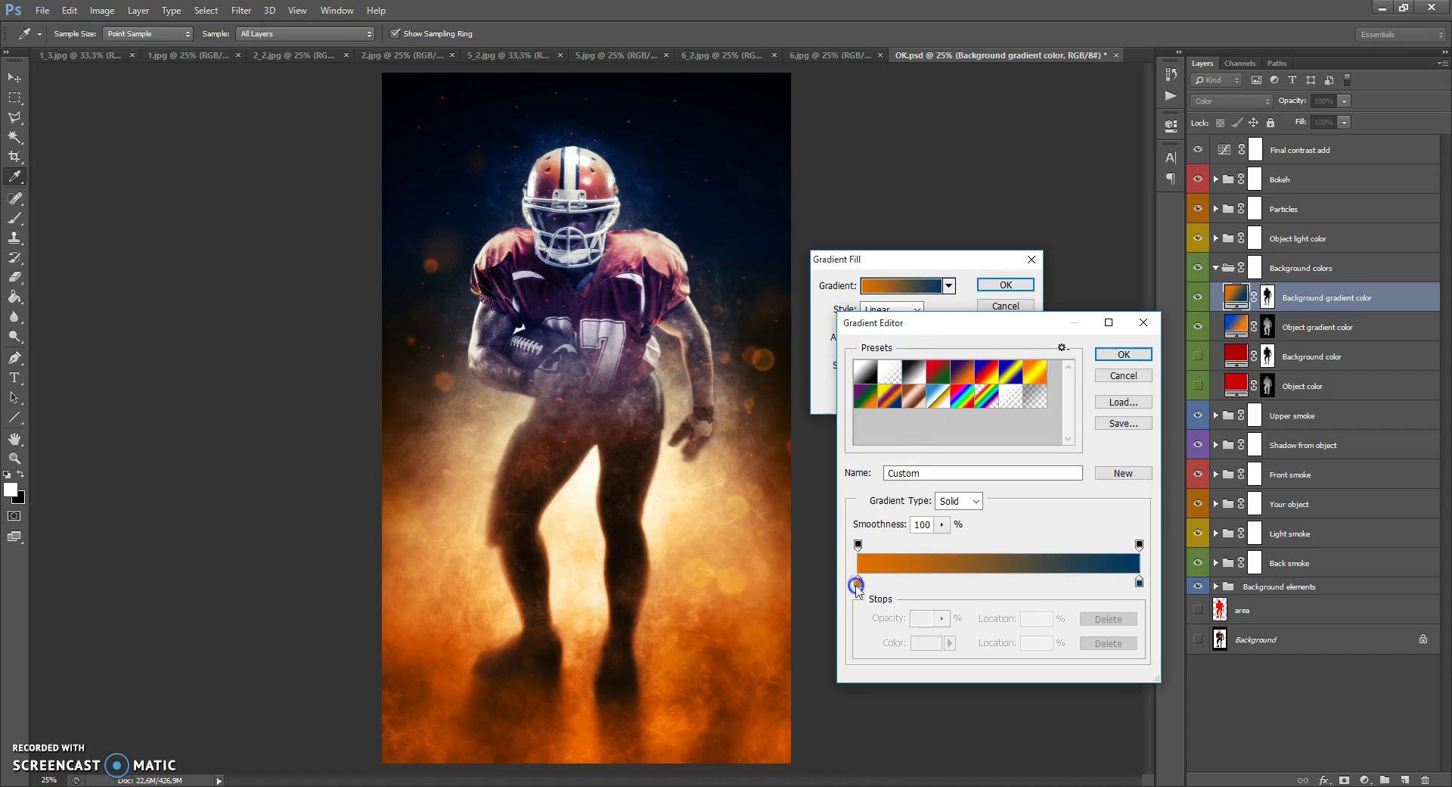
double_click(857, 585)
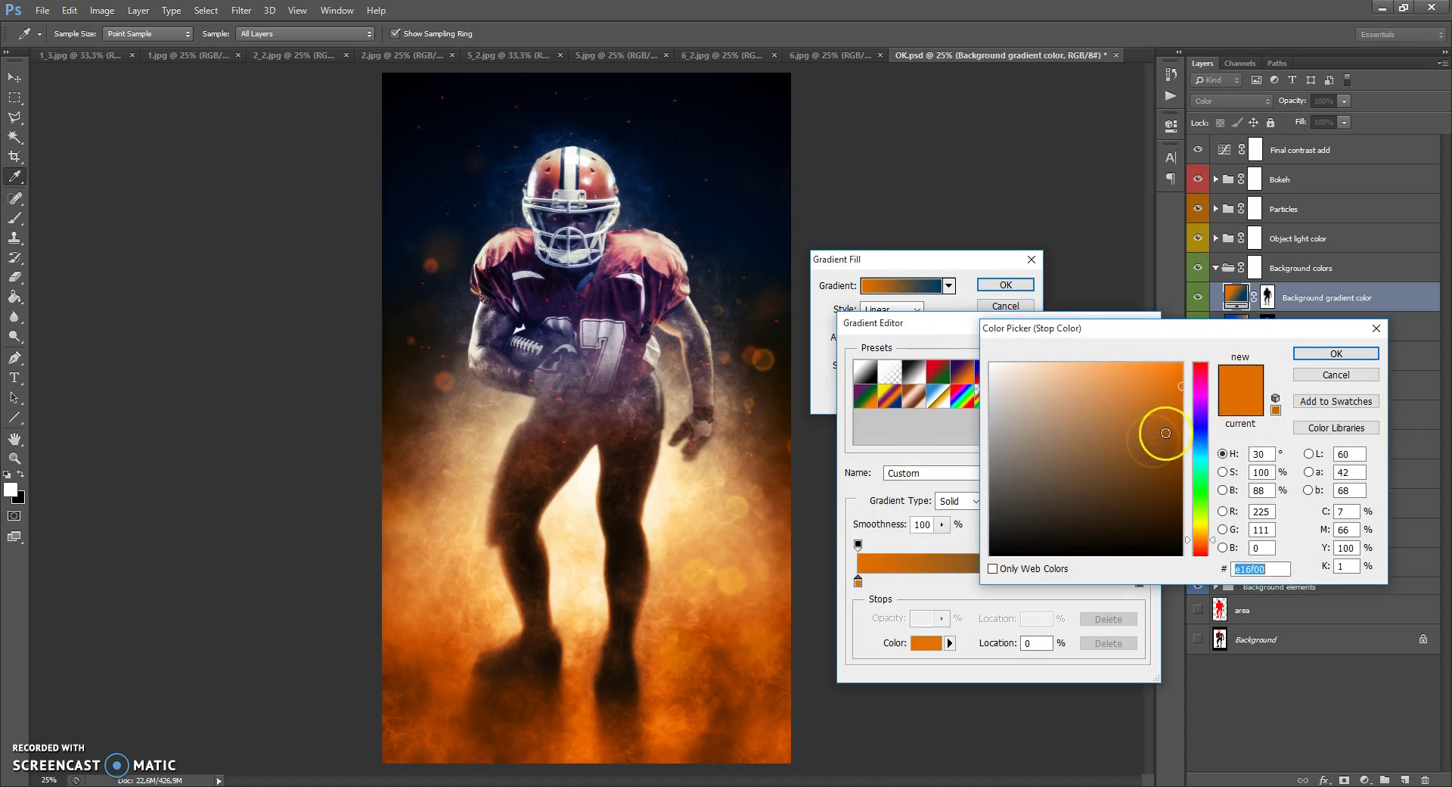
drag(1199, 416, 1201, 525)
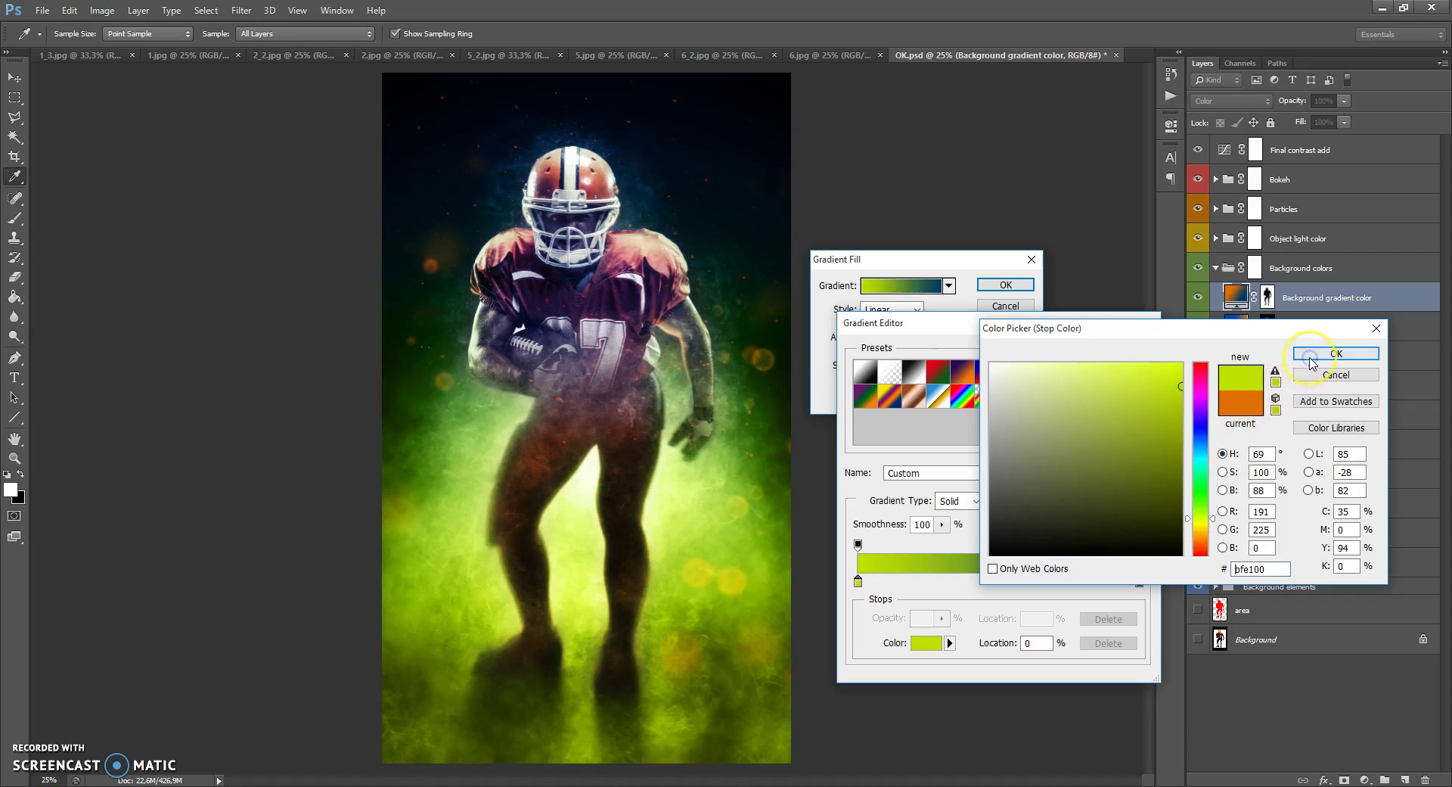
key(Return)
Set the background gradient's 100% color stop to dark red and apply the gradient fill.
double_click(1139, 581)
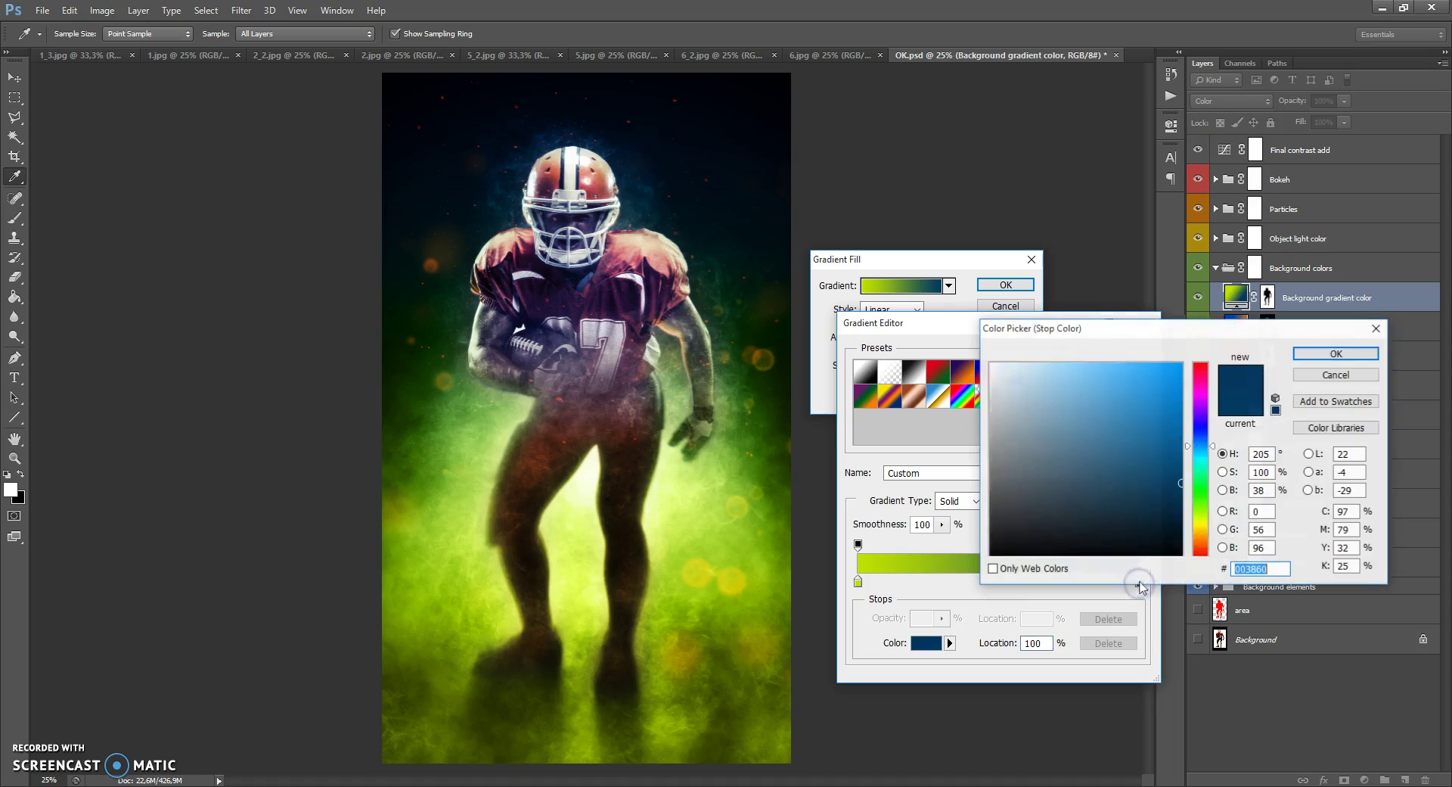
drag(1201, 534, 1201, 554)
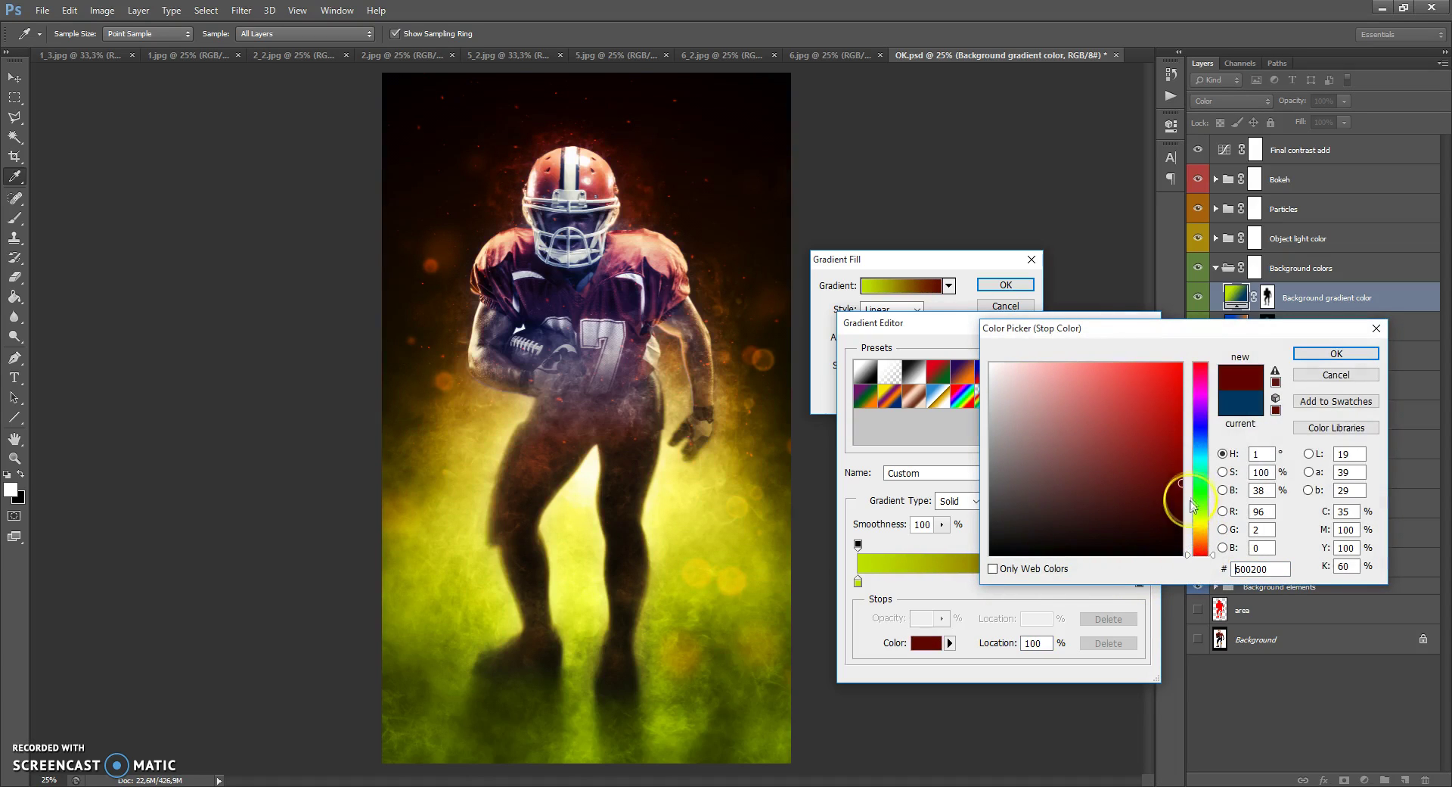
click(1197, 483)
drag(1199, 410, 1198, 560)
click(1337, 353)
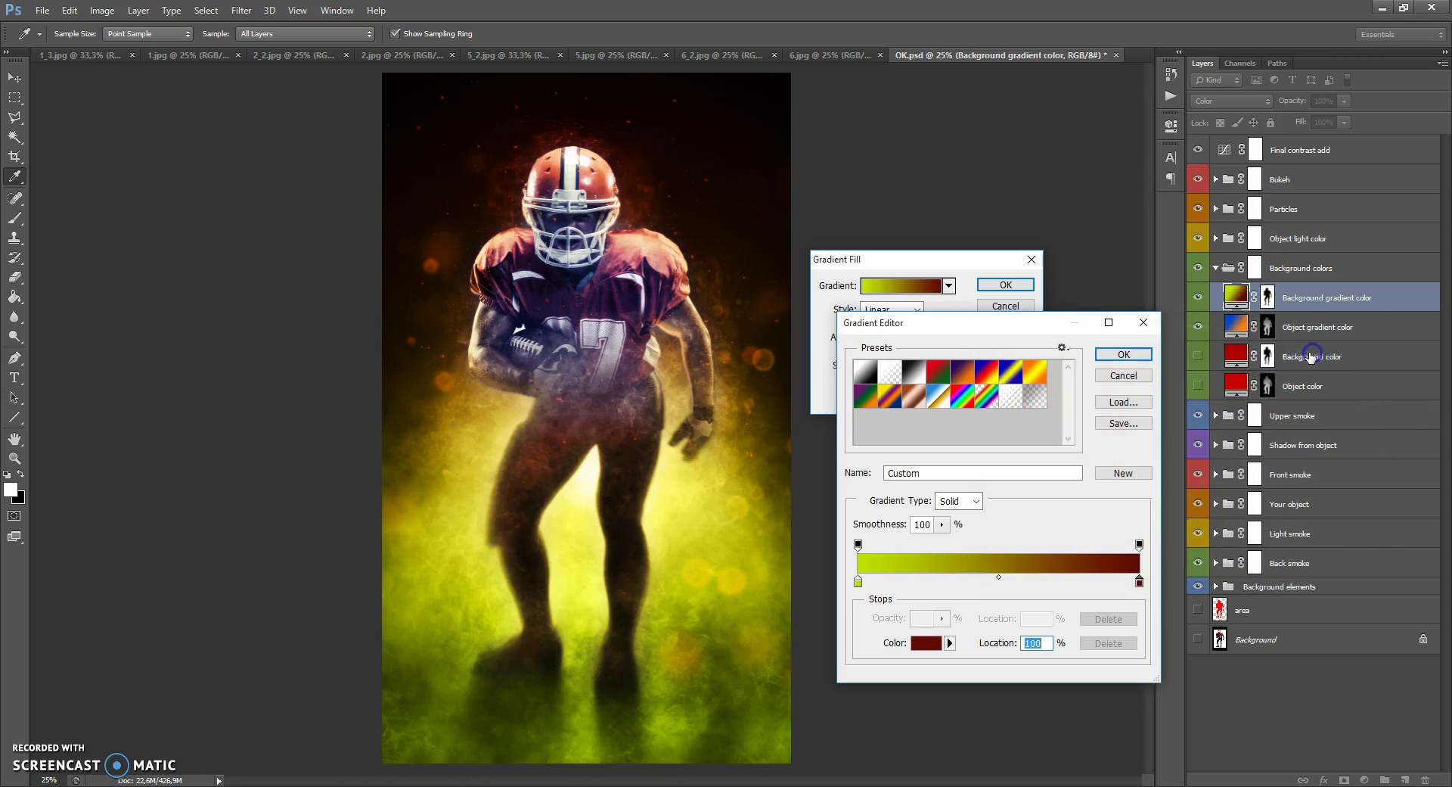
click(1124, 354)
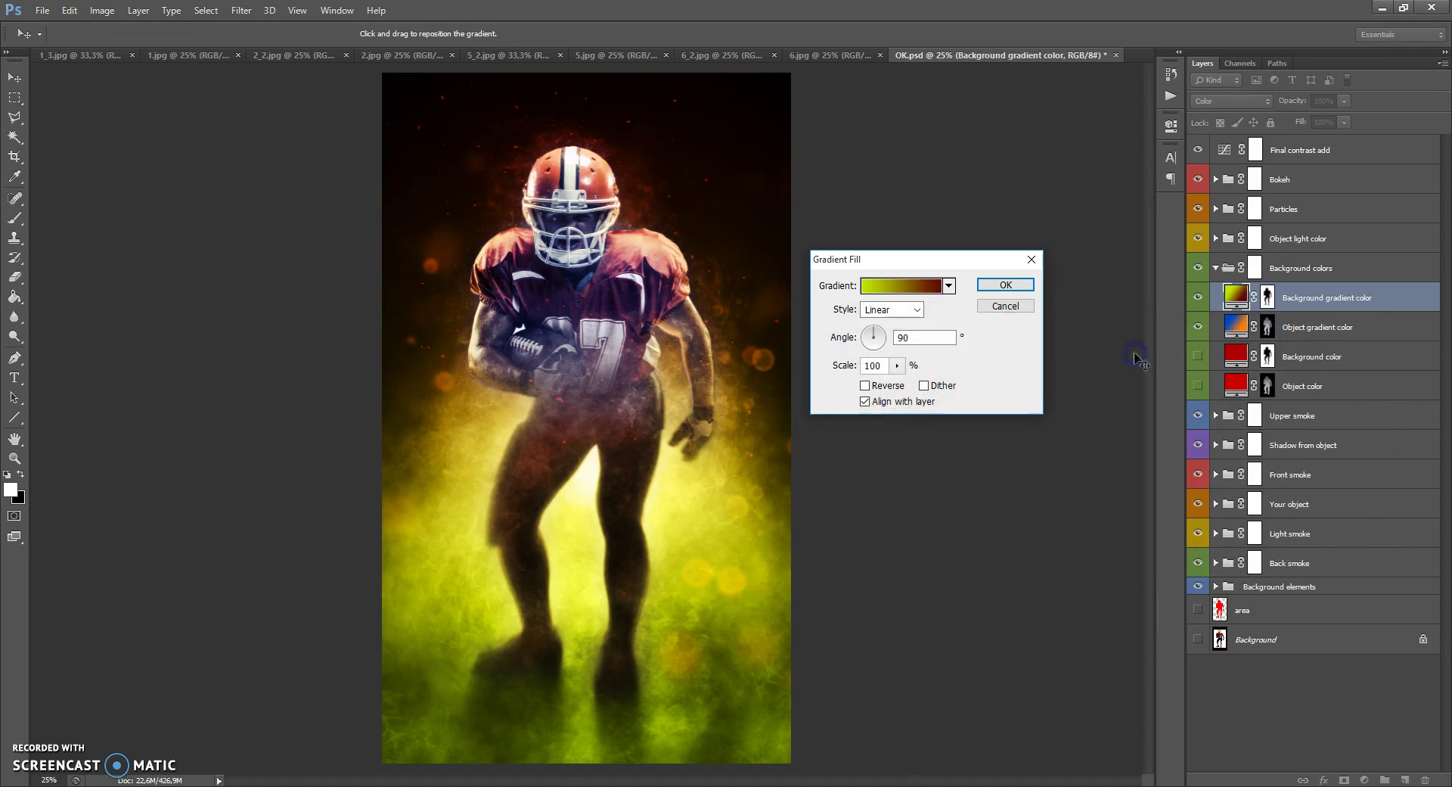
click(1006, 285)
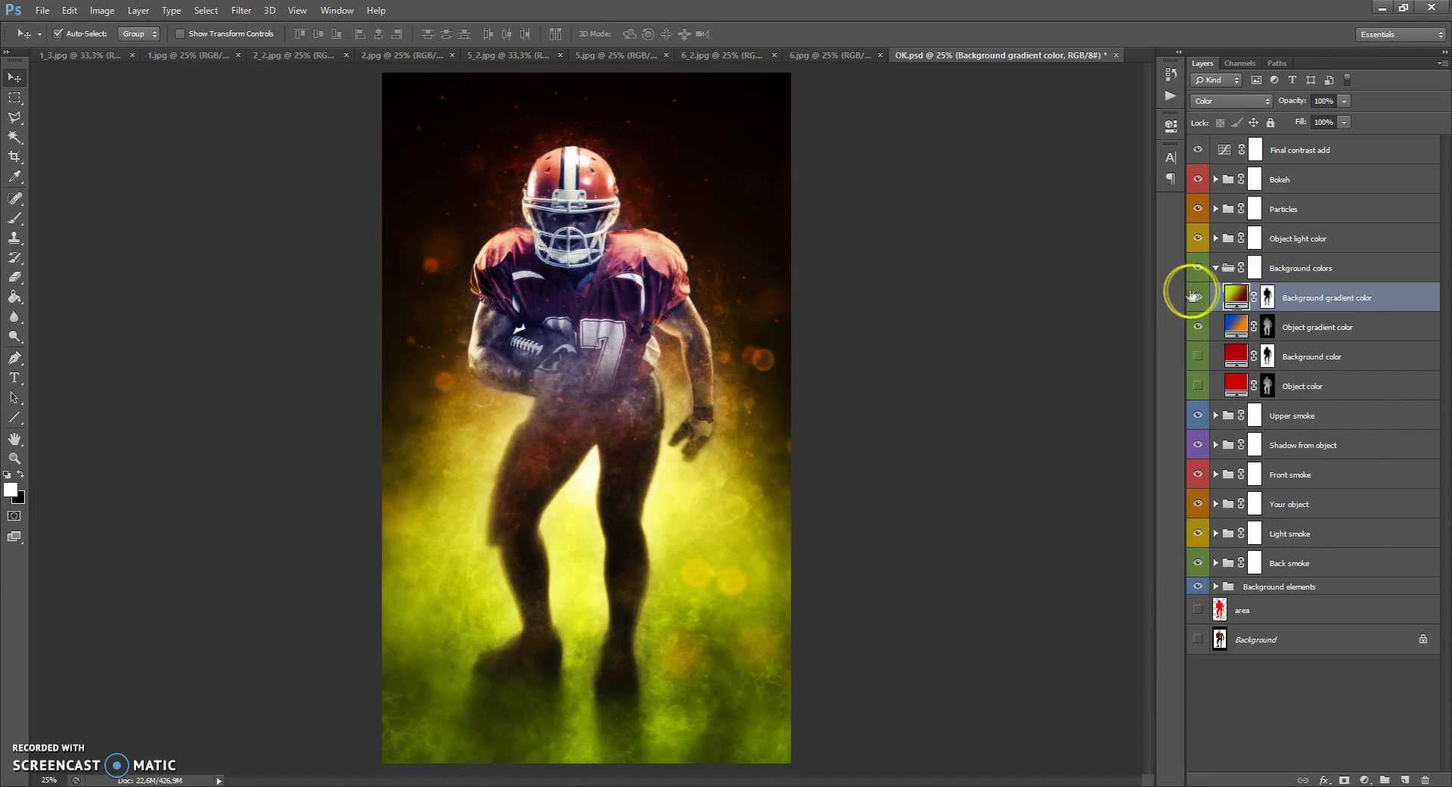
Reposition the background gradient on the canvas so the yellow-green extends higher behind the player.
double_click(1236, 295)
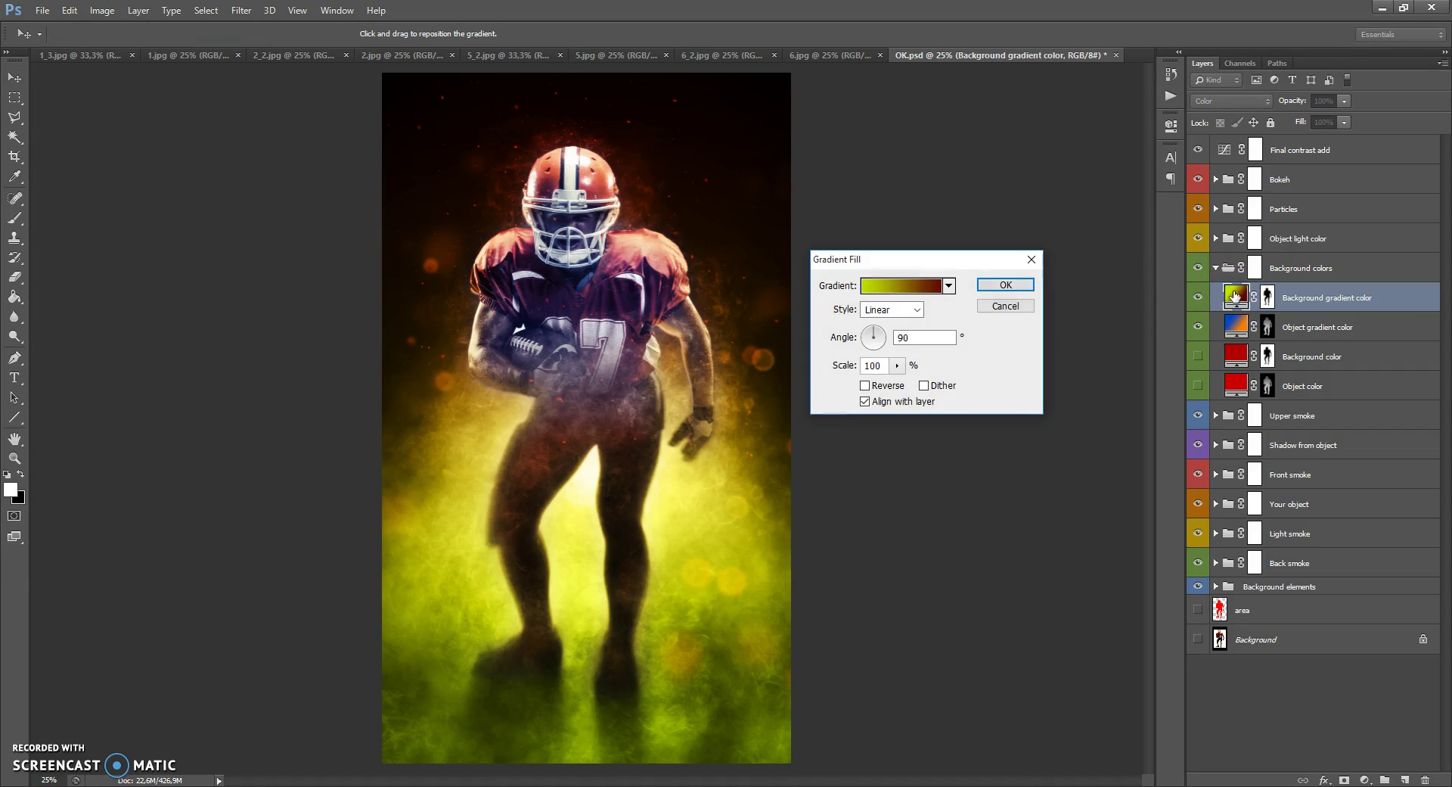
drag(752, 306, 601, 347)
drag(609, 573, 612, 601)
drag(615, 552, 586, 580)
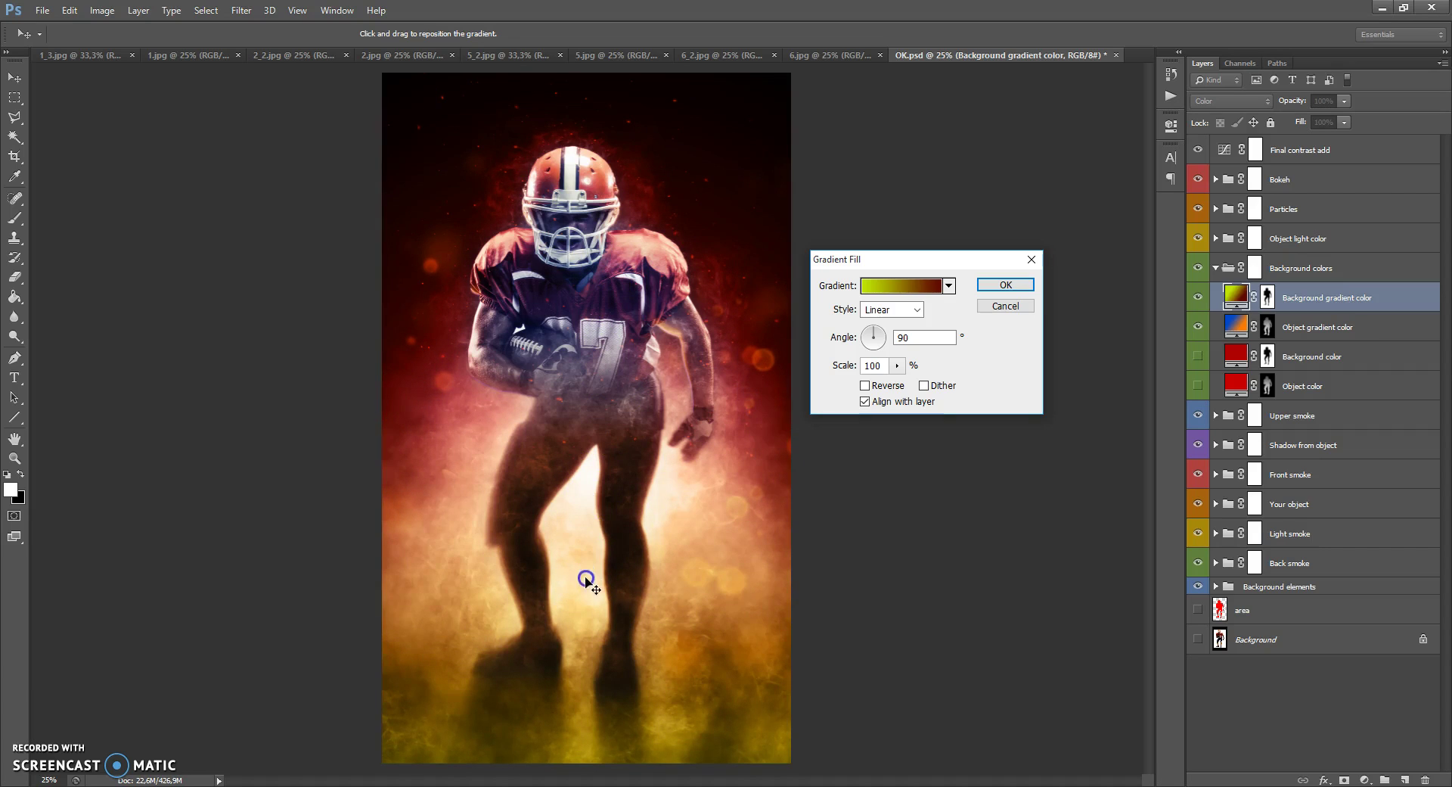
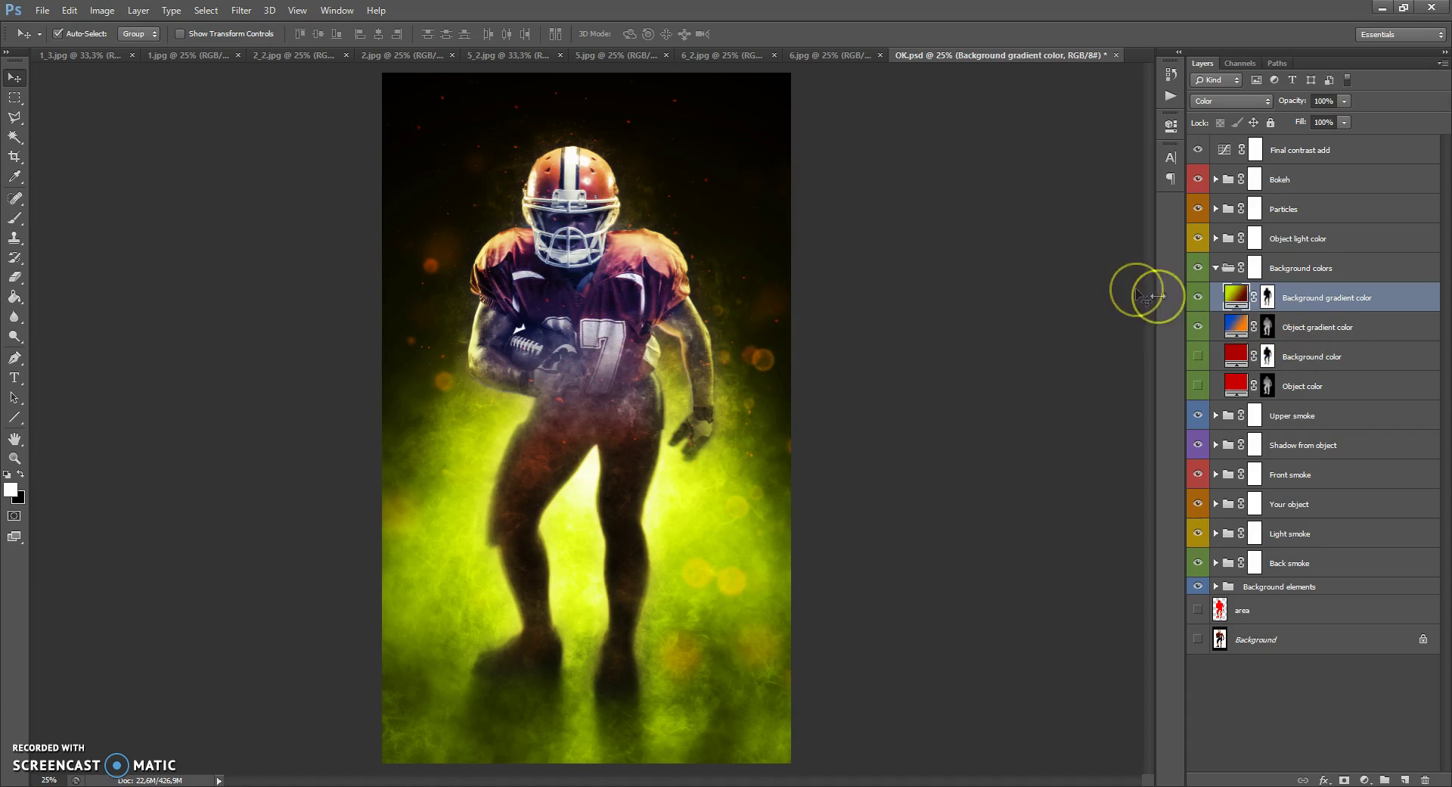
Set the Object gradient color layer's 0% color stop to dark orange c85500.
click(1235, 325)
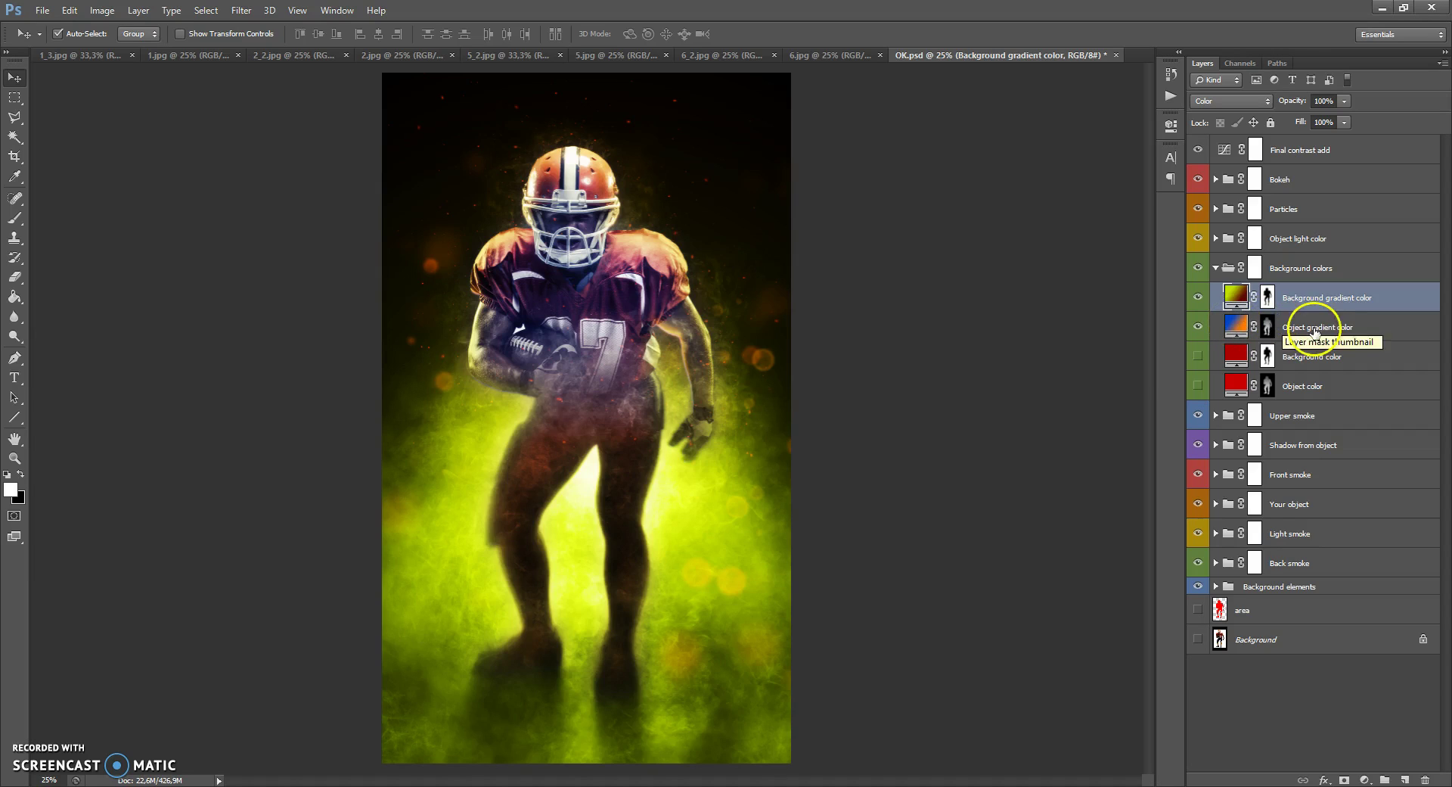
double_click(1235, 325)
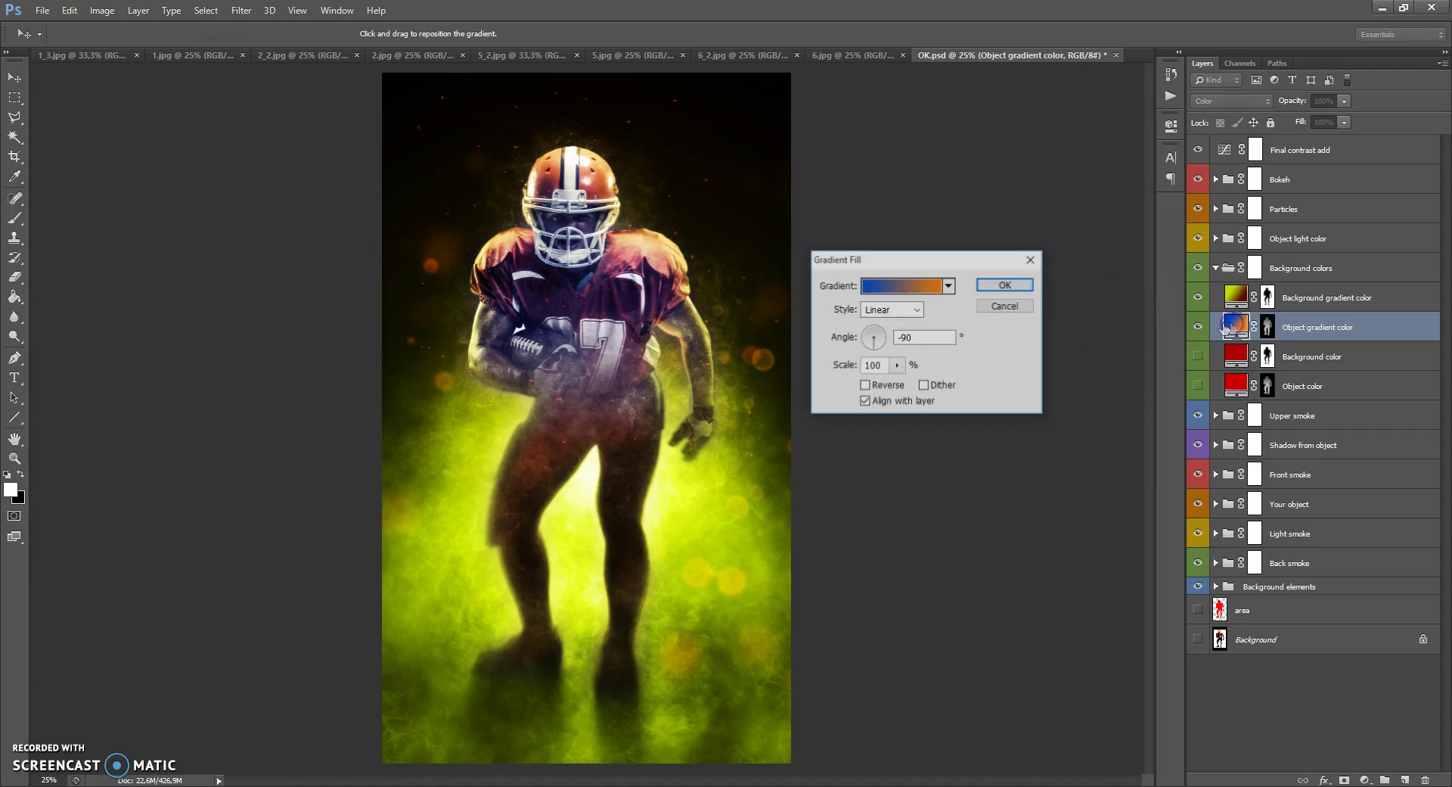
click(898, 291)
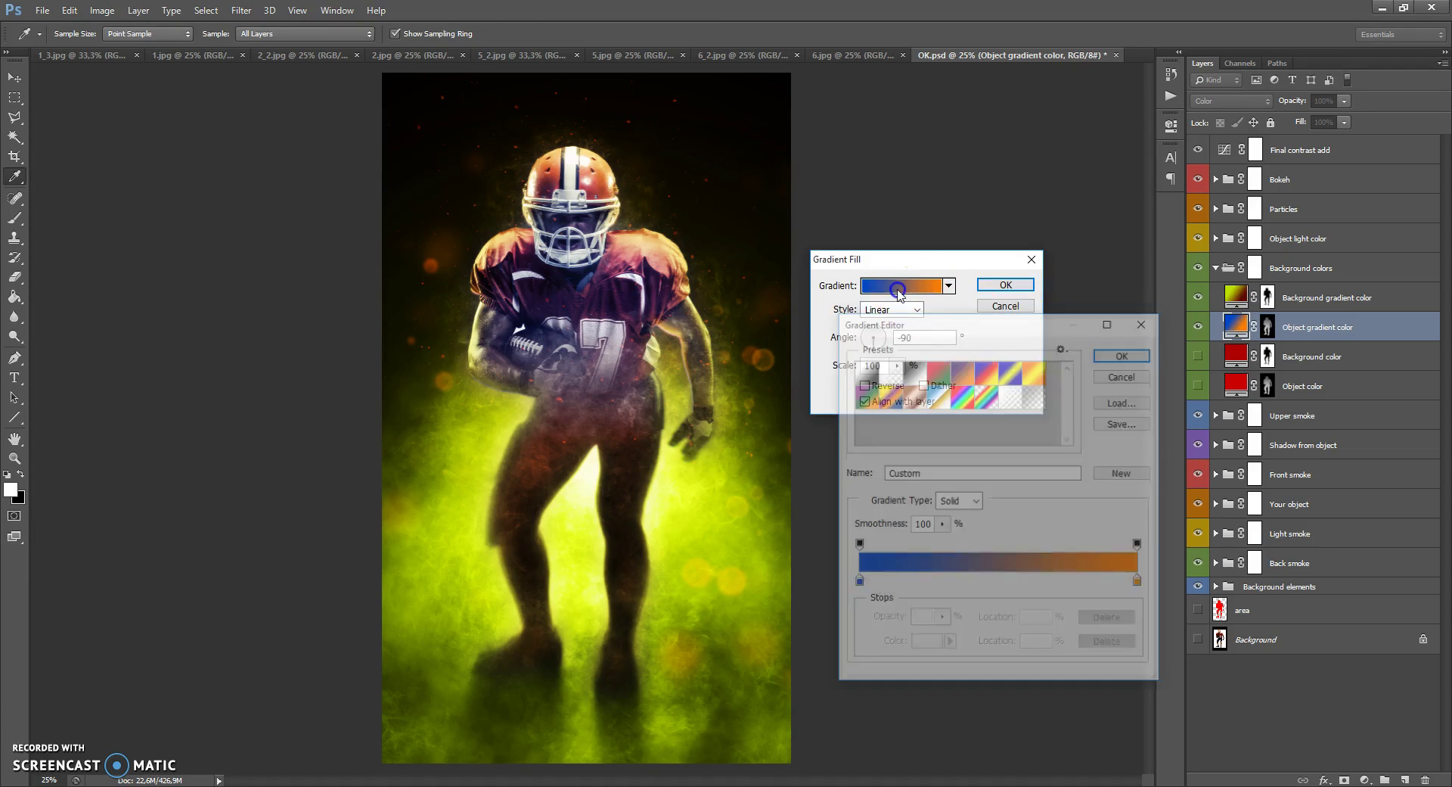
drag(925, 329, 906, 329)
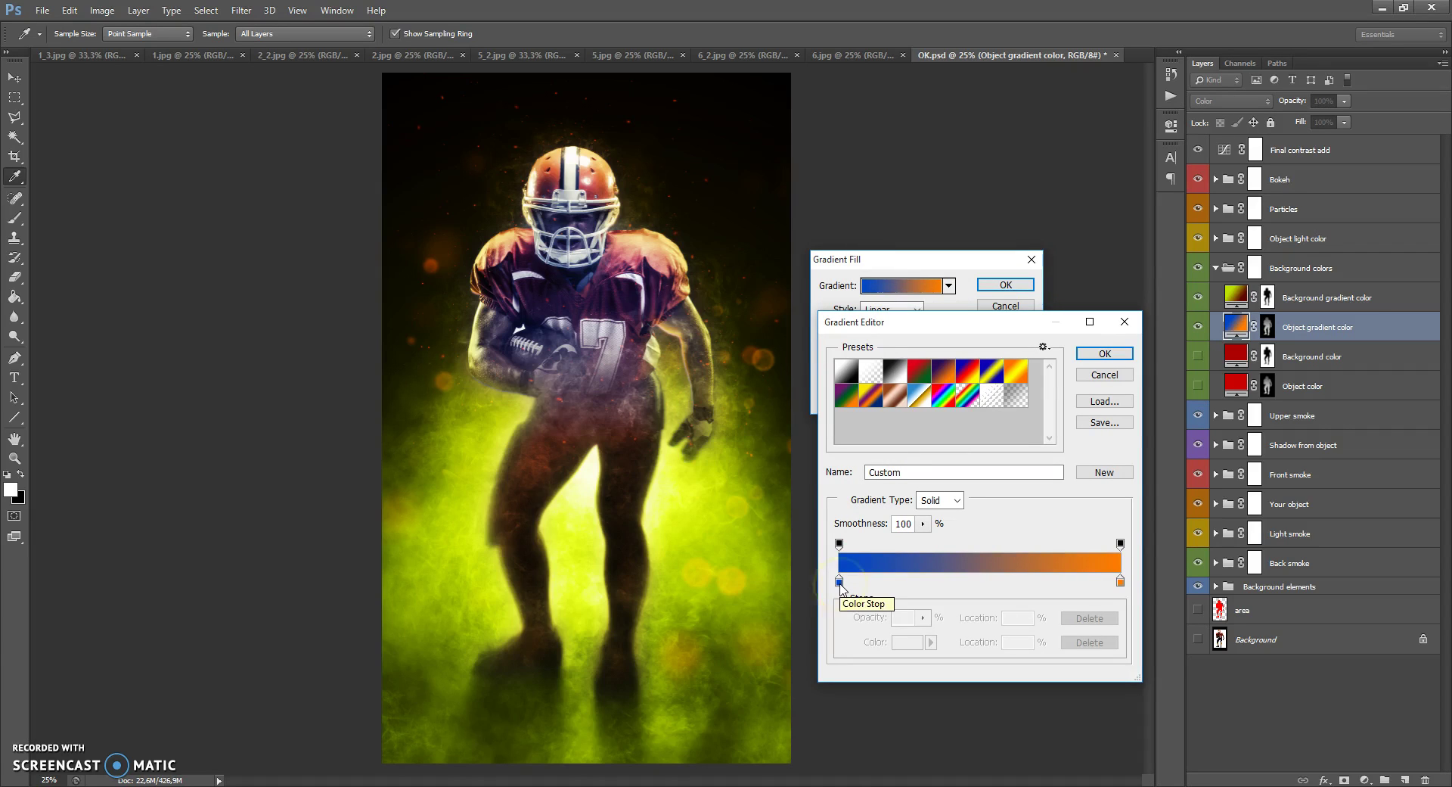
click(840, 580)
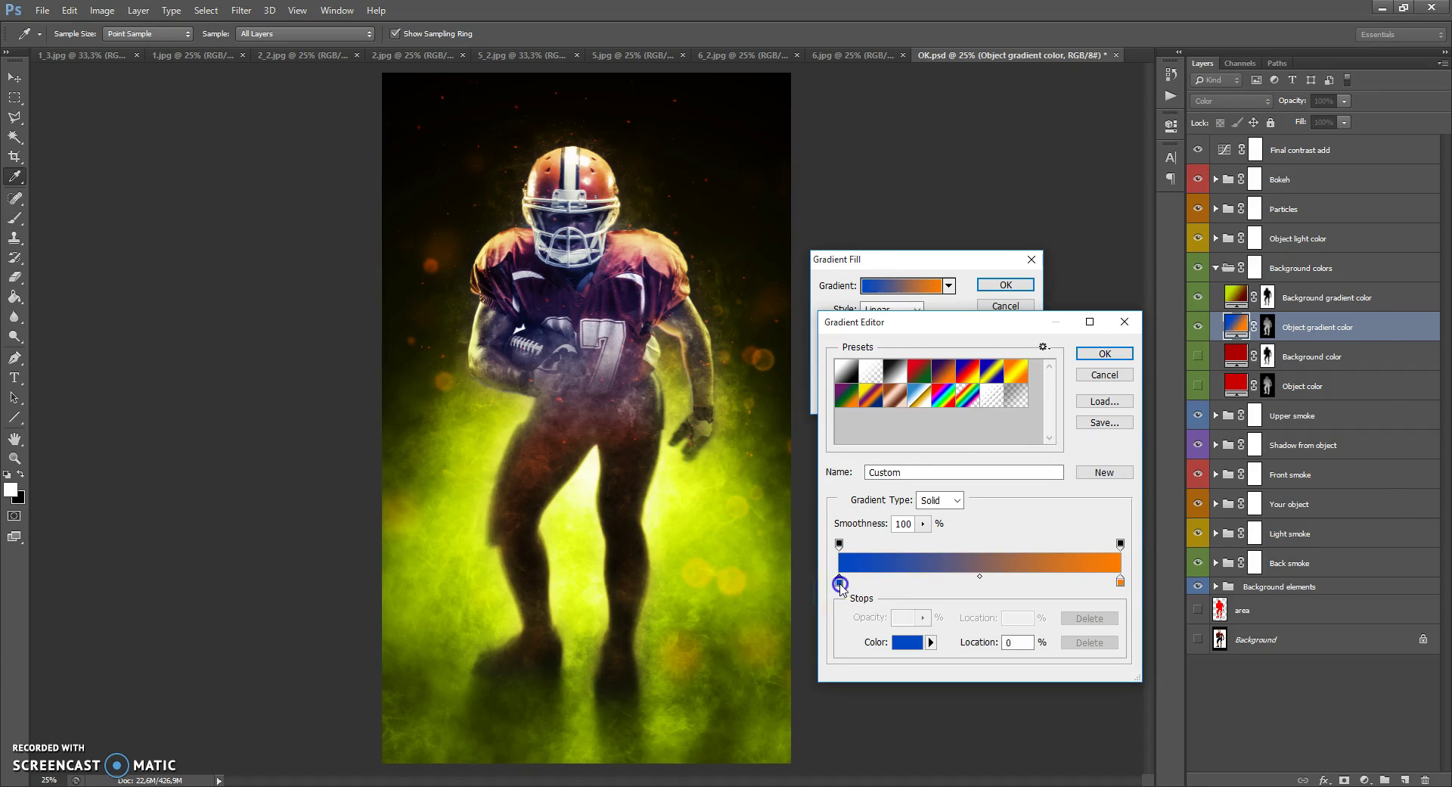
double_click(840, 581)
drag(1196, 469, 1204, 544)
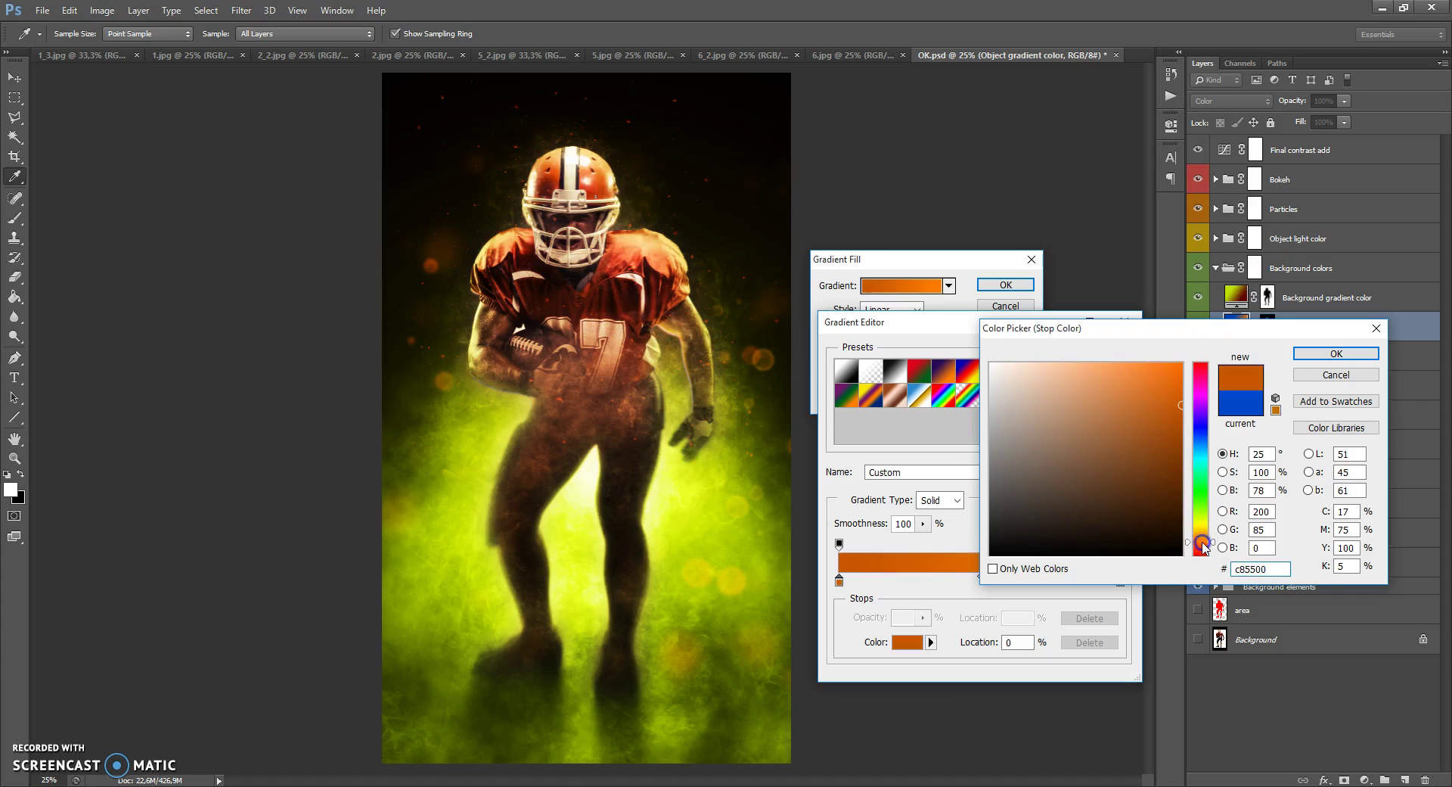
click(1301, 365)
Set the object gradient's 100% color stop to bright green 8aff00 and apply the gradient fill.
double_click(1128, 581)
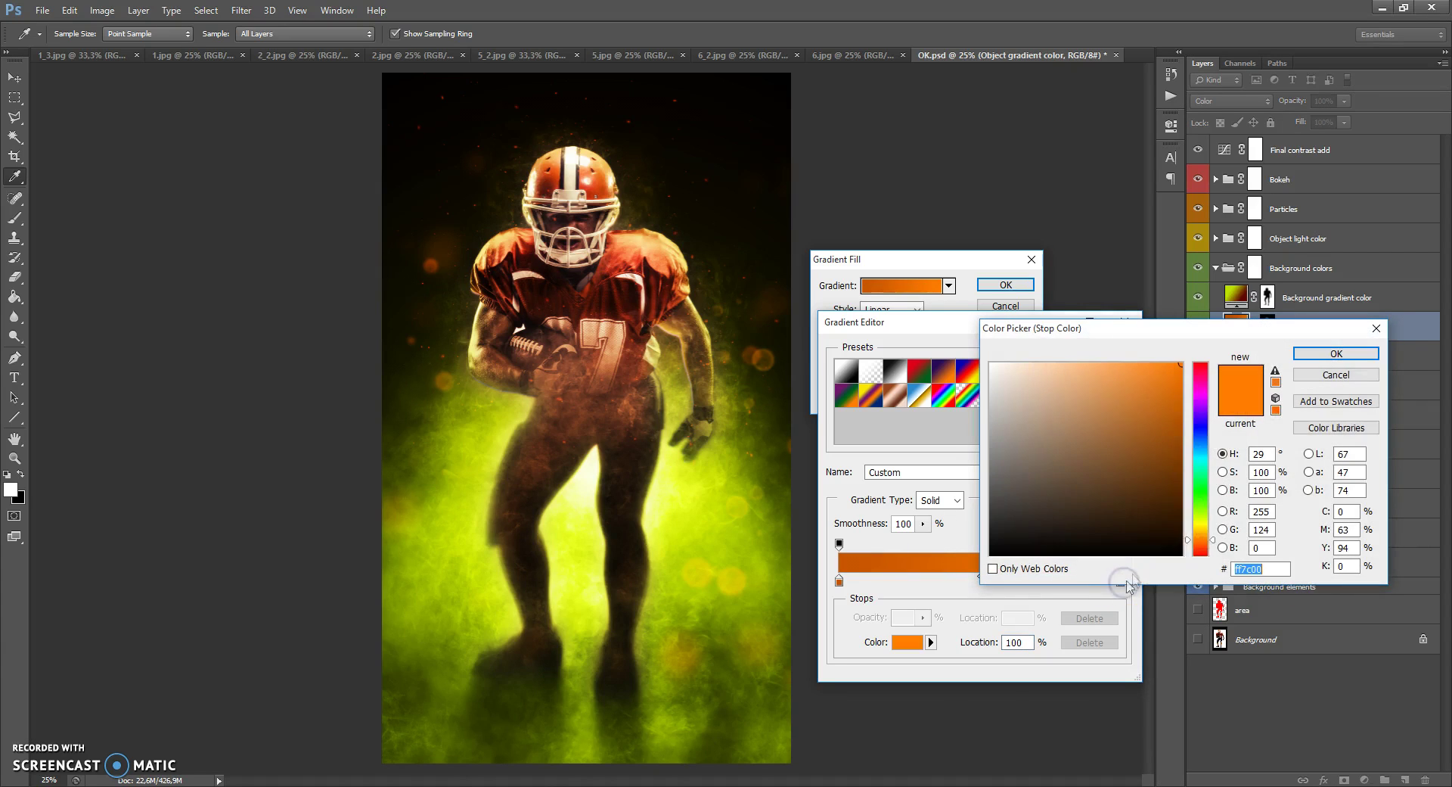
drag(1195, 510, 1196, 463)
mouse_move(1205, 519)
mouse_down()
mouse_move(1204, 497)
mouse_move(1204, 514)
mouse_up()
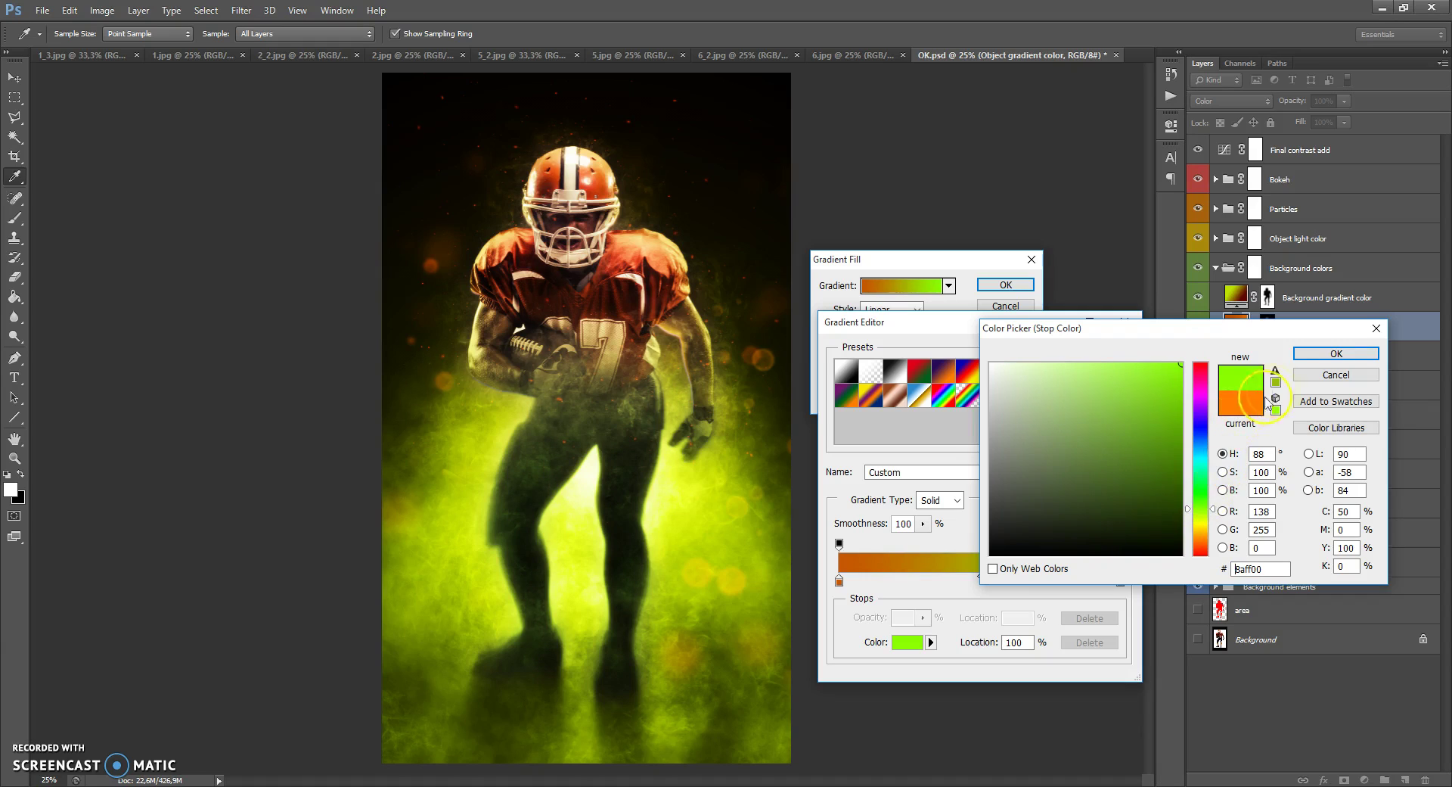
click(1316, 353)
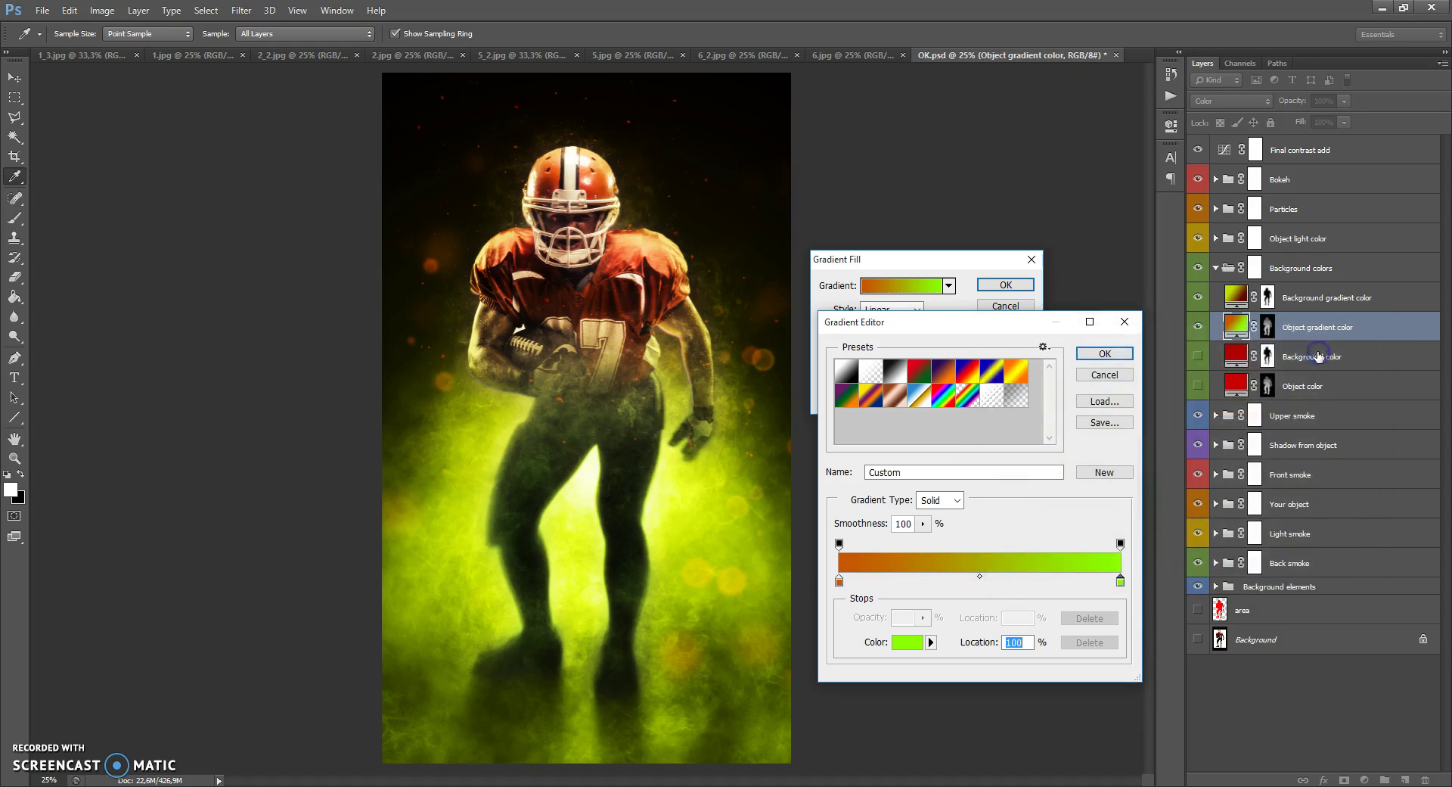
click(1105, 354)
click(1006, 285)
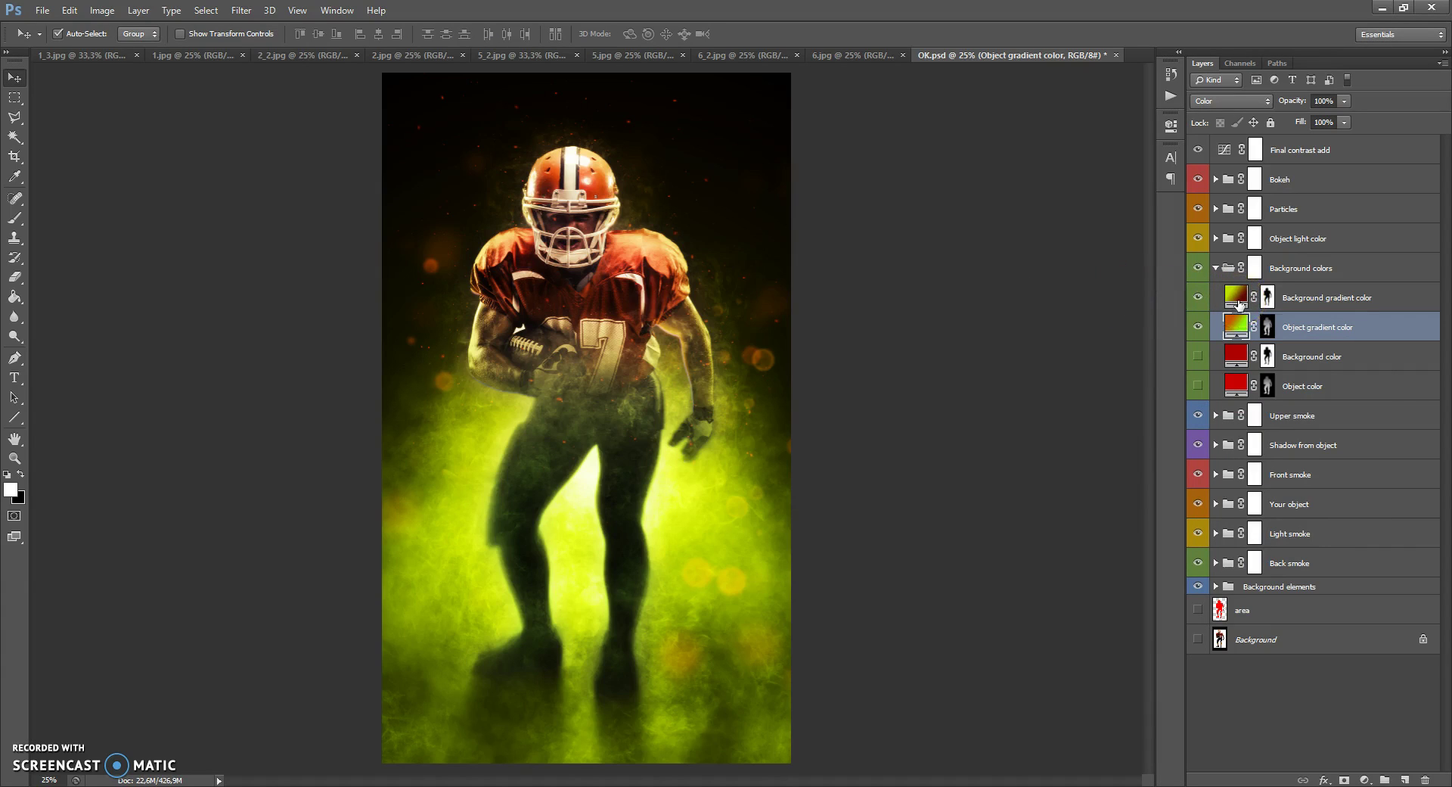
Hide both gradient color layers, show the Background color layer, and set its solid fill to teal 008fae.
click(1195, 325)
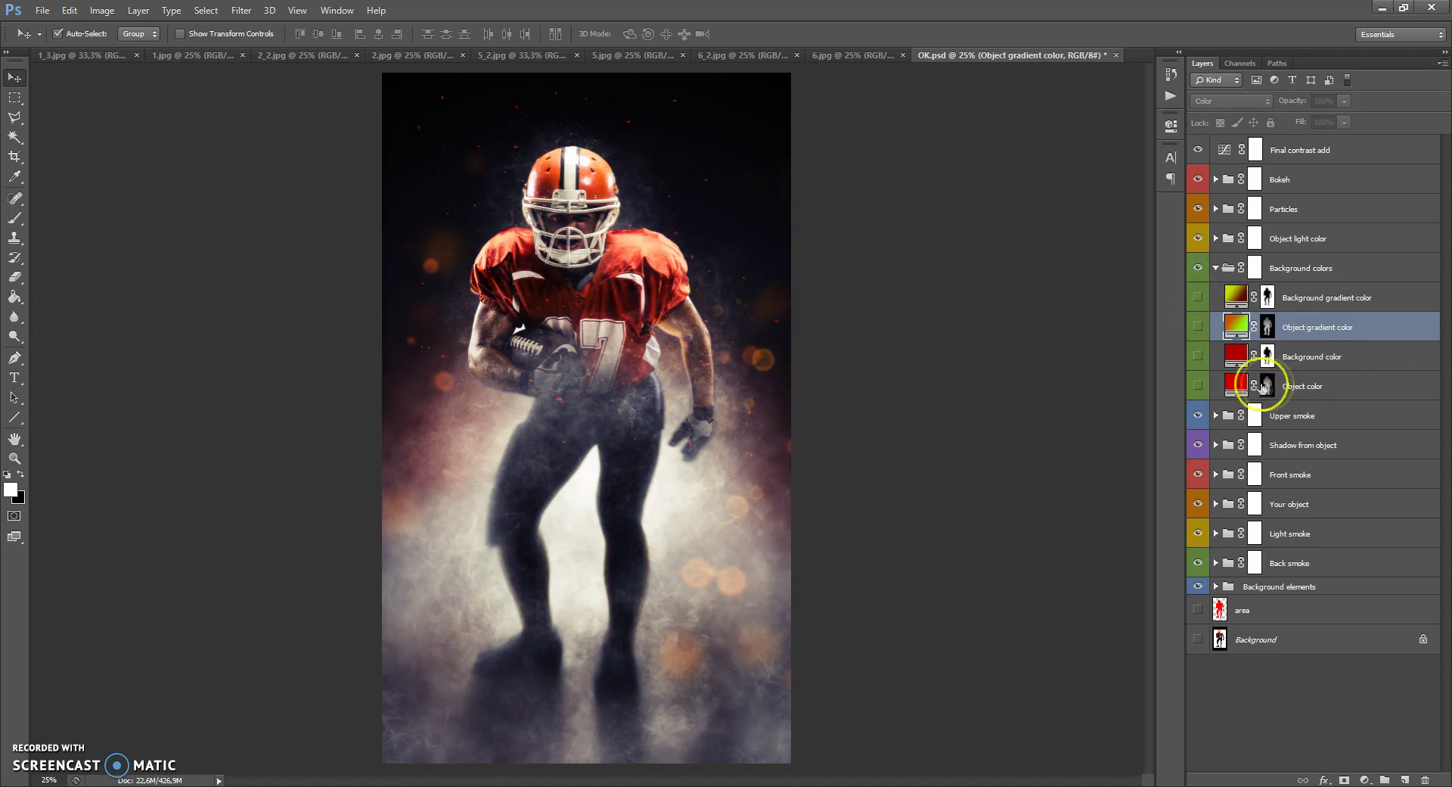
click(1198, 356)
click(1316, 357)
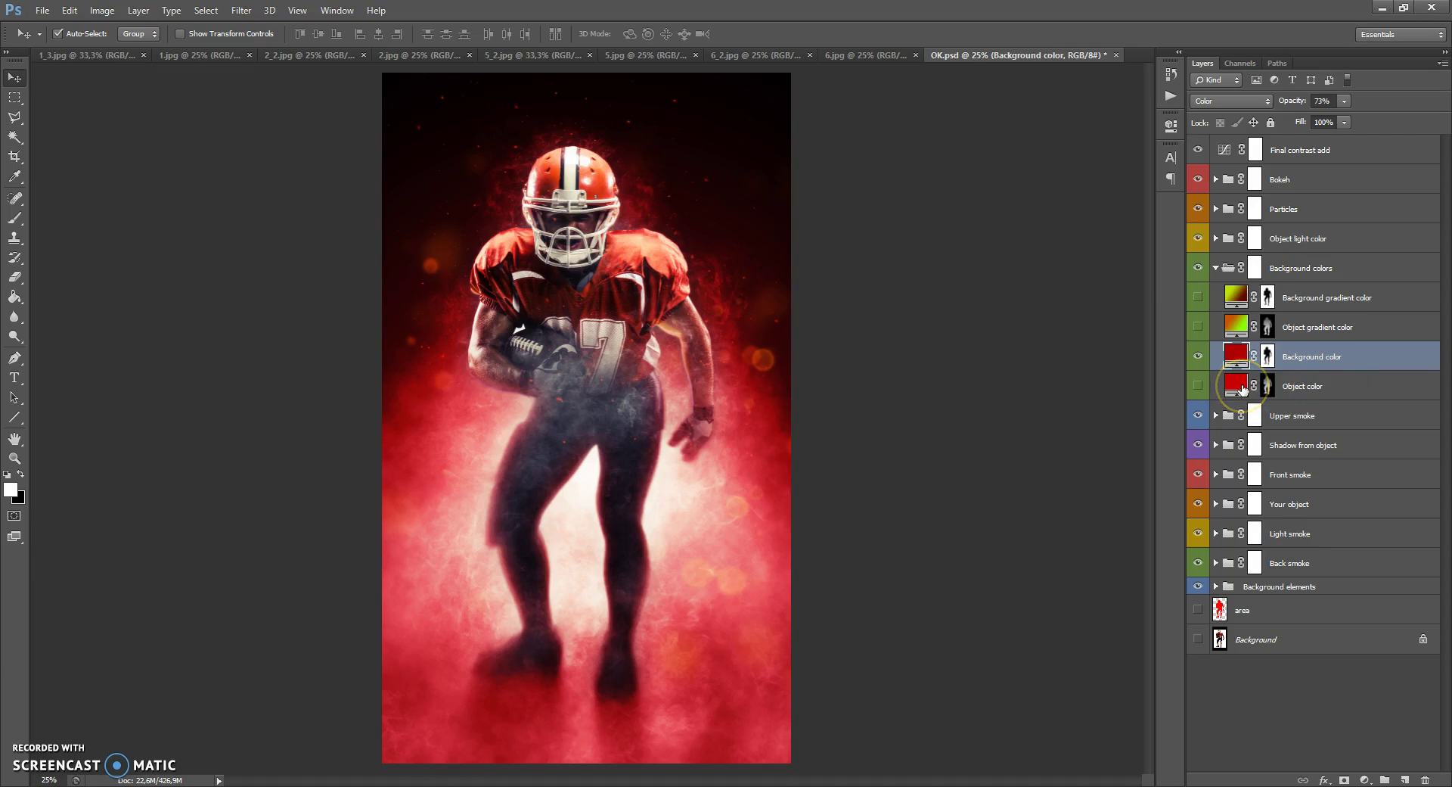
double_click(1236, 359)
mouse_move(1202, 445)
mouse_down()
mouse_move(1202, 541)
mouse_move(1198, 431)
mouse_move(1193, 461)
mouse_up()
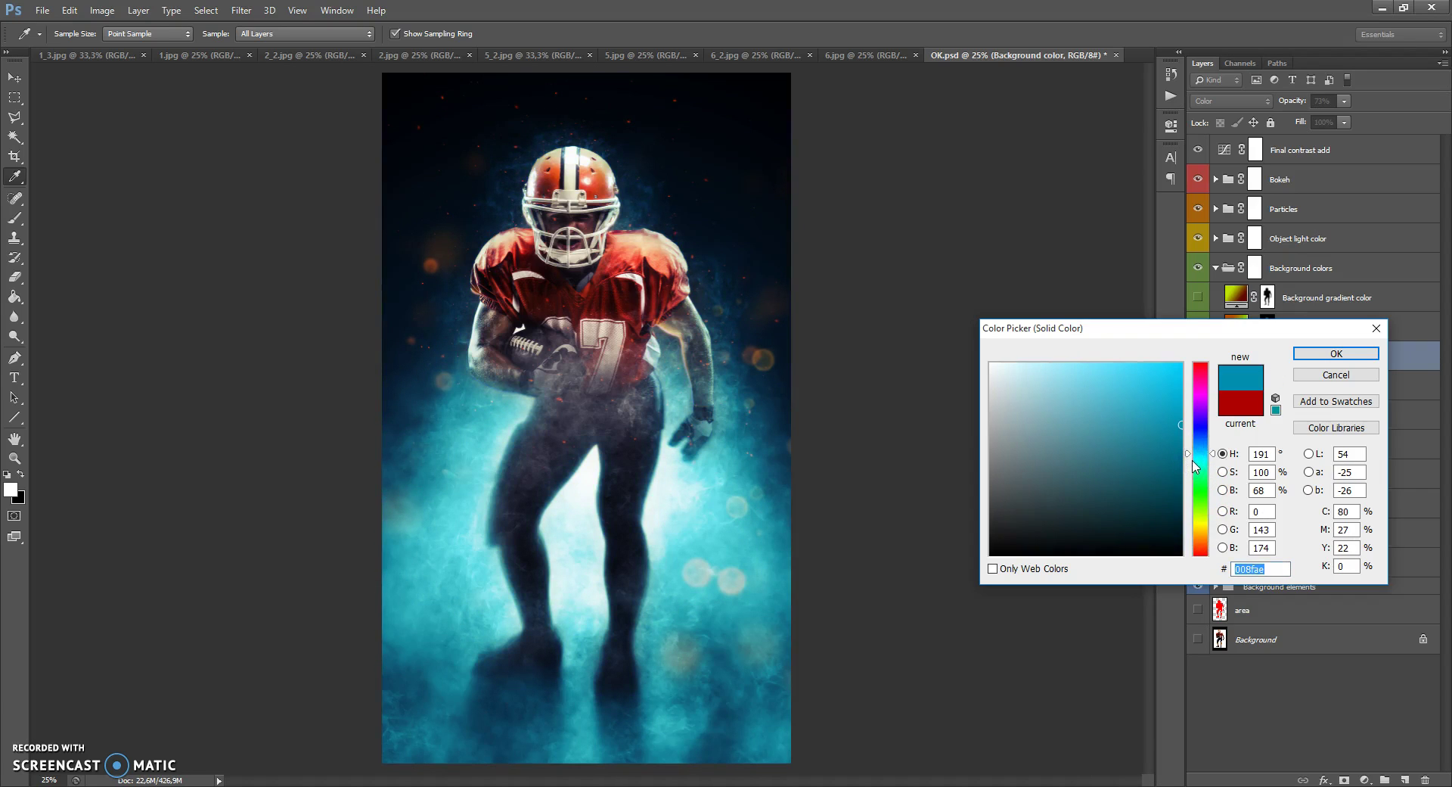
click(1336, 353)
Show the Object color layer and set its solid fill to blue 0097c9.
click(1264, 384)
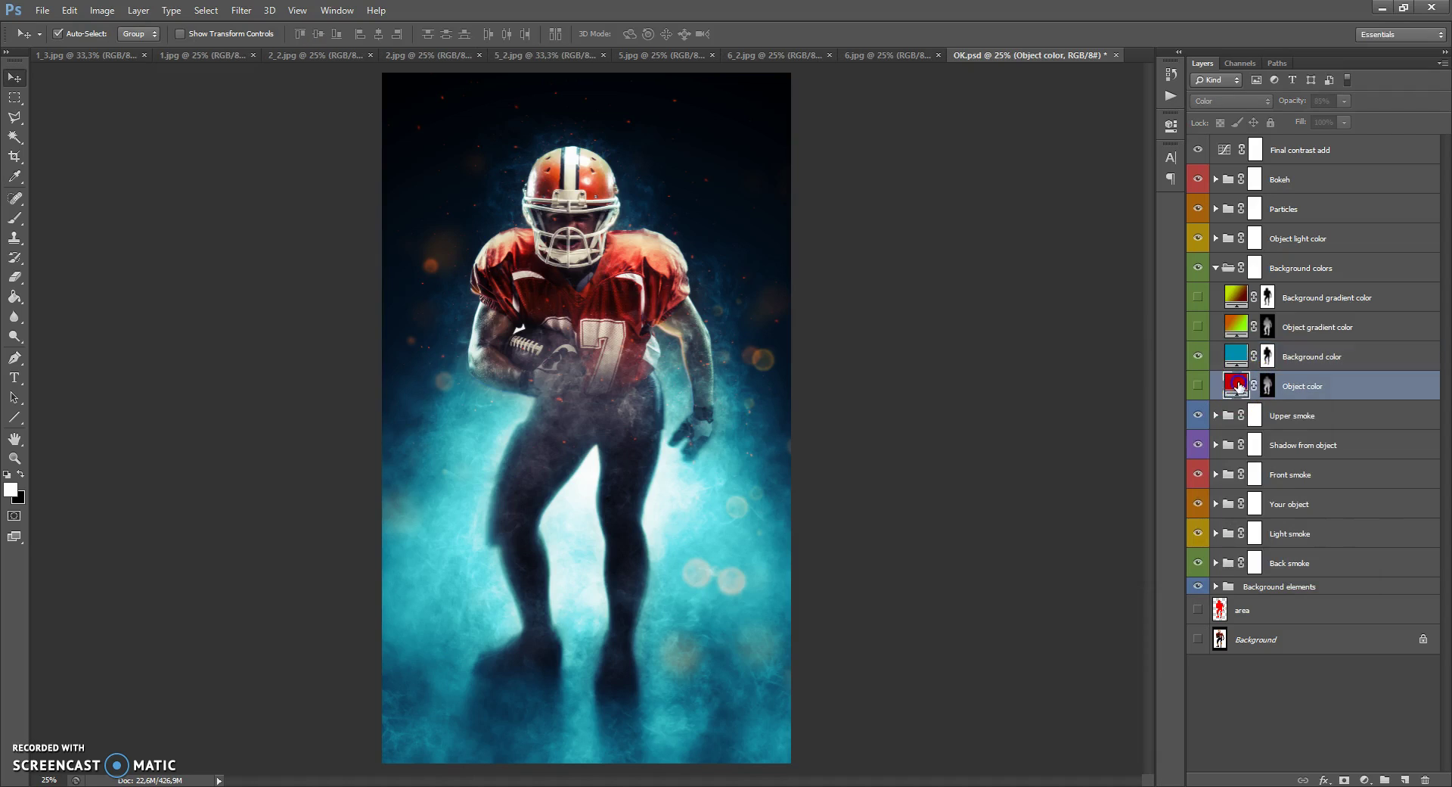
click(1198, 388)
double_click(1236, 384)
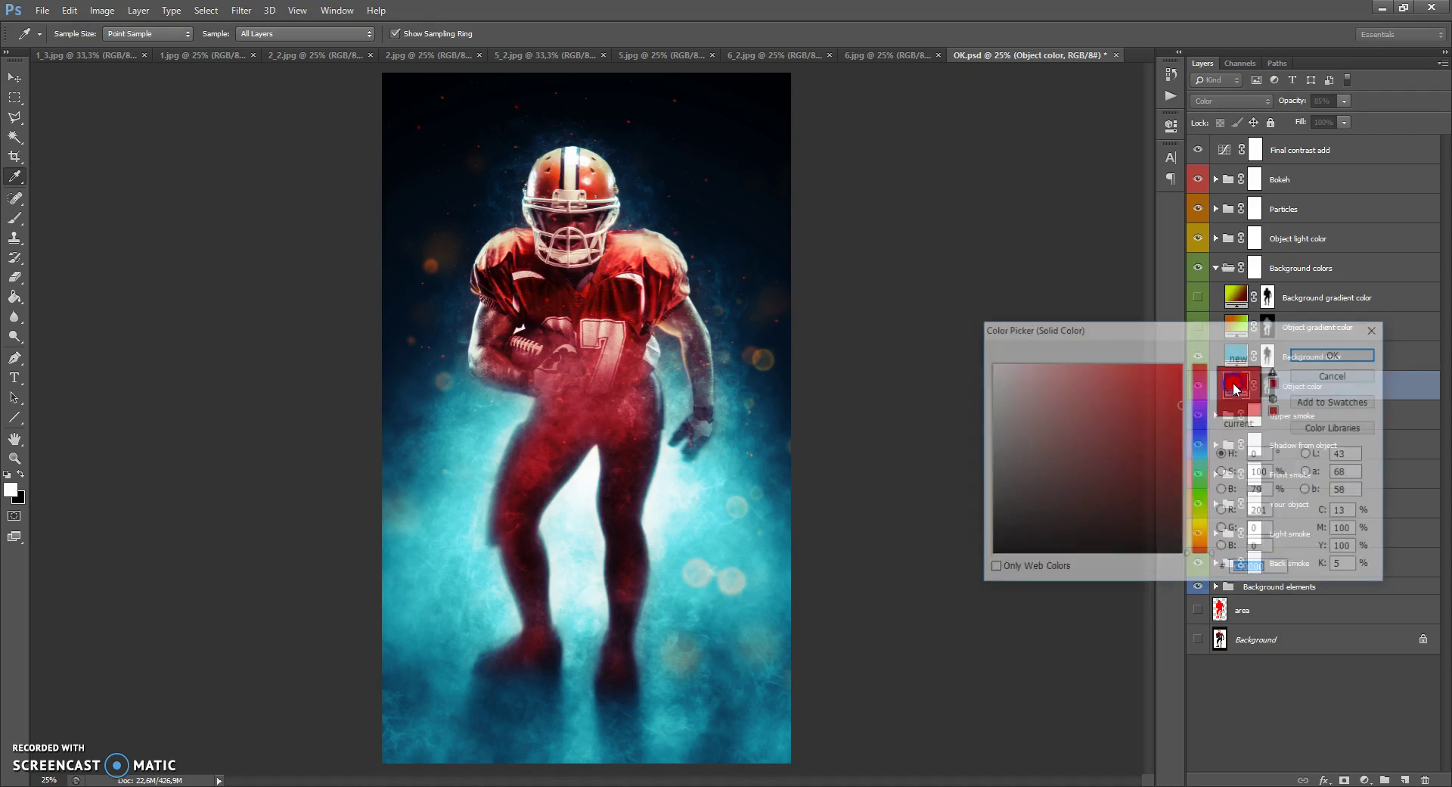
mouse_move(1198, 468)
mouse_down()
mouse_move(1201, 437)
mouse_move(1205, 469)
mouse_move(1205, 456)
mouse_up()
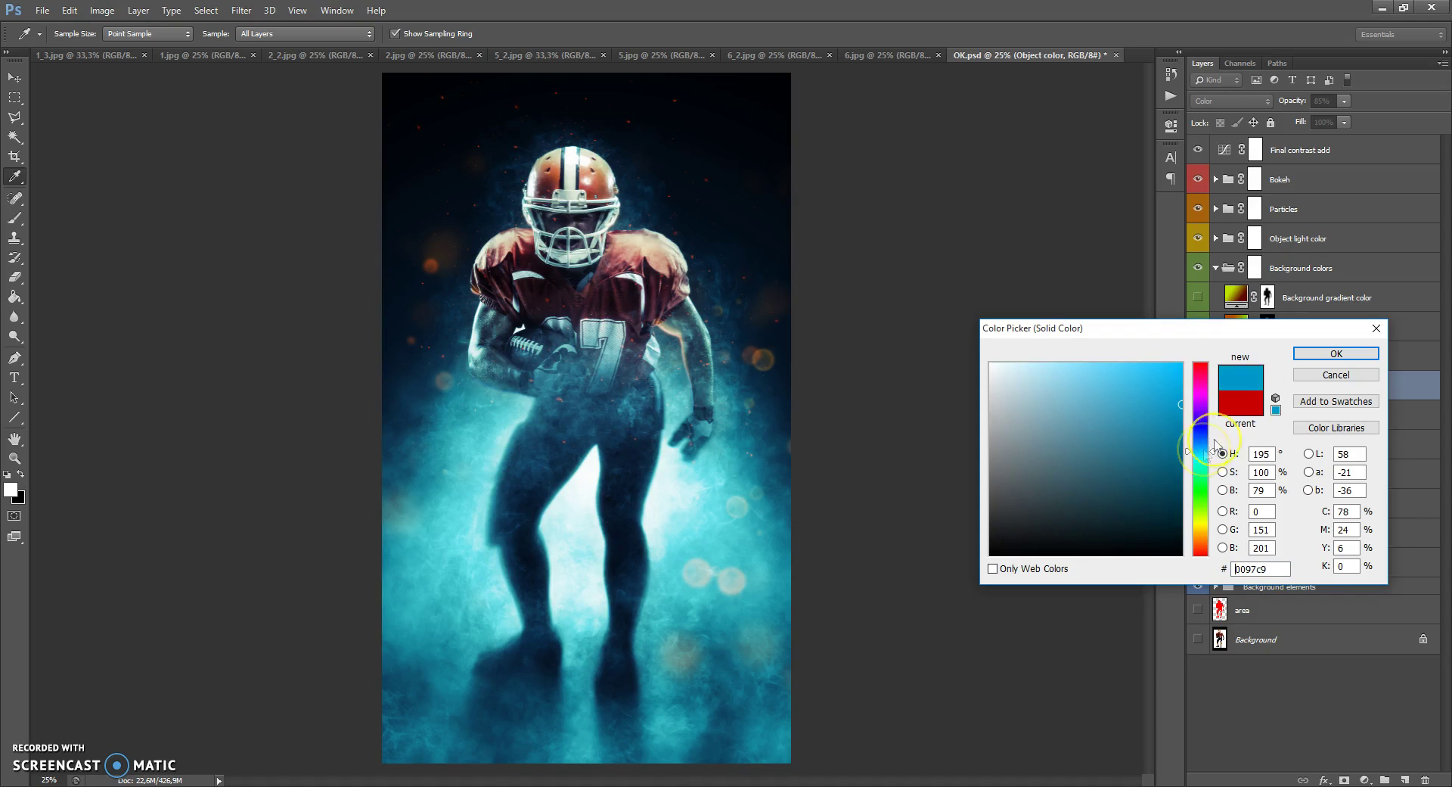
click(1312, 357)
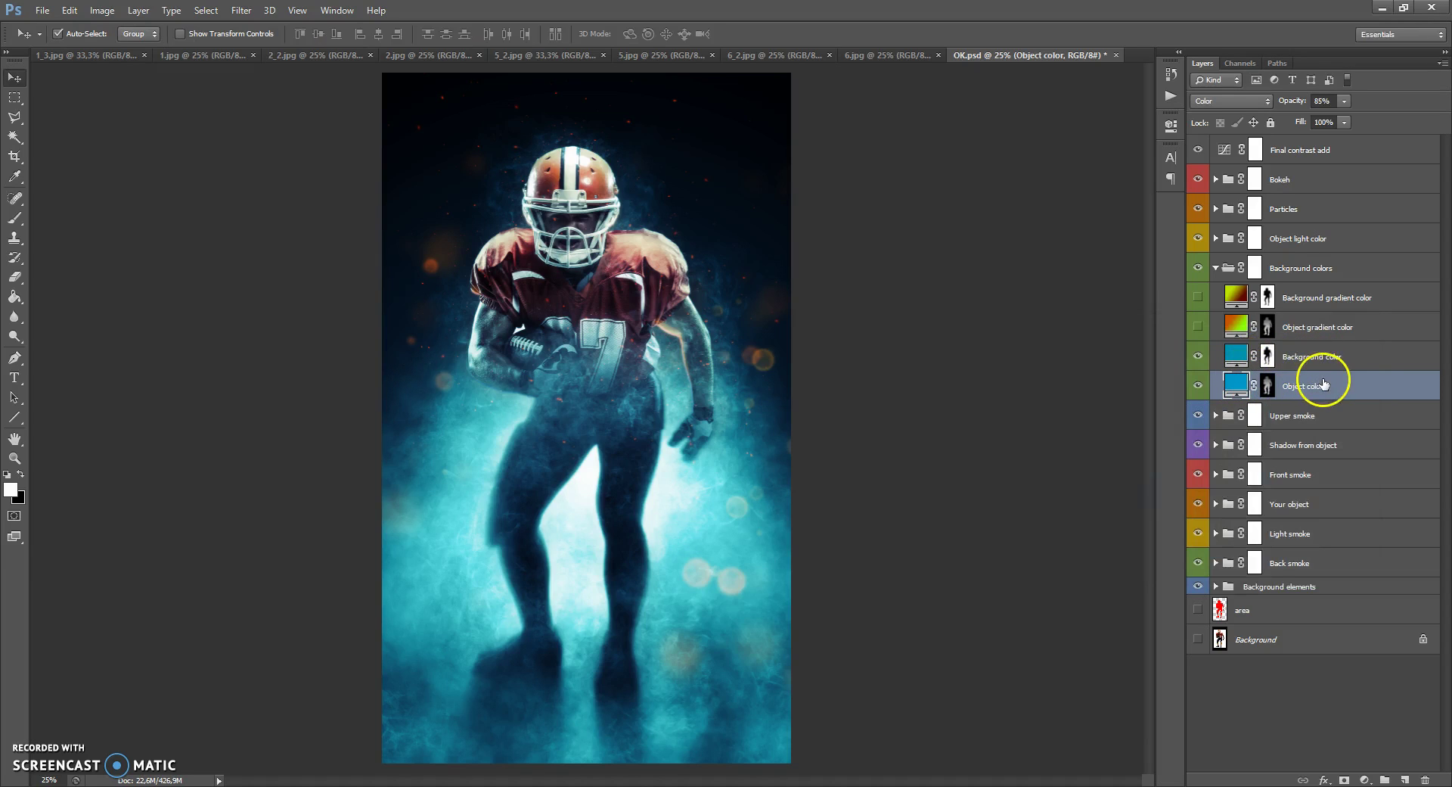
Set the Object color layer's opacity to 100% and toggle its visibility to compare the effect.
click(1343, 101)
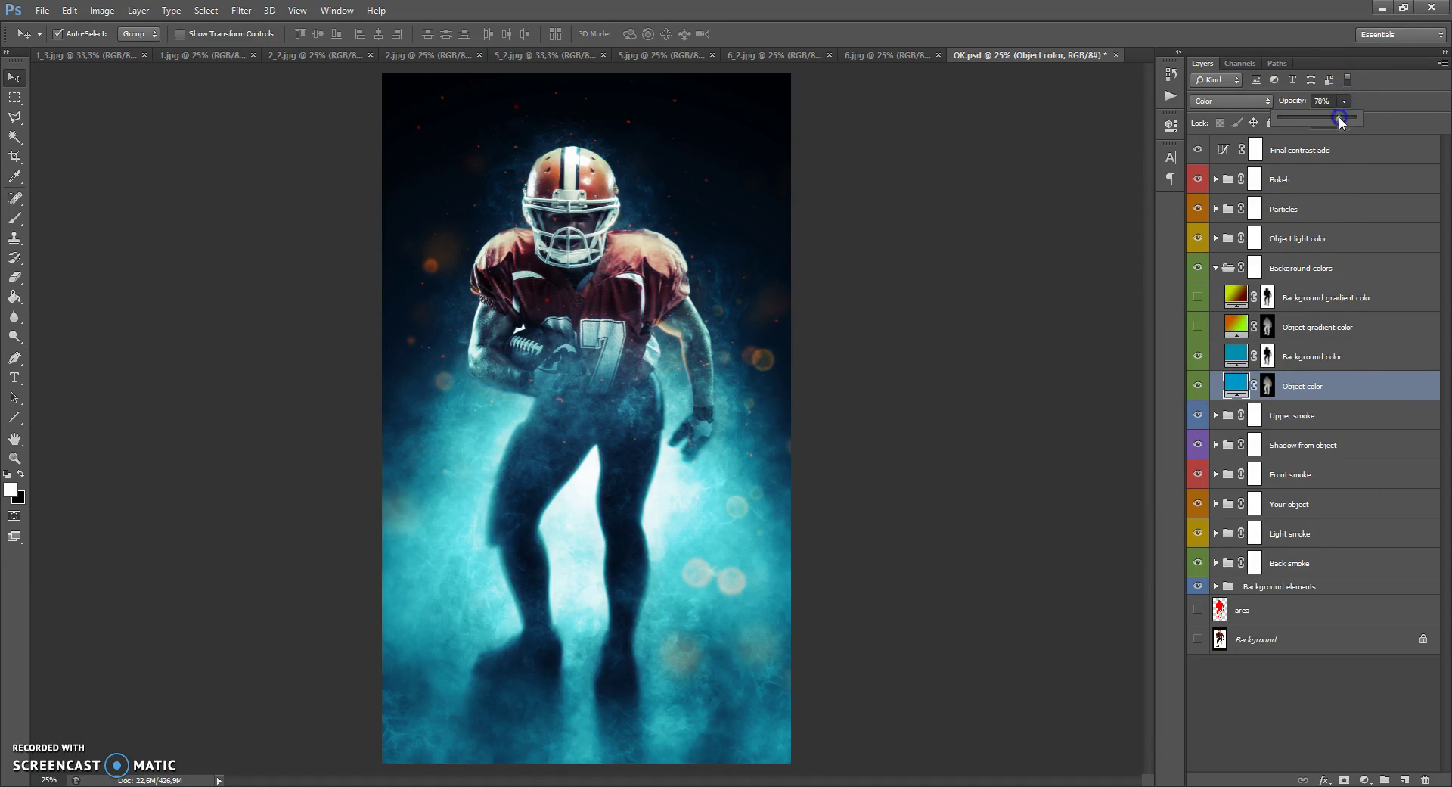
drag(1394, 121, 1270, 134)
click(1198, 386)
click(1200, 386)
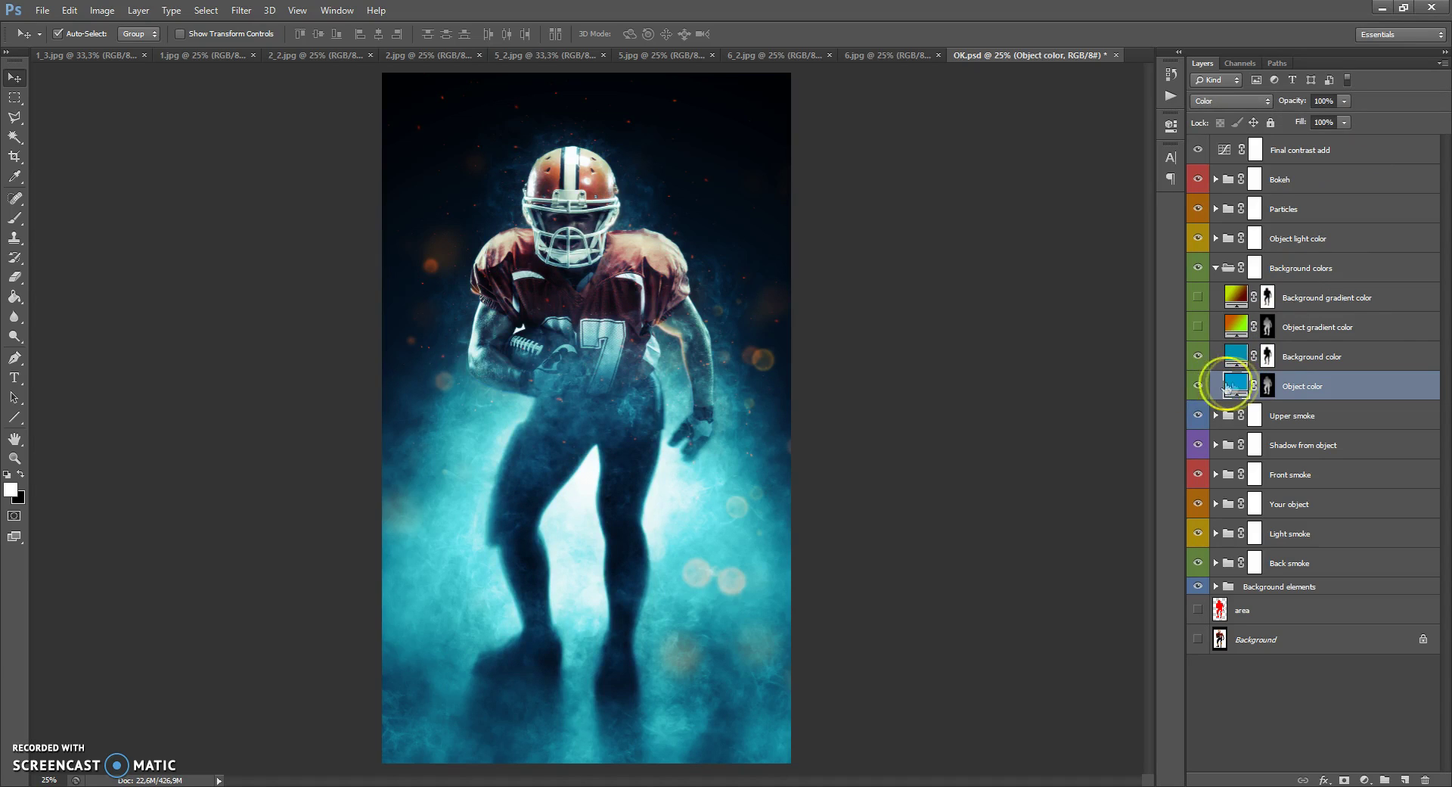
Target the Object color layer's mask and choose a soft round tip for the Brush tool.
click(1267, 385)
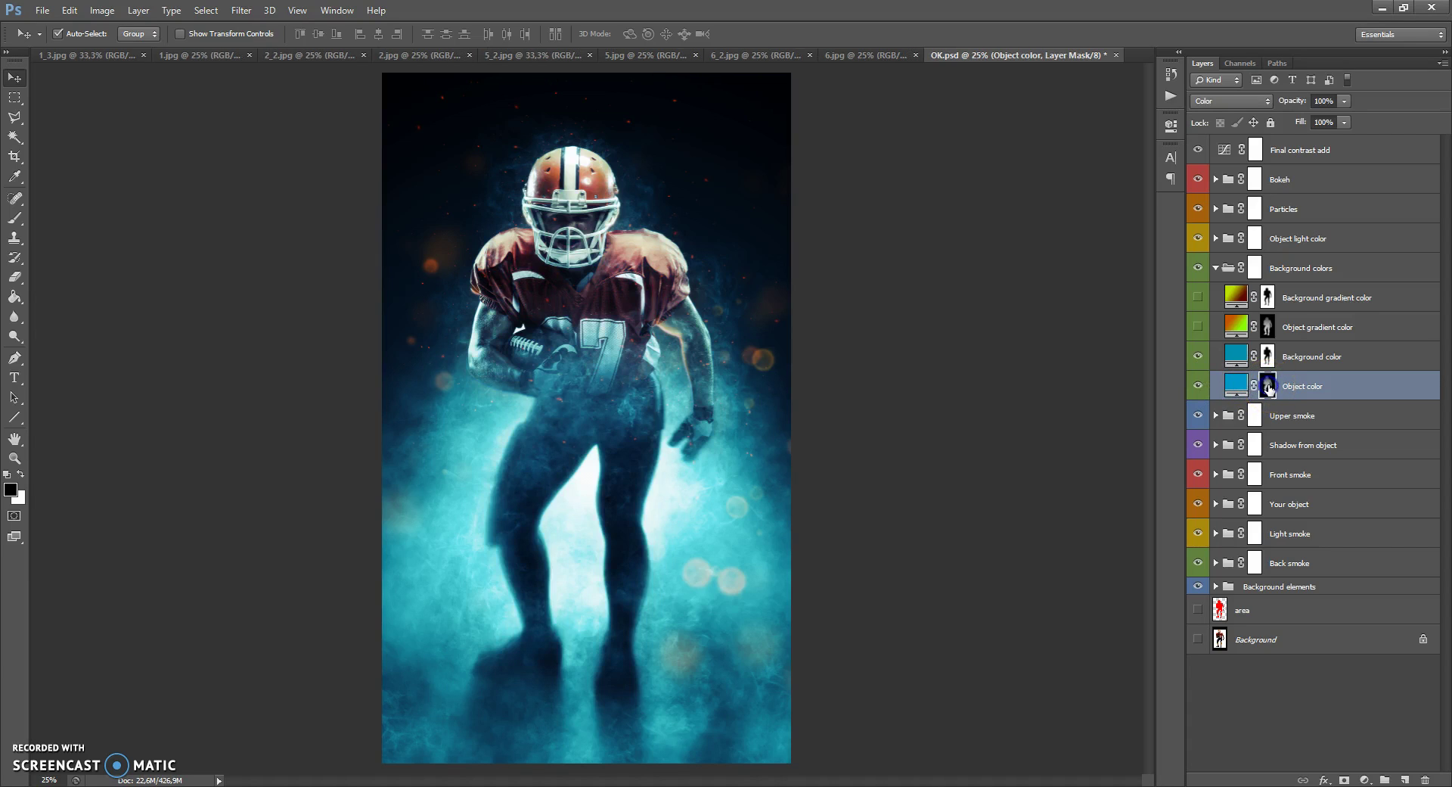
click(15, 218)
right_click(526, 326)
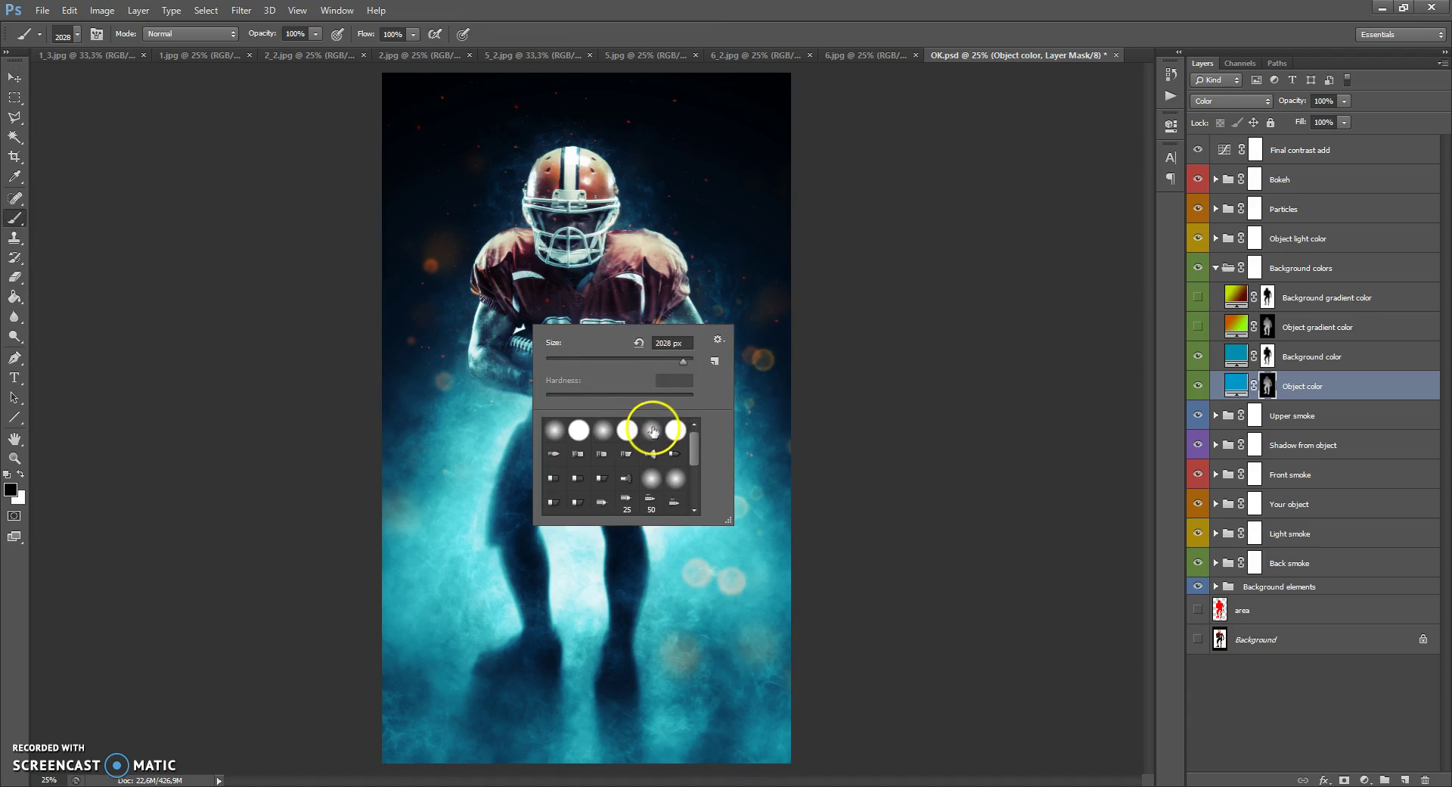
double_click(652, 431)
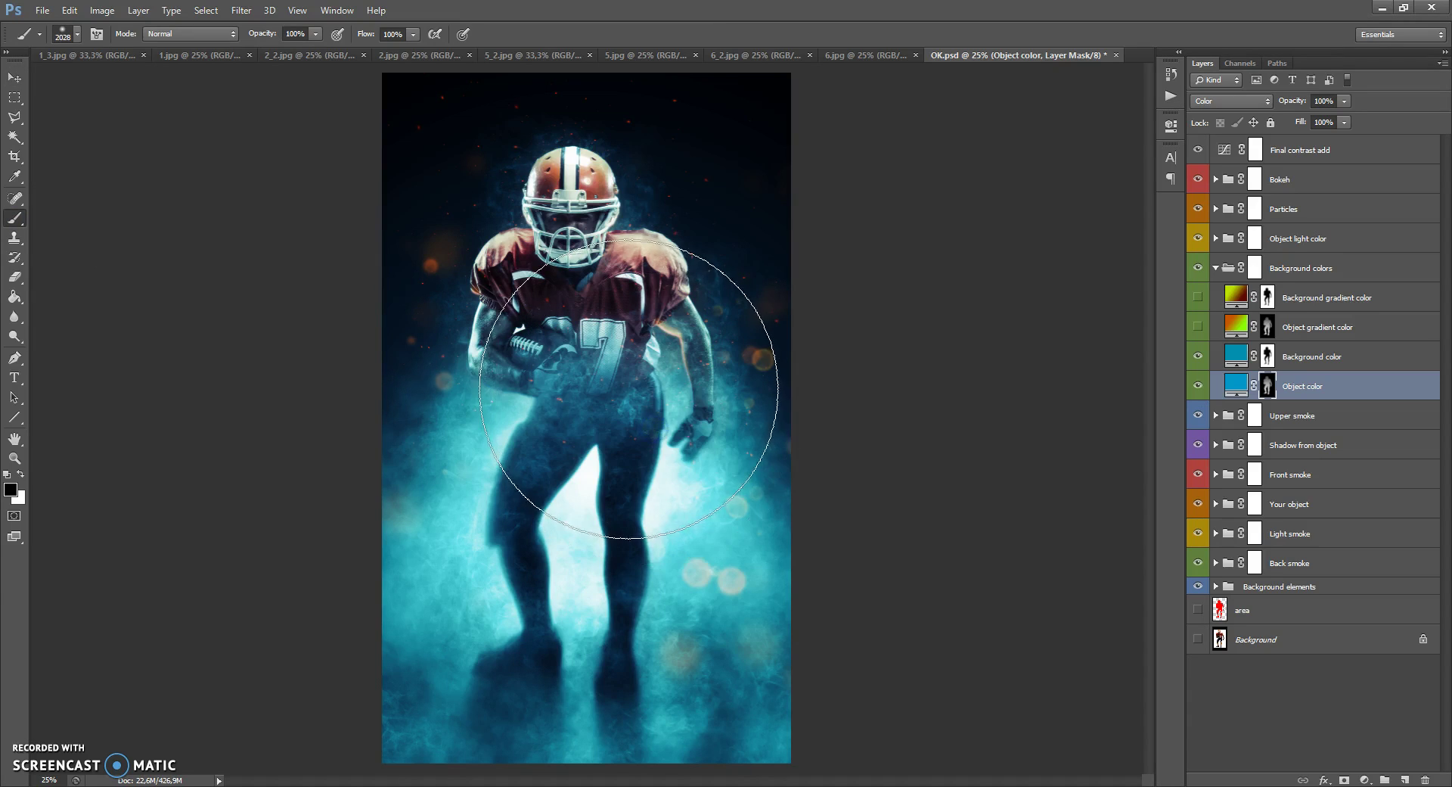
Paint black with a 339 px soft brush on the Object color mask over the player's helmet, jersey and arms to remove the blue tint.
right_click(627, 390)
drag(680, 421, 759, 426)
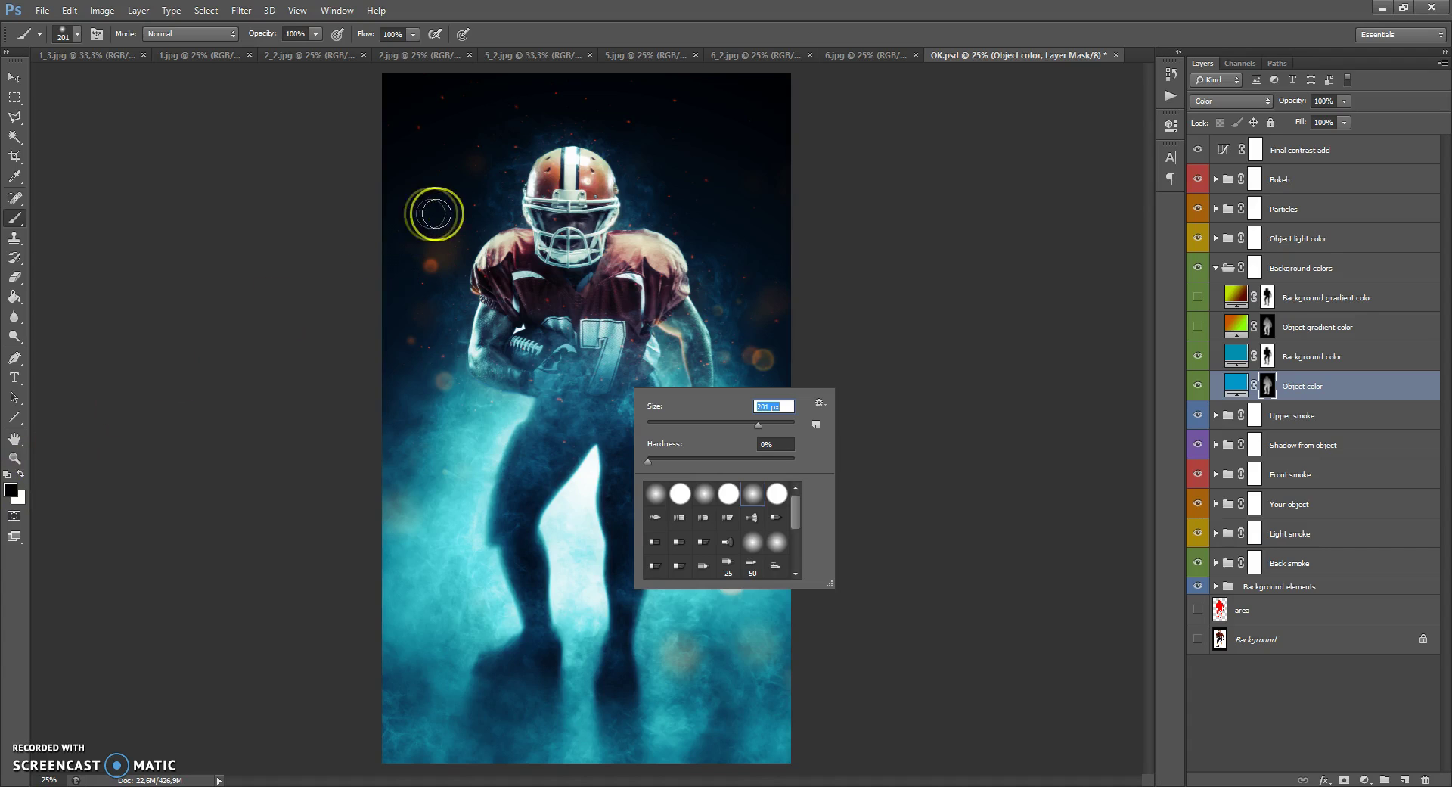
right_click(607, 225)
click(737, 262)
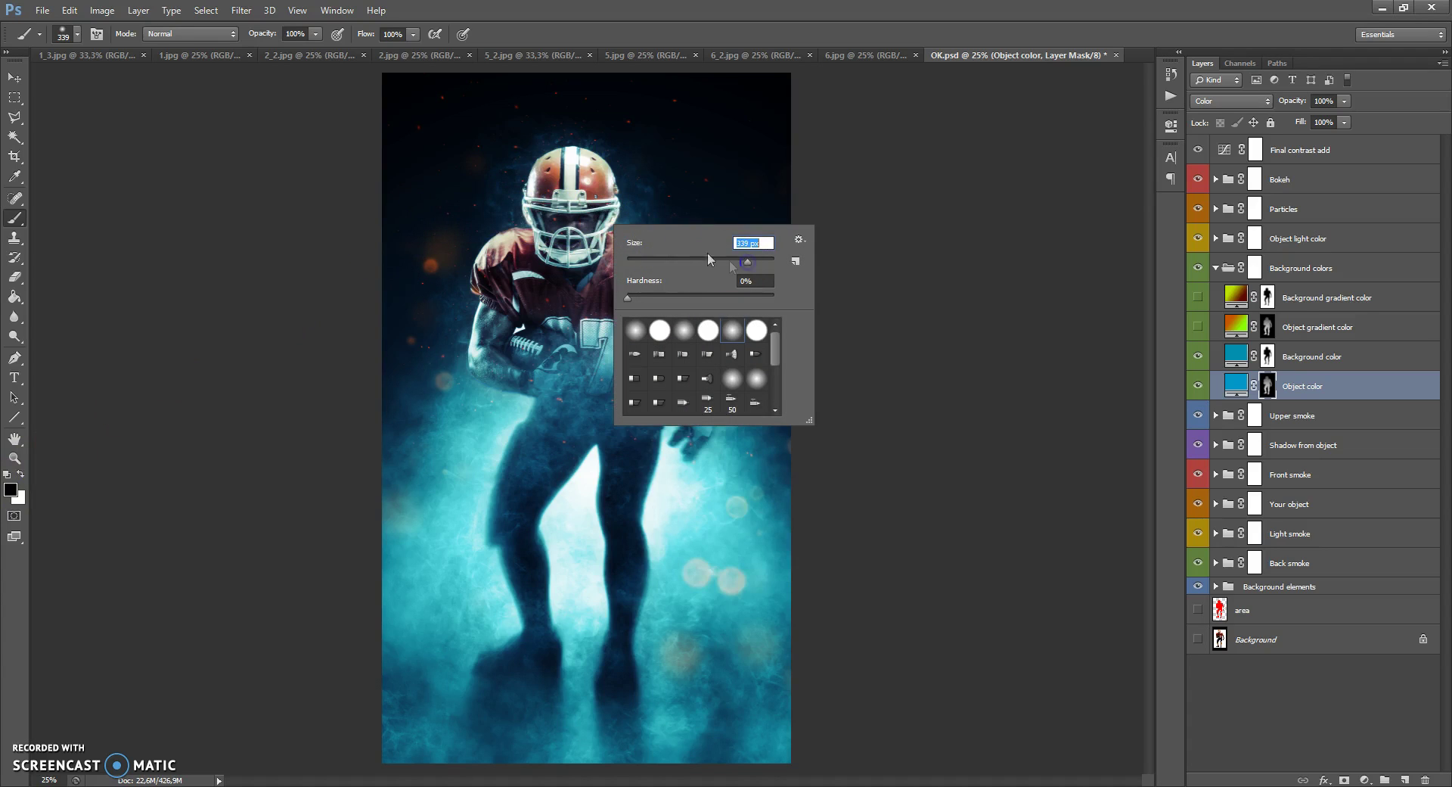
click(580, 211)
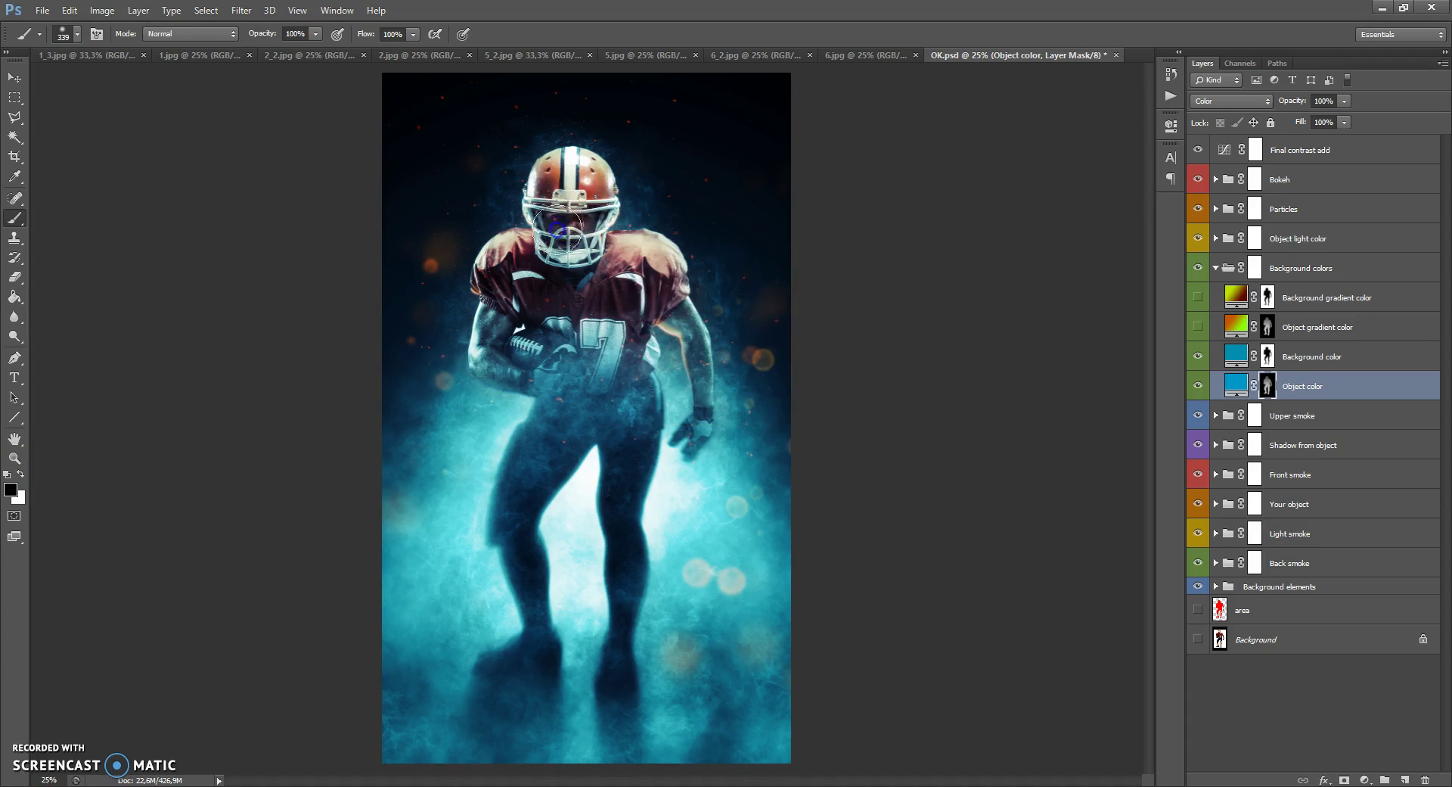
mouse_move(567, 216)
mouse_down()
mouse_move(570, 342)
mouse_move(574, 308)
mouse_move(612, 443)
mouse_move(543, 442)
mouse_move(572, 340)
mouse_move(536, 371)
mouse_move(491, 344)
mouse_move(627, 305)
mouse_move(612, 352)
mouse_move(712, 379)
mouse_move(709, 399)
mouse_move(664, 366)
mouse_move(611, 372)
mouse_move(555, 434)
mouse_move(571, 459)
mouse_move(625, 392)
mouse_move(646, 469)
mouse_move(652, 338)
mouse_move(582, 362)
mouse_up()
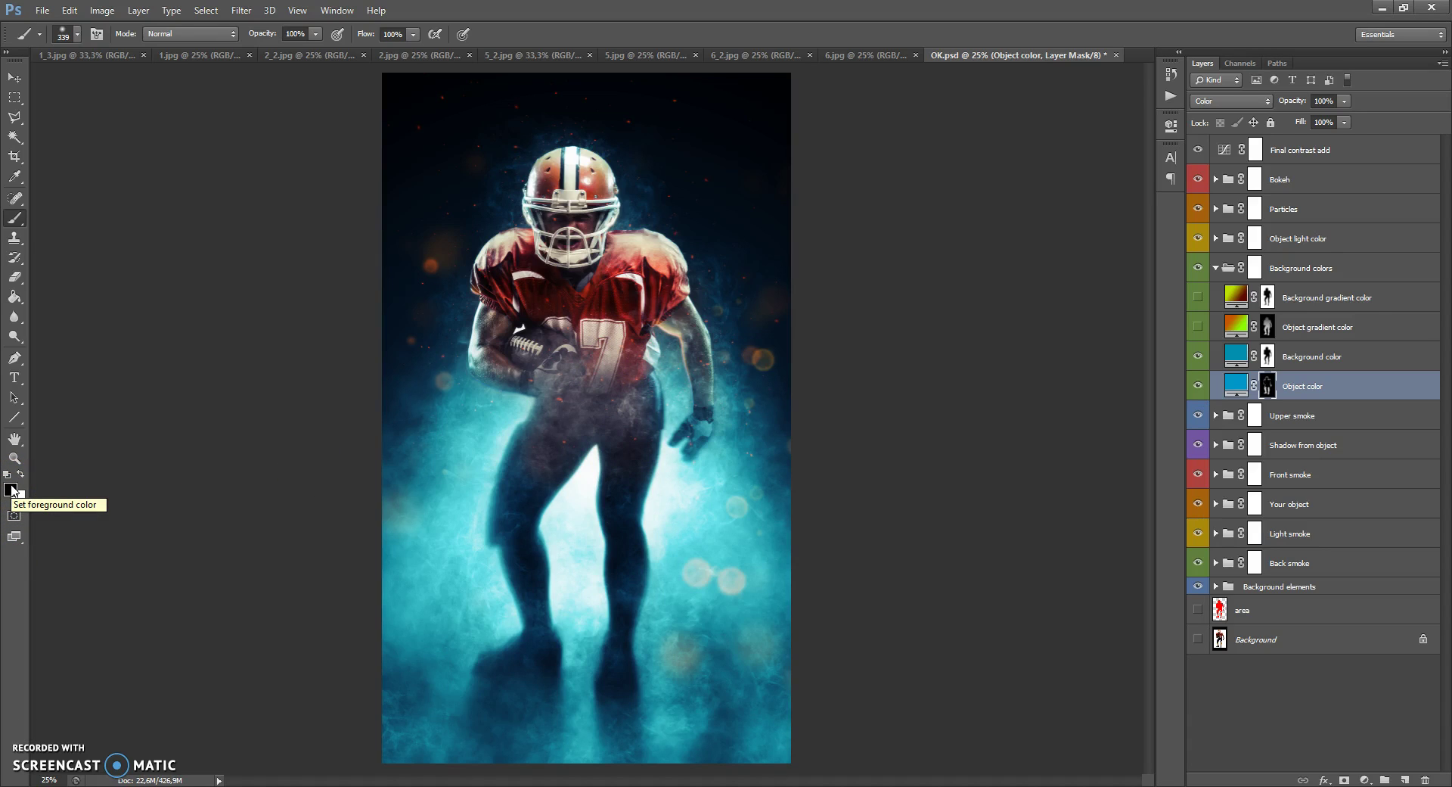
Paint white on the Object color mask over the player's upper body to bring back the blue tint, and revert the mask and opacity edits.
click(21, 474)
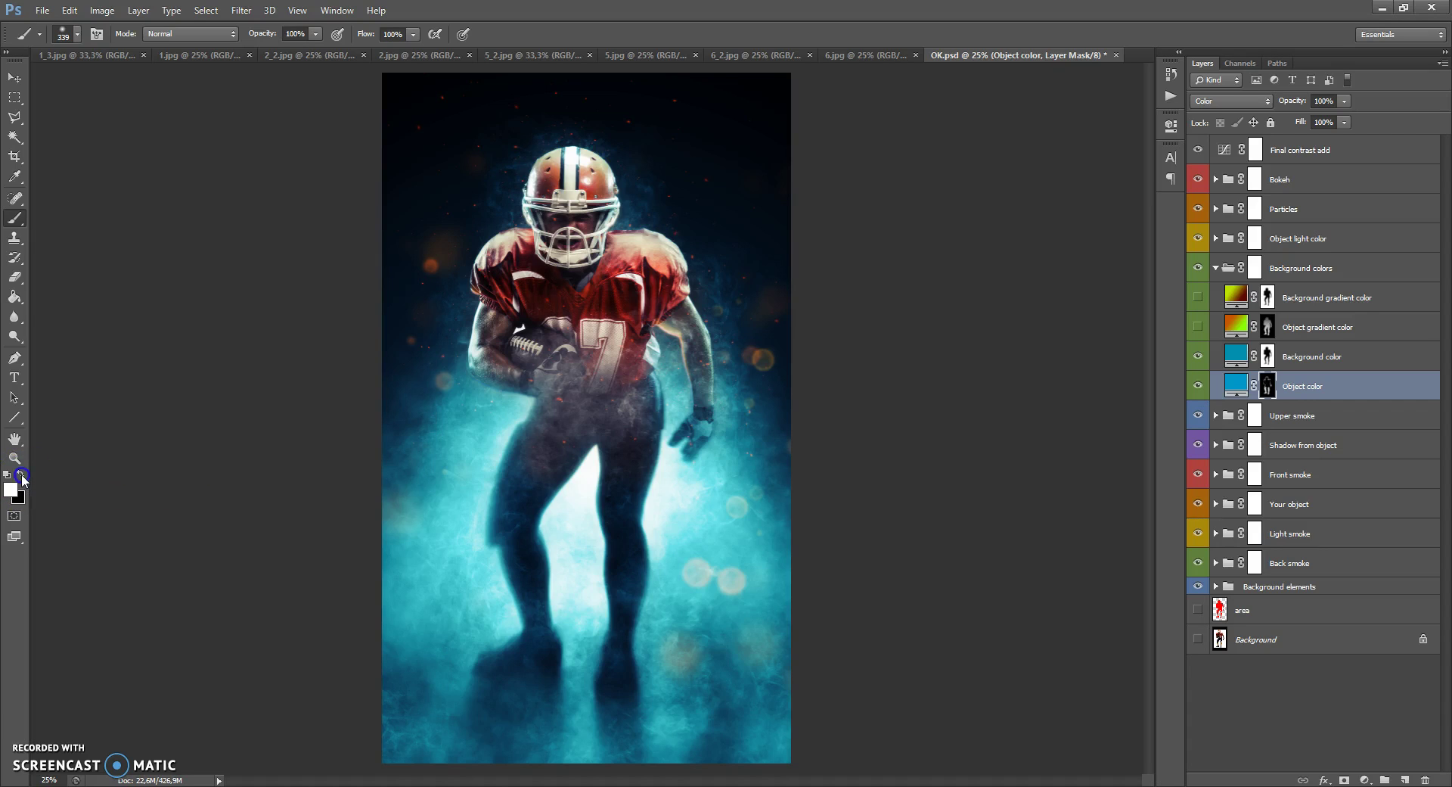
mouse_move(530, 423)
mouse_down()
mouse_move(574, 409)
mouse_move(645, 444)
mouse_move(515, 355)
mouse_move(537, 287)
mouse_move(605, 273)
mouse_move(567, 258)
mouse_move(636, 261)
mouse_move(681, 382)
mouse_up()
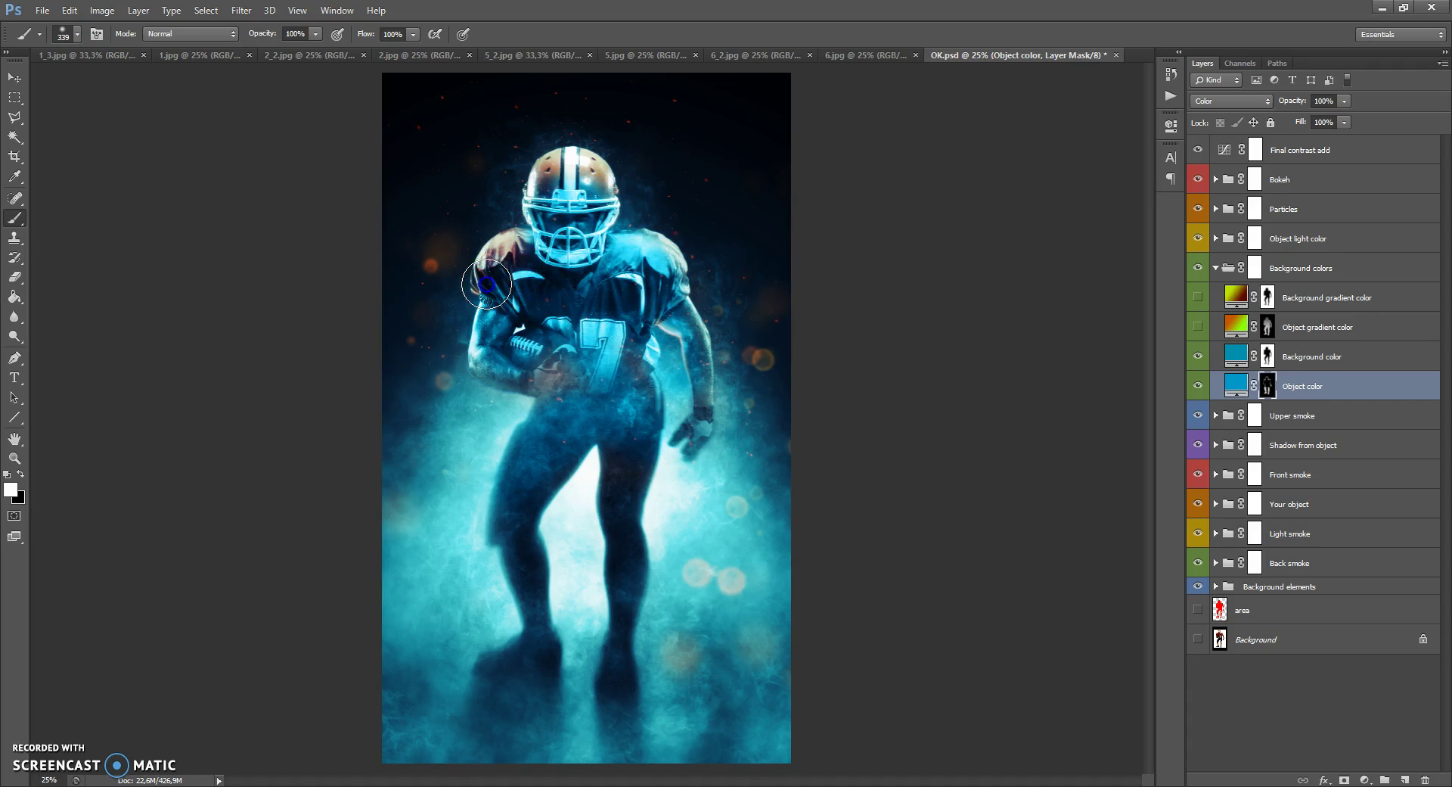
drag(486, 284, 515, 304)
key(ctrl+BackSpace)
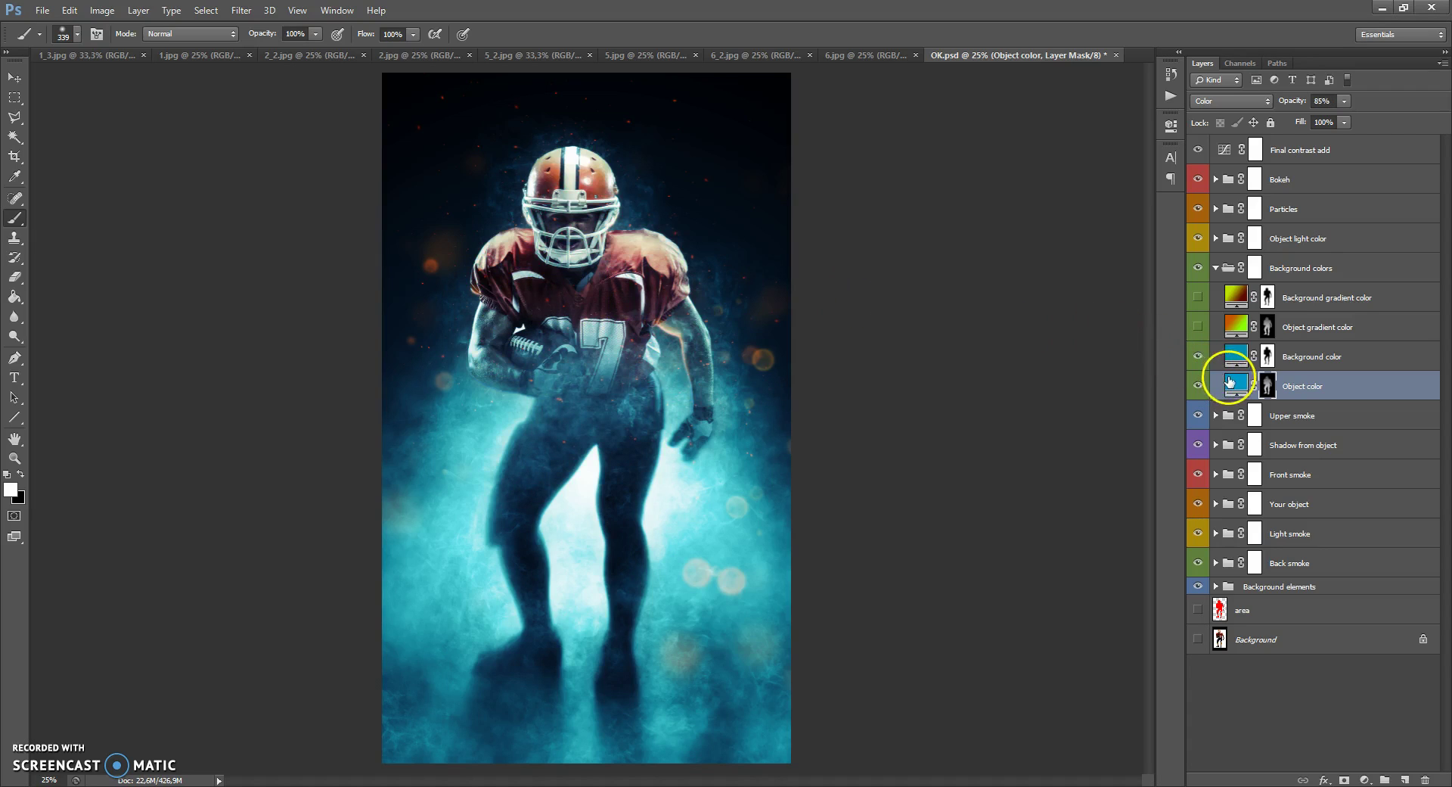
Collapse the Background colors group and set the Object light color 1 fill to bright sky blue.
click(1216, 267)
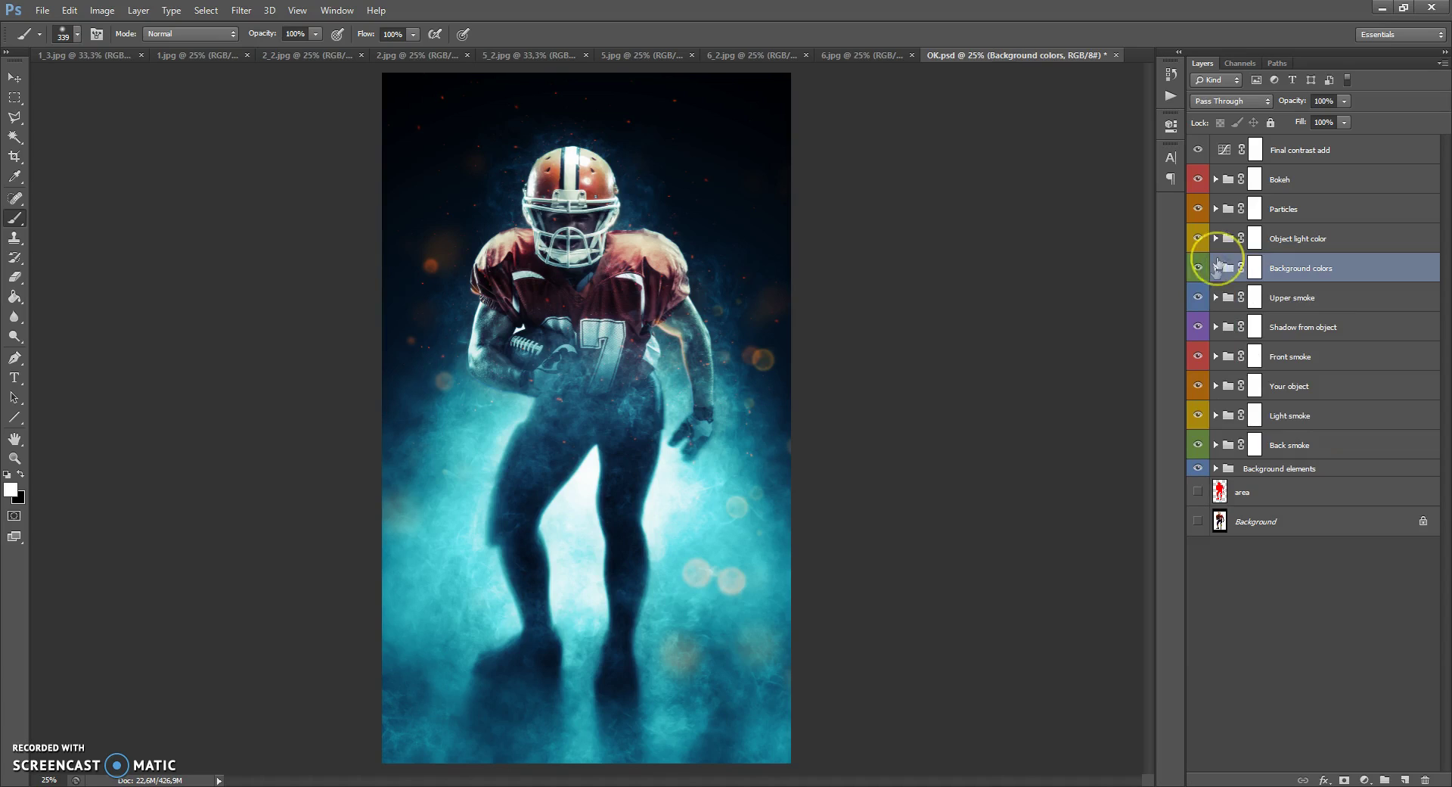
click(1216, 238)
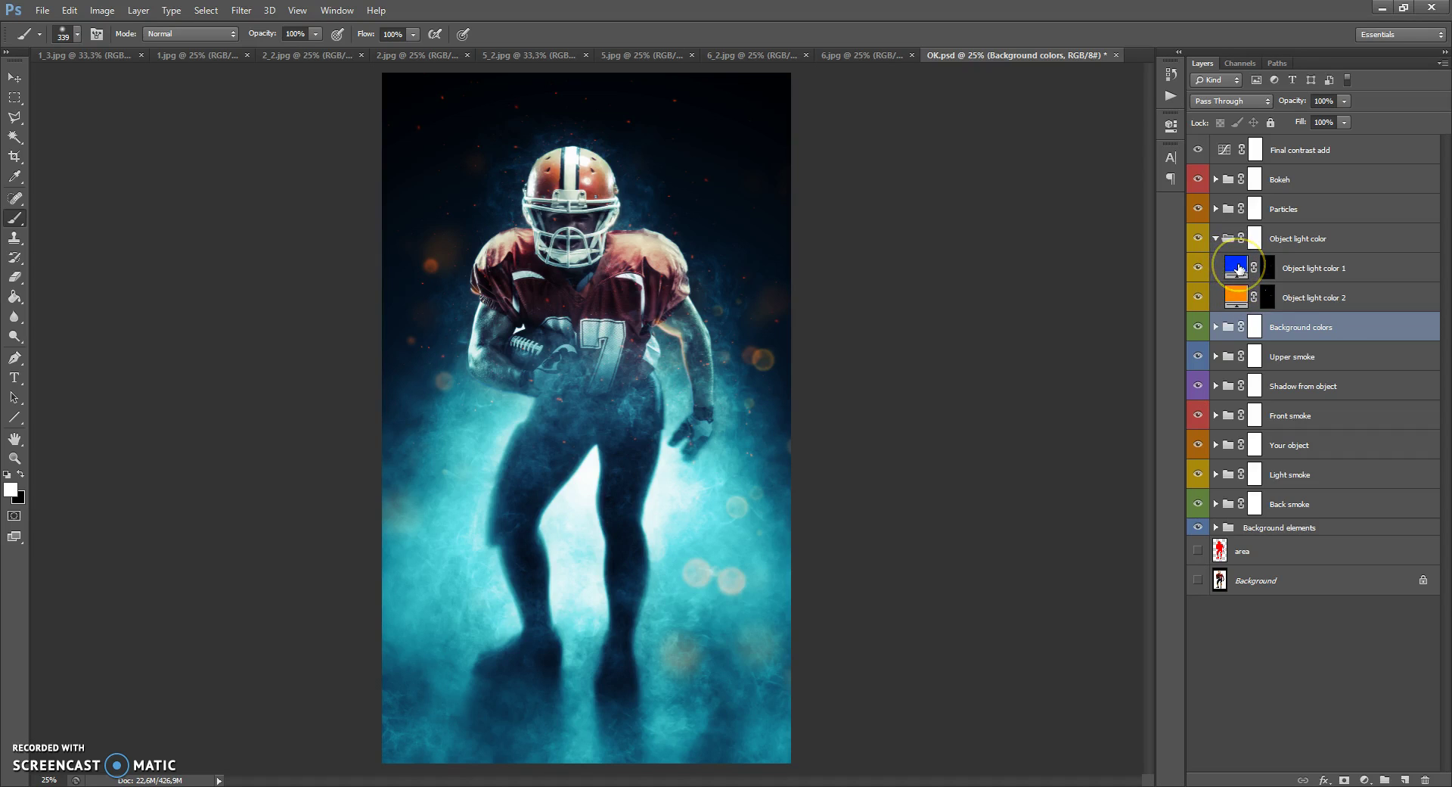
scroll(593, 221, up, 2)
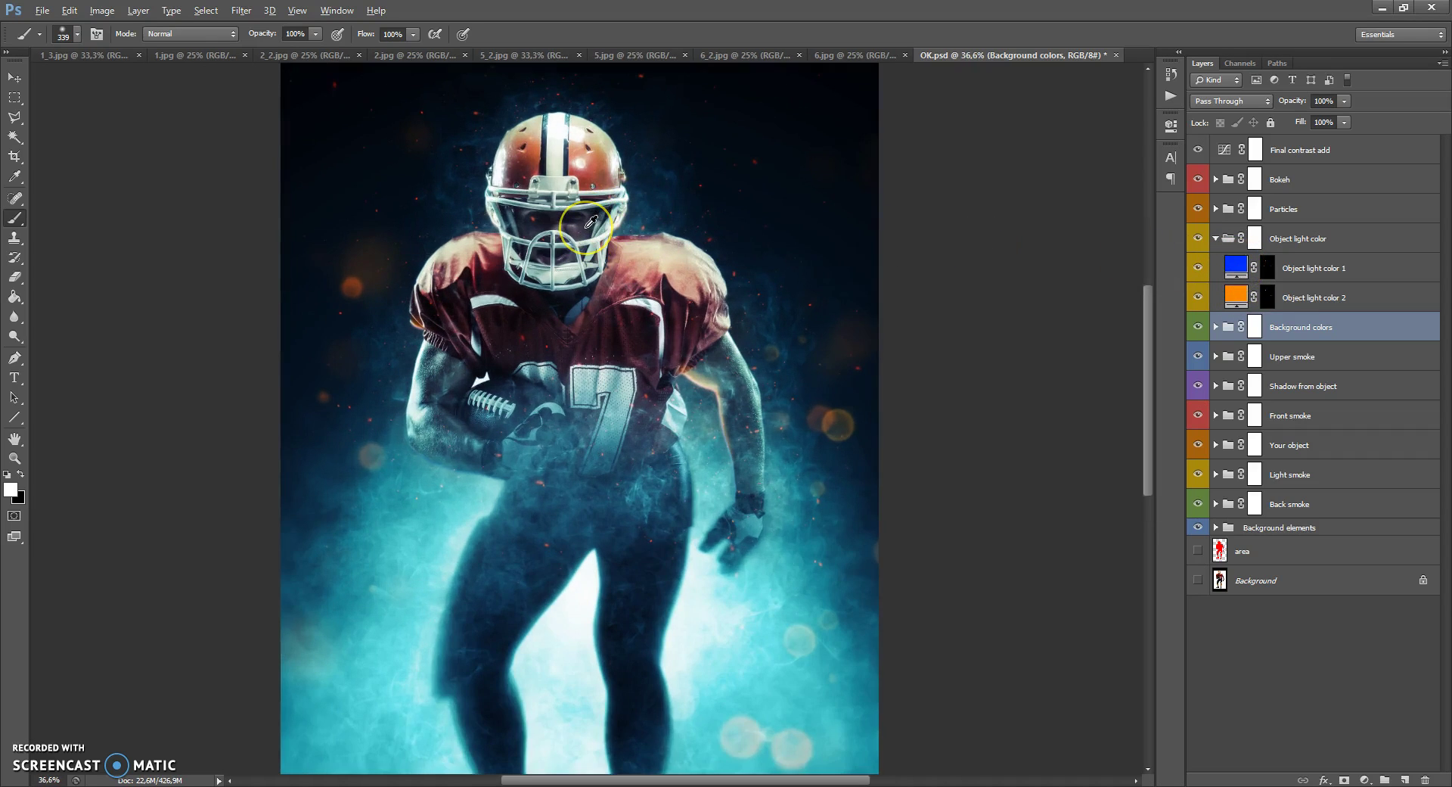
scroll(590, 221, down, 1)
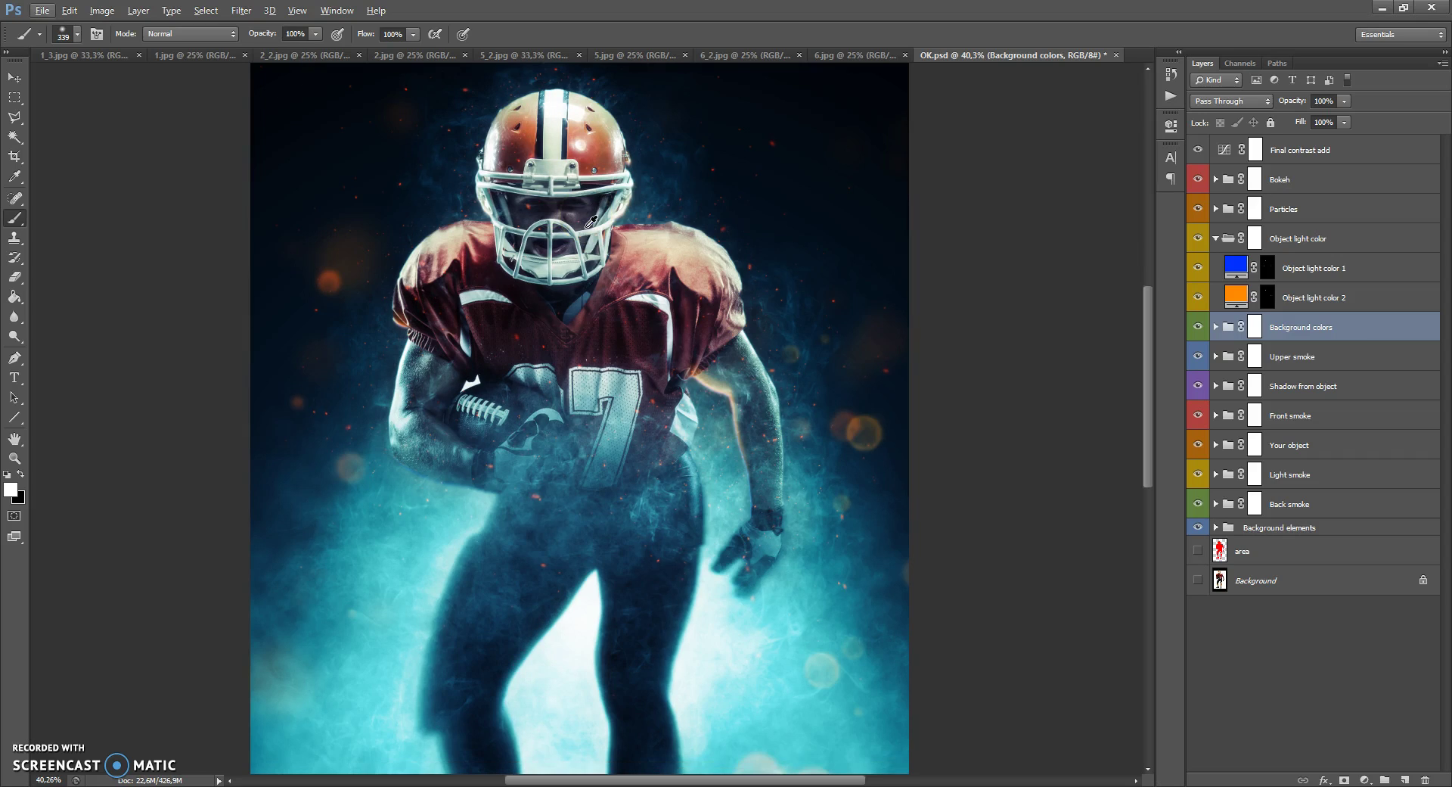
double_click(1235, 268)
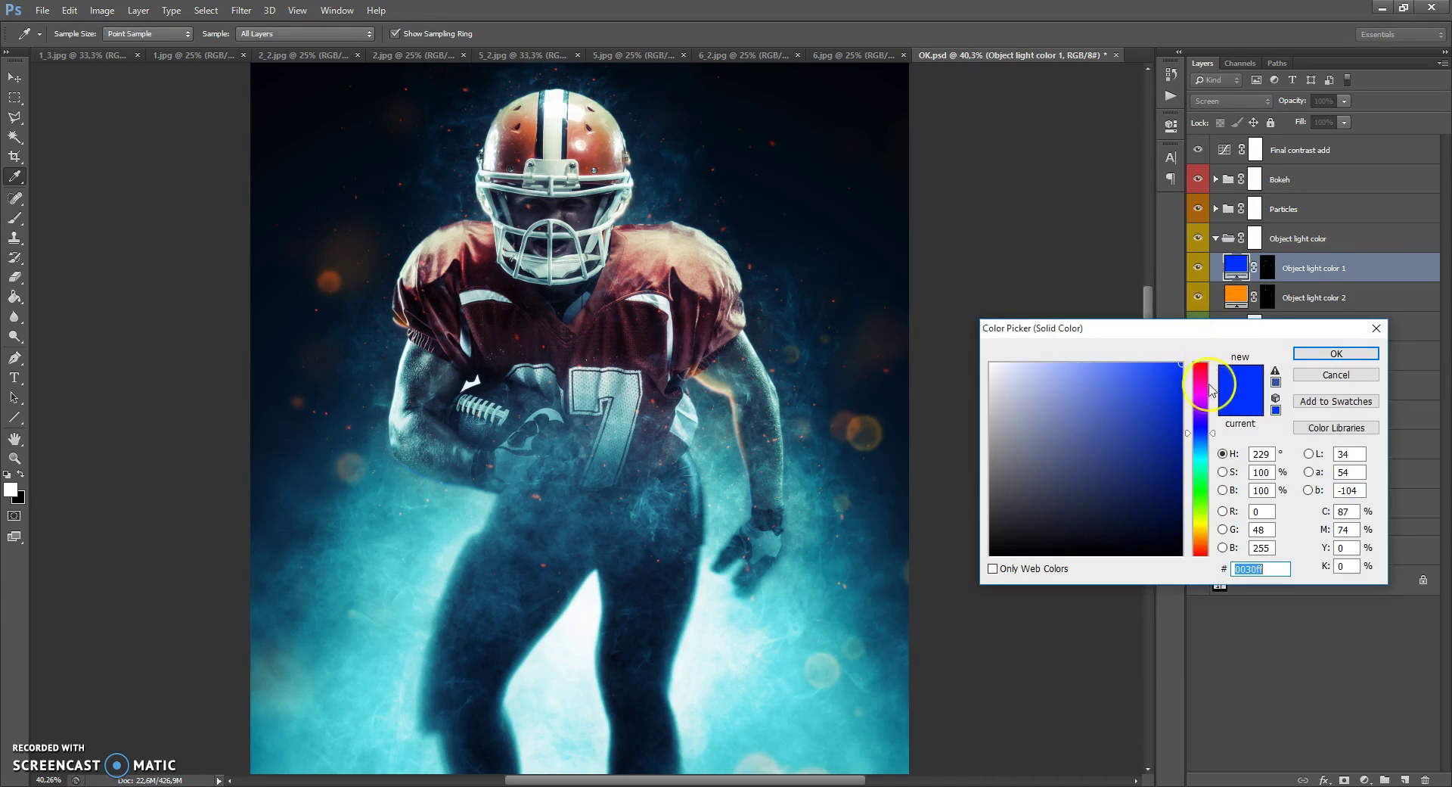
drag(1201, 425, 1199, 458)
click(1336, 354)
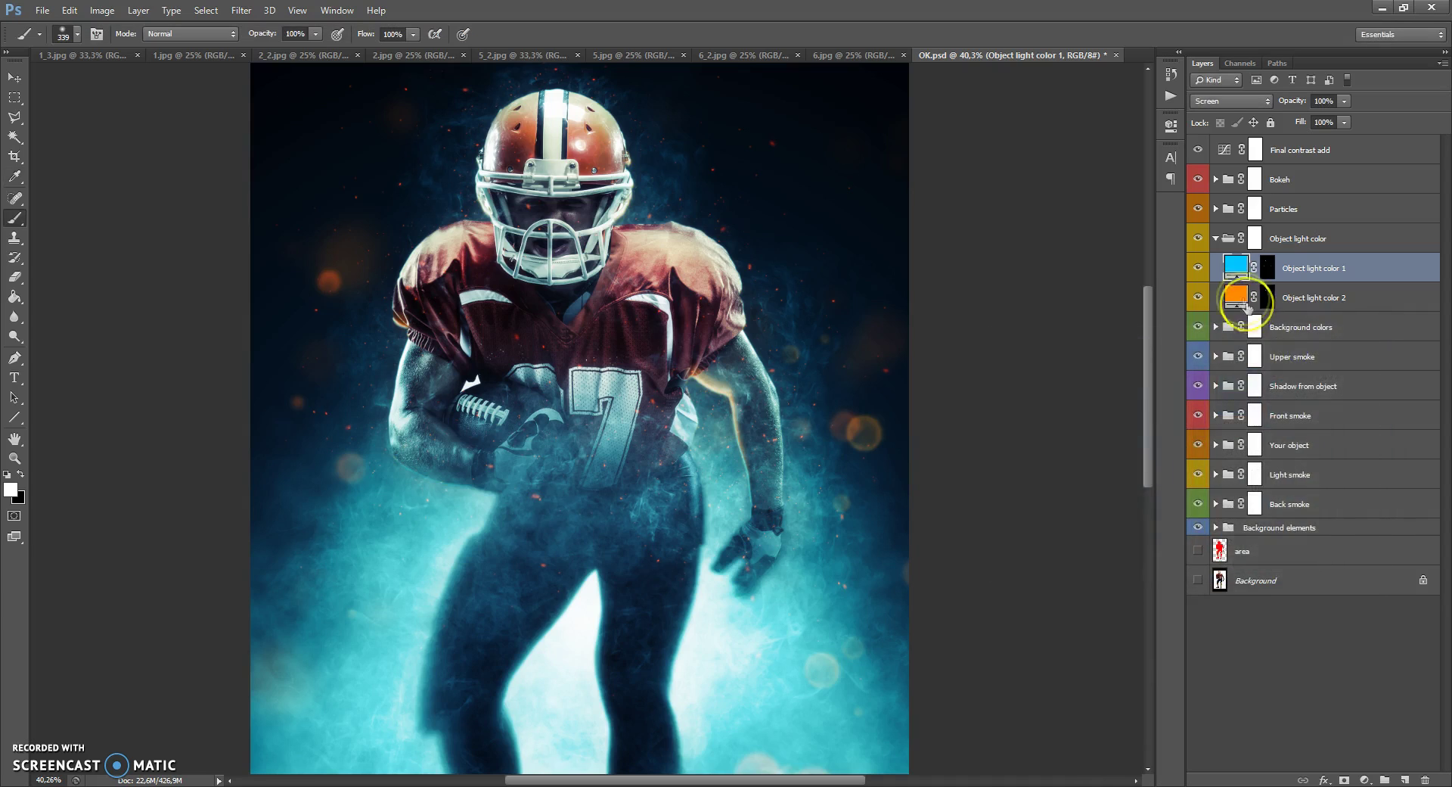
Set the Object light color 2 fill to blue 0078ff and collapse the Object light color group.
double_click(1236, 296)
drag(1195, 421, 1198, 449)
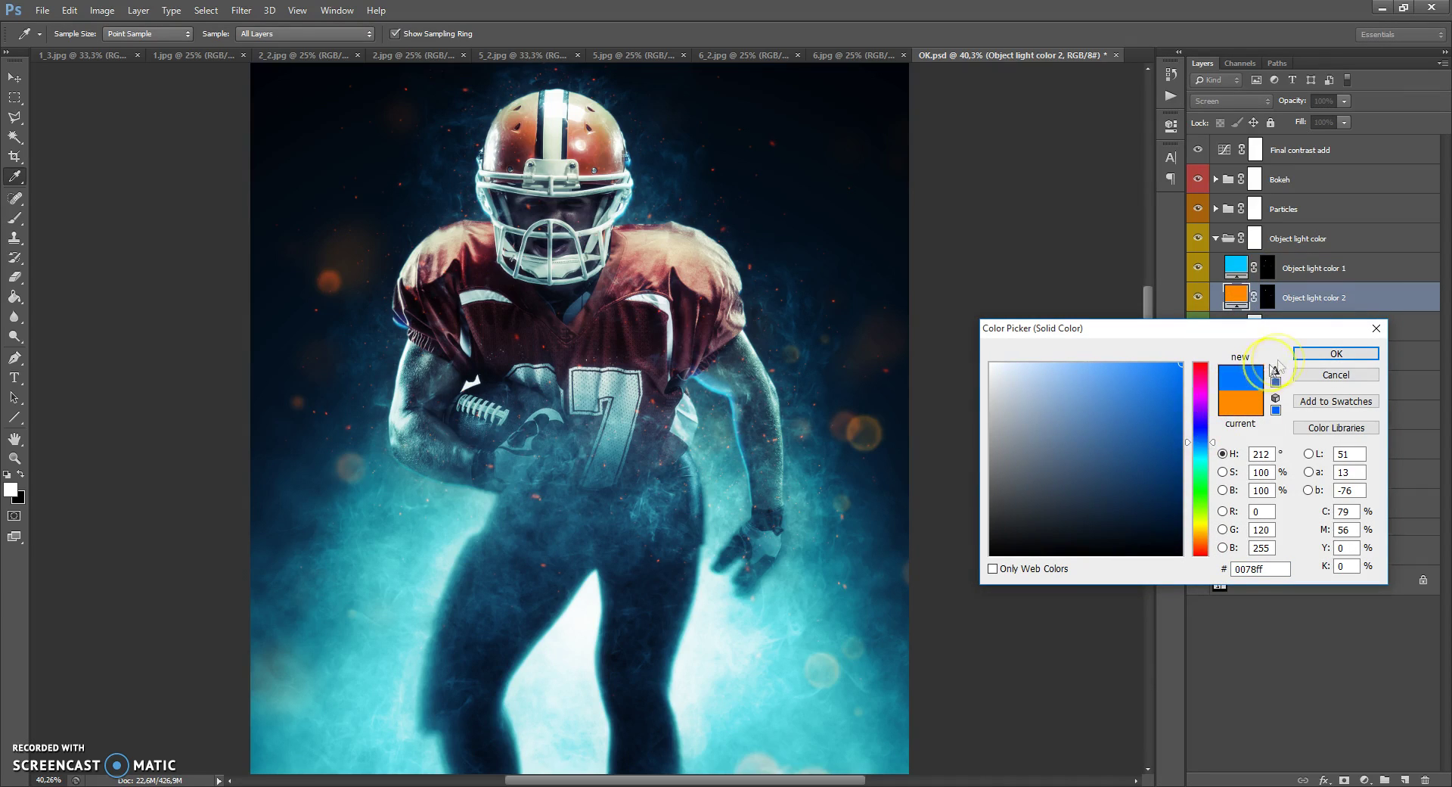
click(1336, 354)
click(1216, 238)
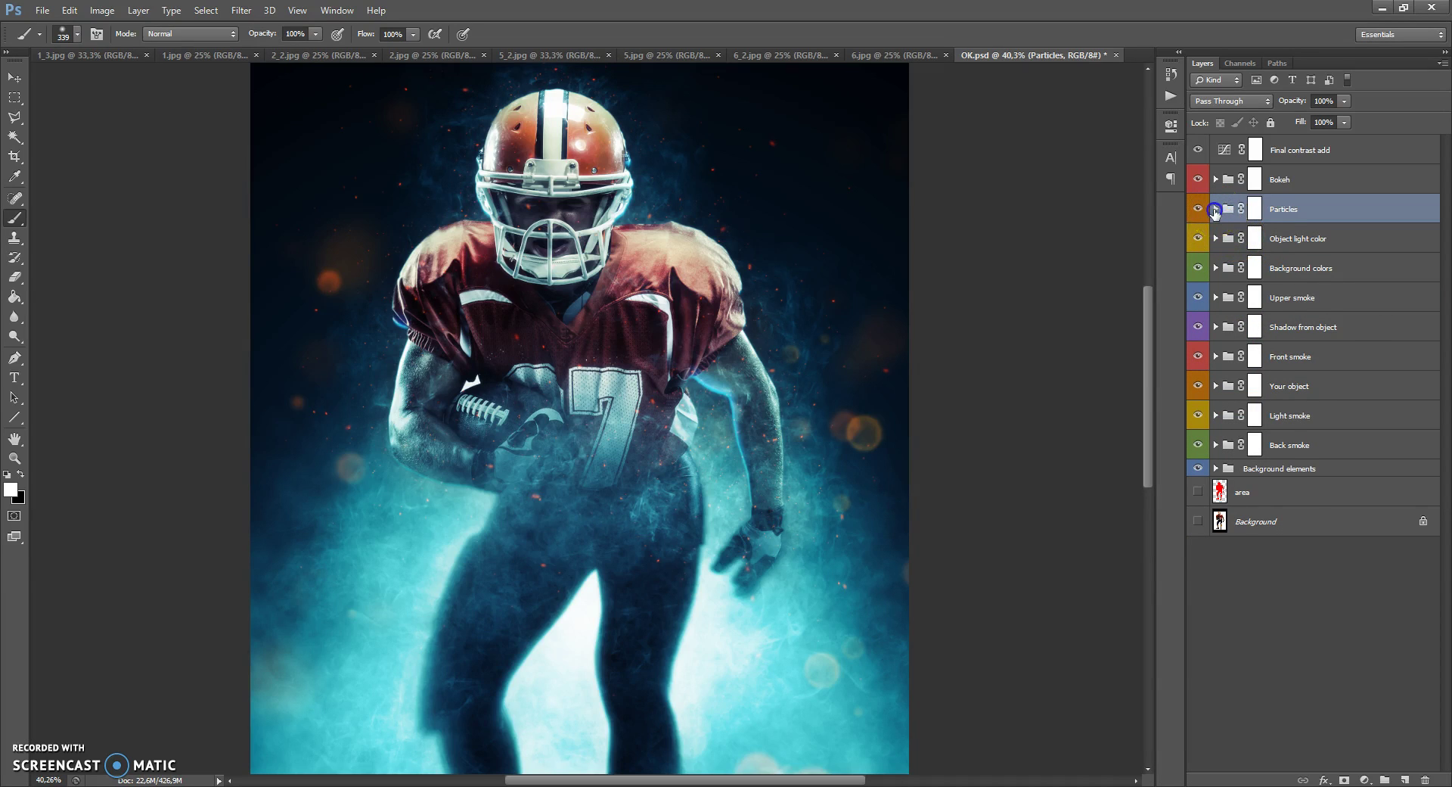
In the Particles 1 group, set Particle color 1 to light blue and Particle color 2 to cyan 00f6ff.
click(1216, 210)
click(1226, 232)
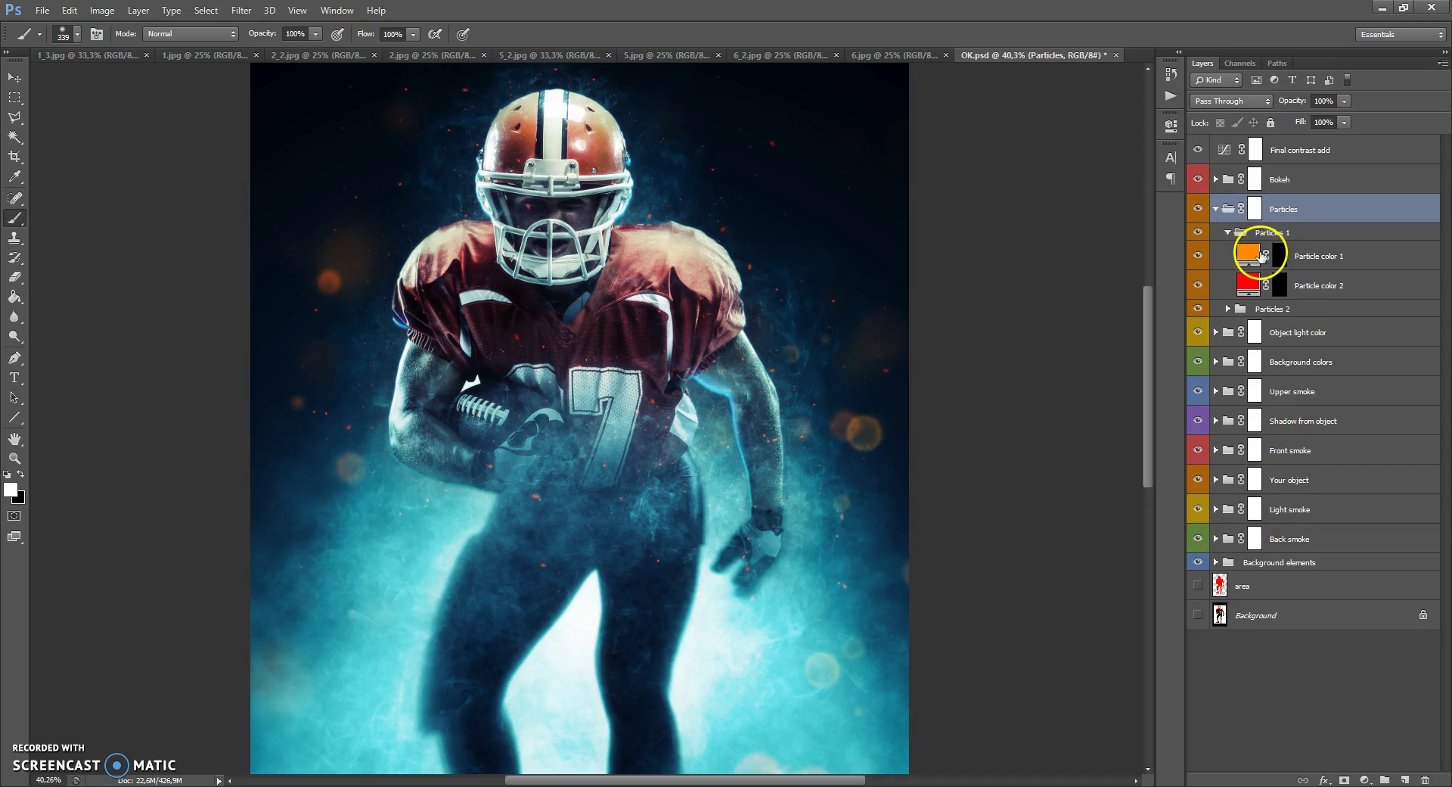
double_click(1249, 255)
click(1201, 446)
drag(1201, 459, 1204, 463)
click(1336, 353)
double_click(1249, 285)
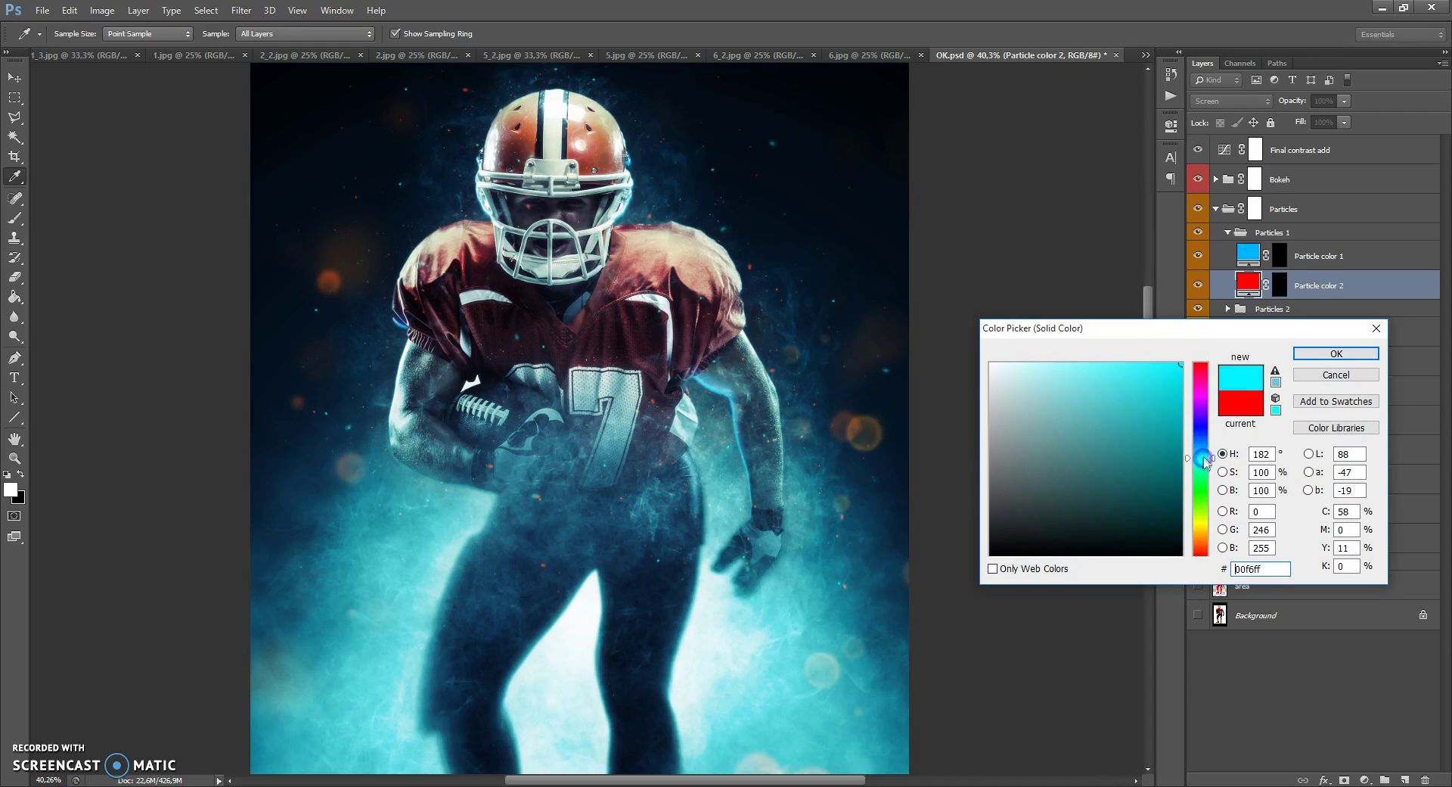
click(1336, 353)
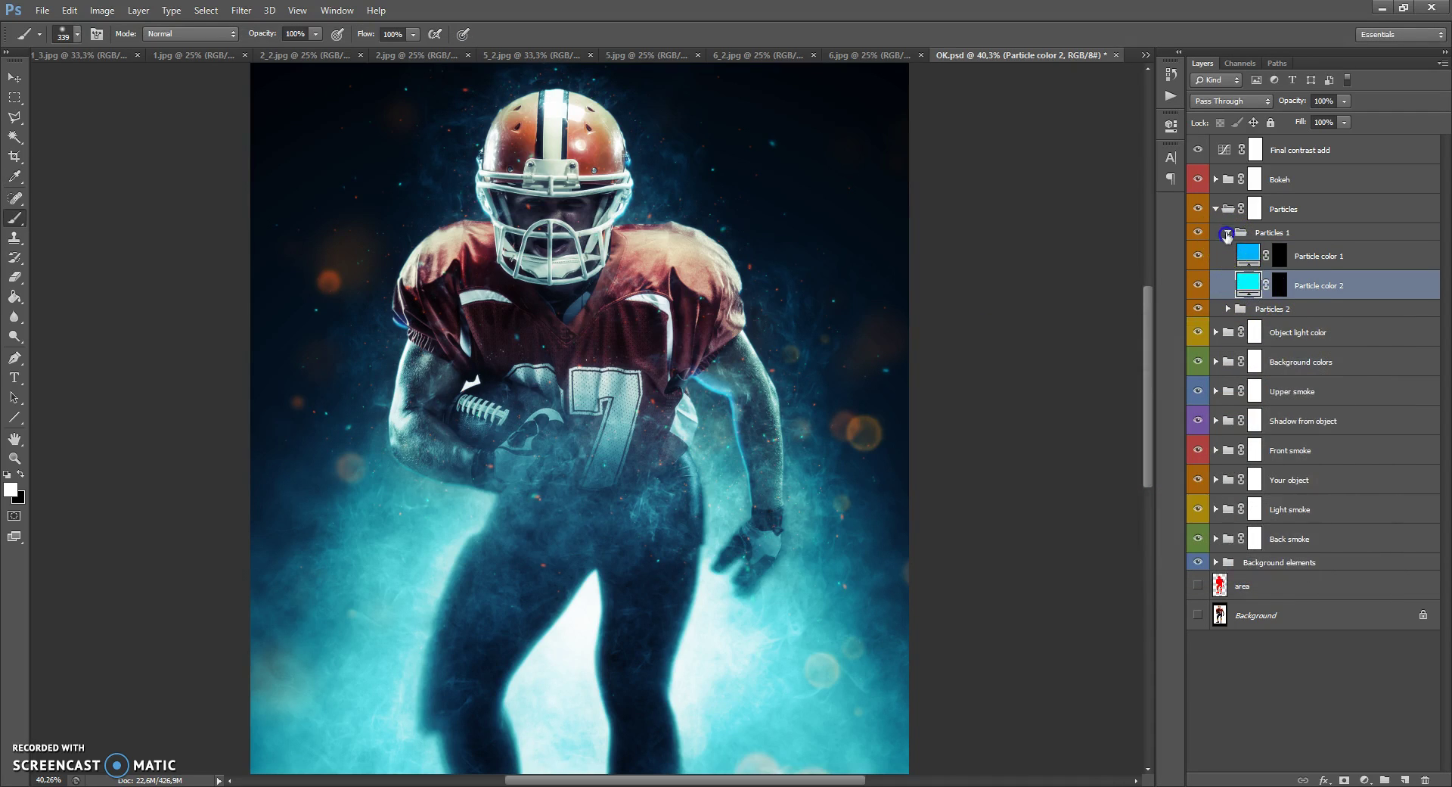
In the Particles 2 group, set Particle color 3 and Particle color 4 to cyan, and collapse the particle groups.
click(1227, 233)
click(1228, 249)
double_click(1248, 272)
drag(1205, 446, 1202, 458)
click(1331, 353)
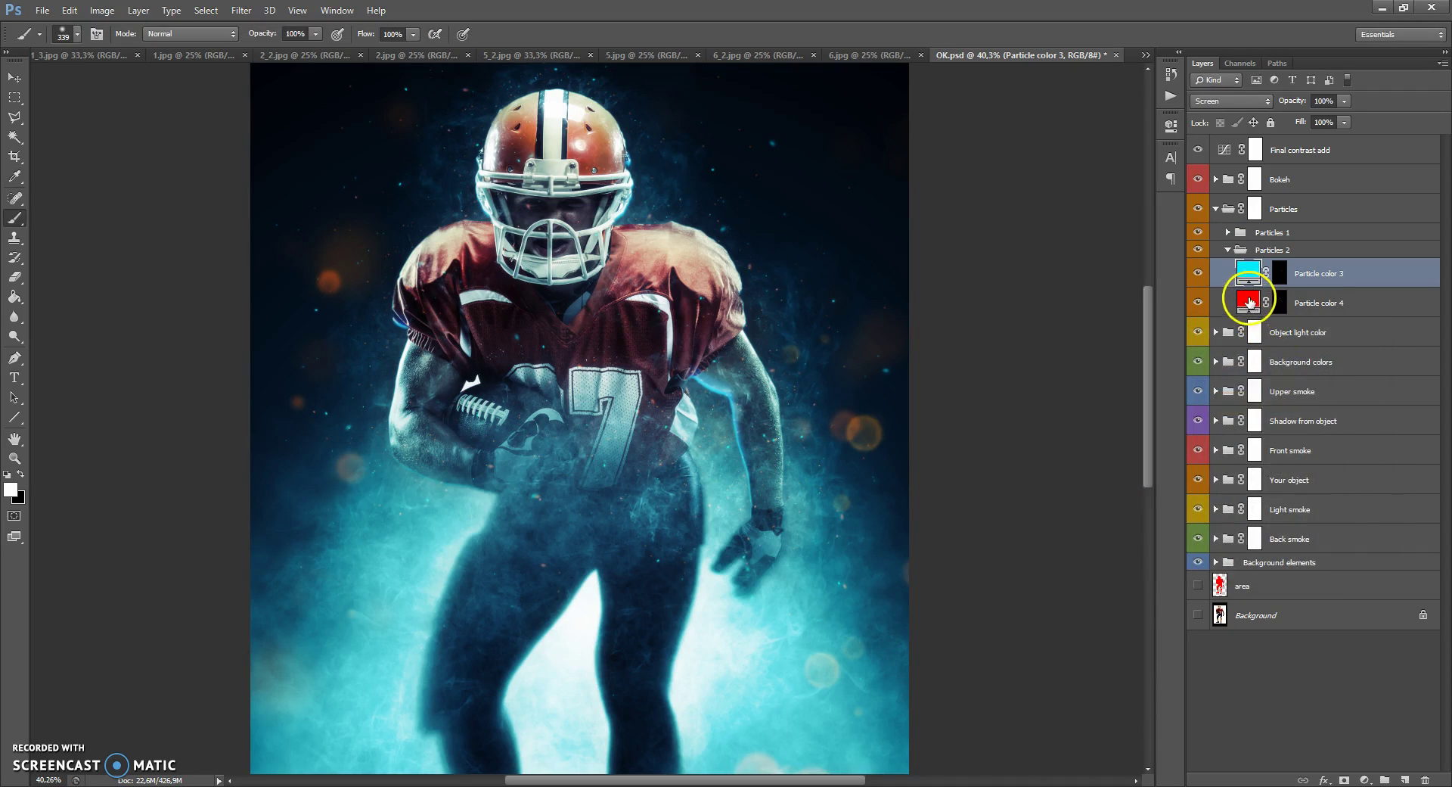
double_click(1249, 300)
drag(1203, 453, 1204, 457)
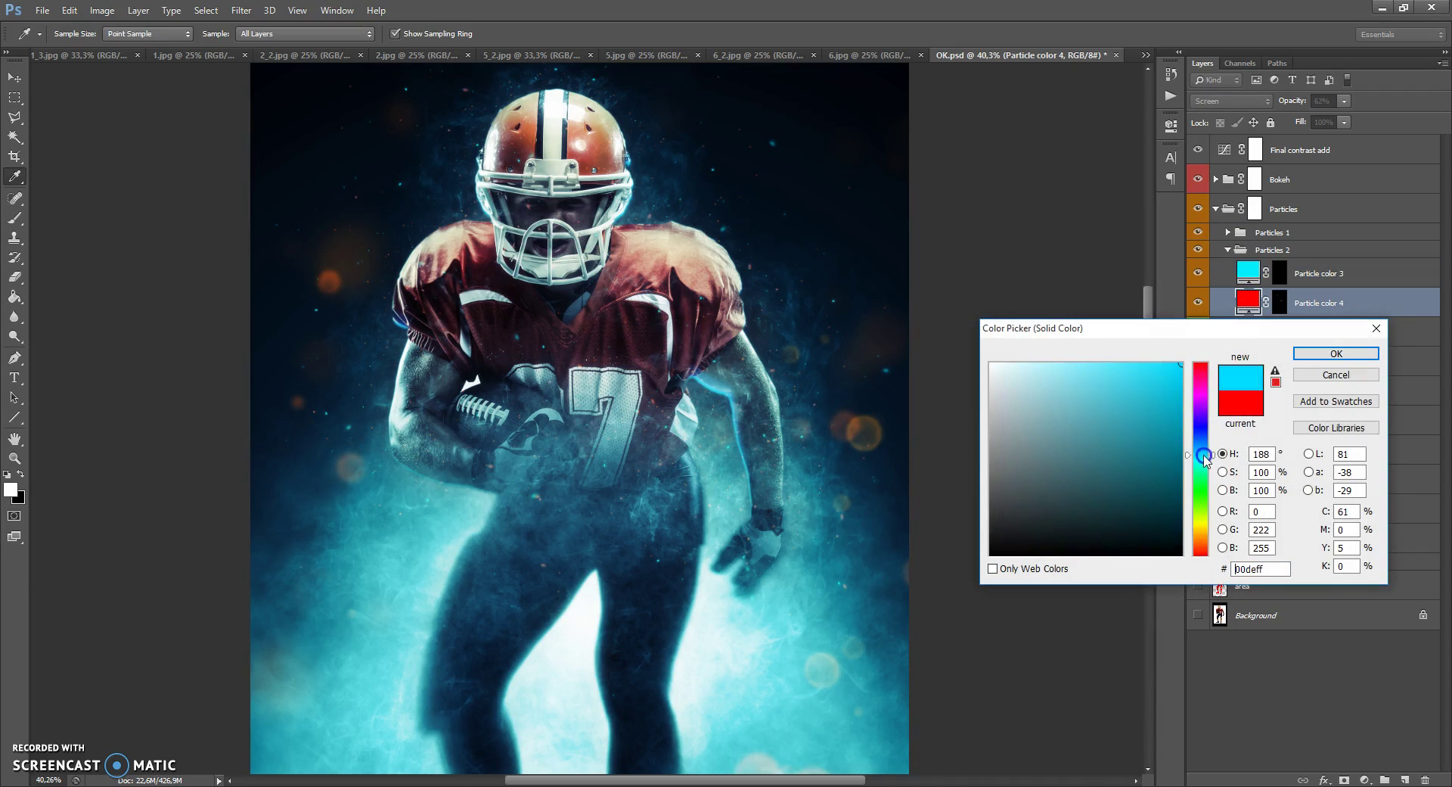
click(1313, 352)
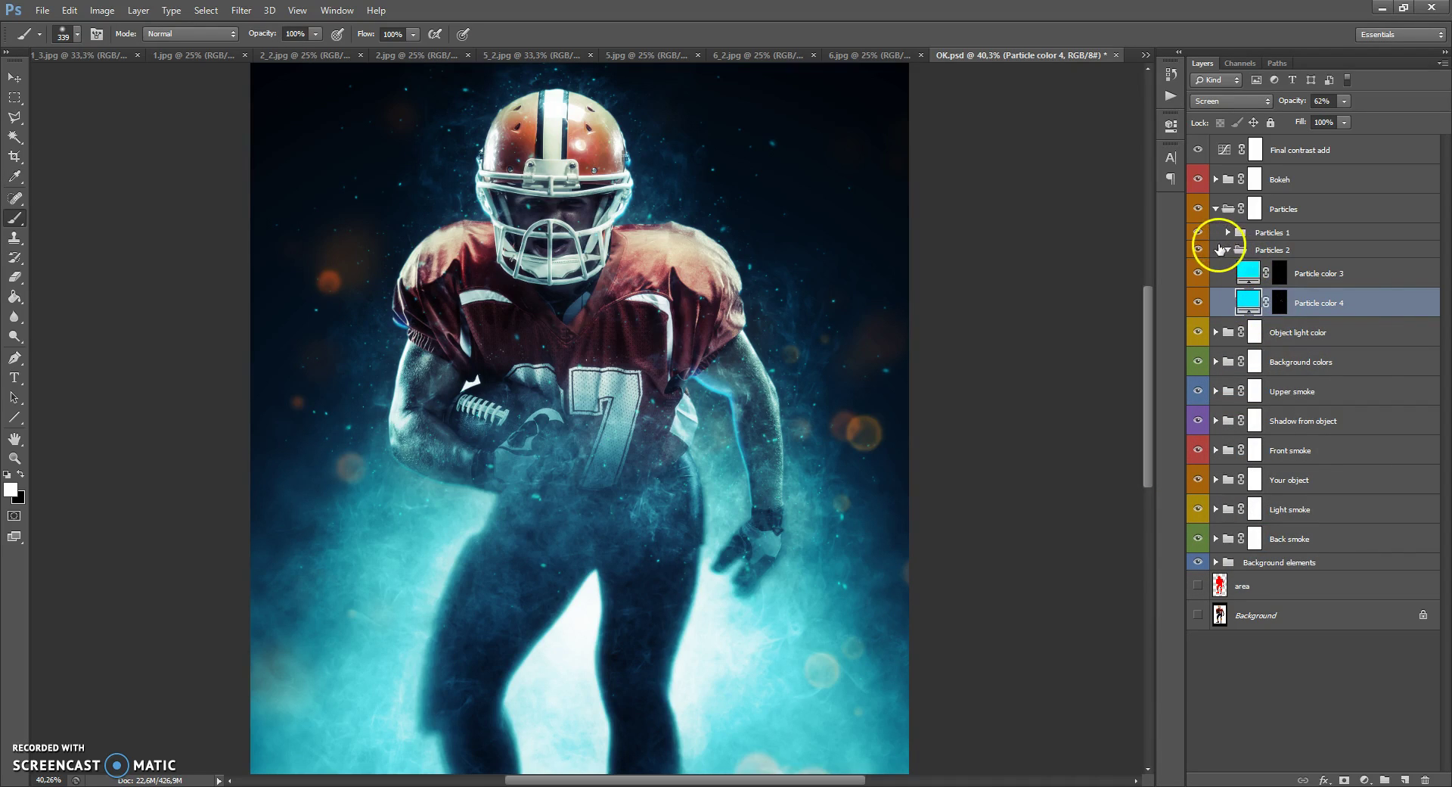
click(1221, 250)
click(1216, 210)
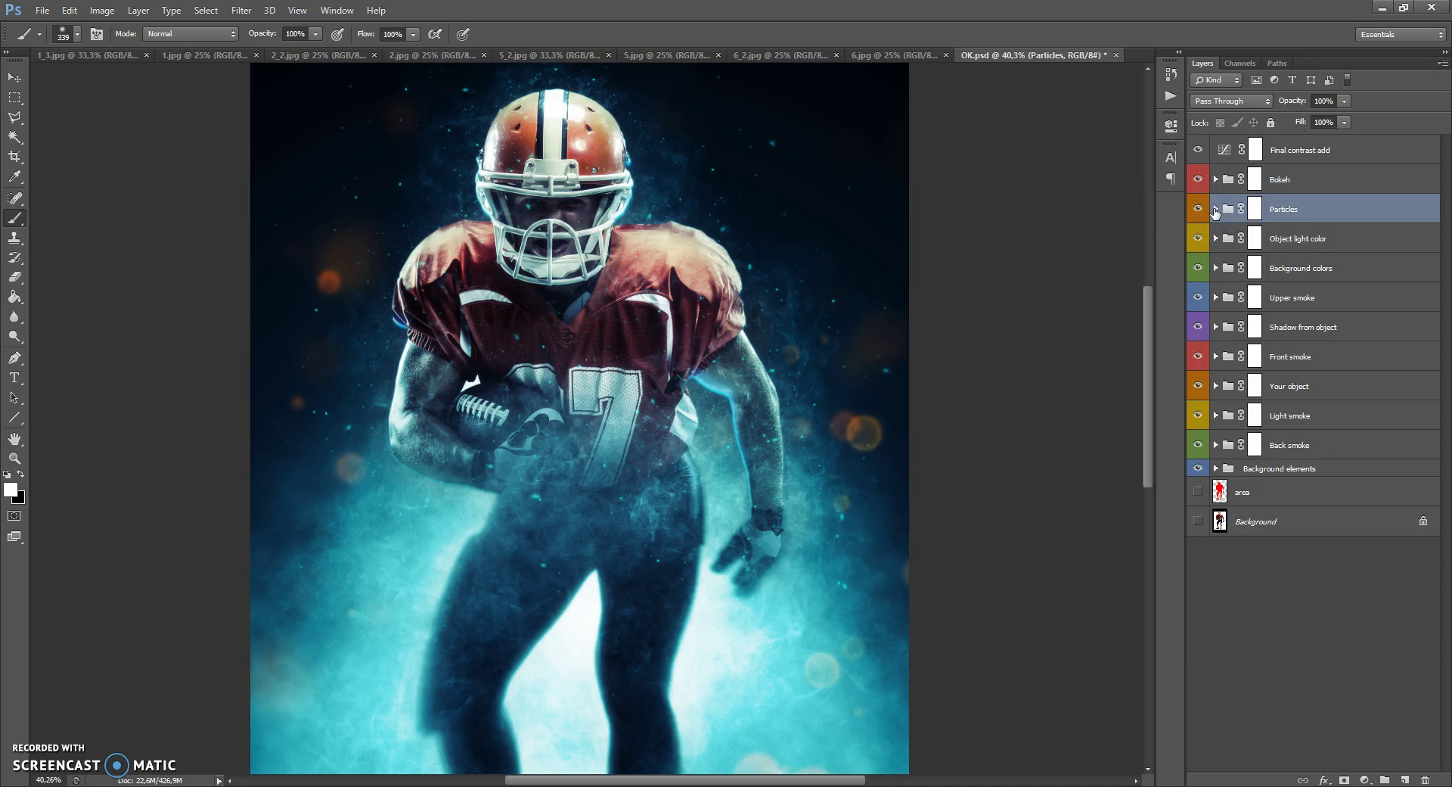
In the Bokeh group, set Bokeh color 1 to bright sky blue and Bokeh color 2 to cyan-blue.
click(1216, 180)
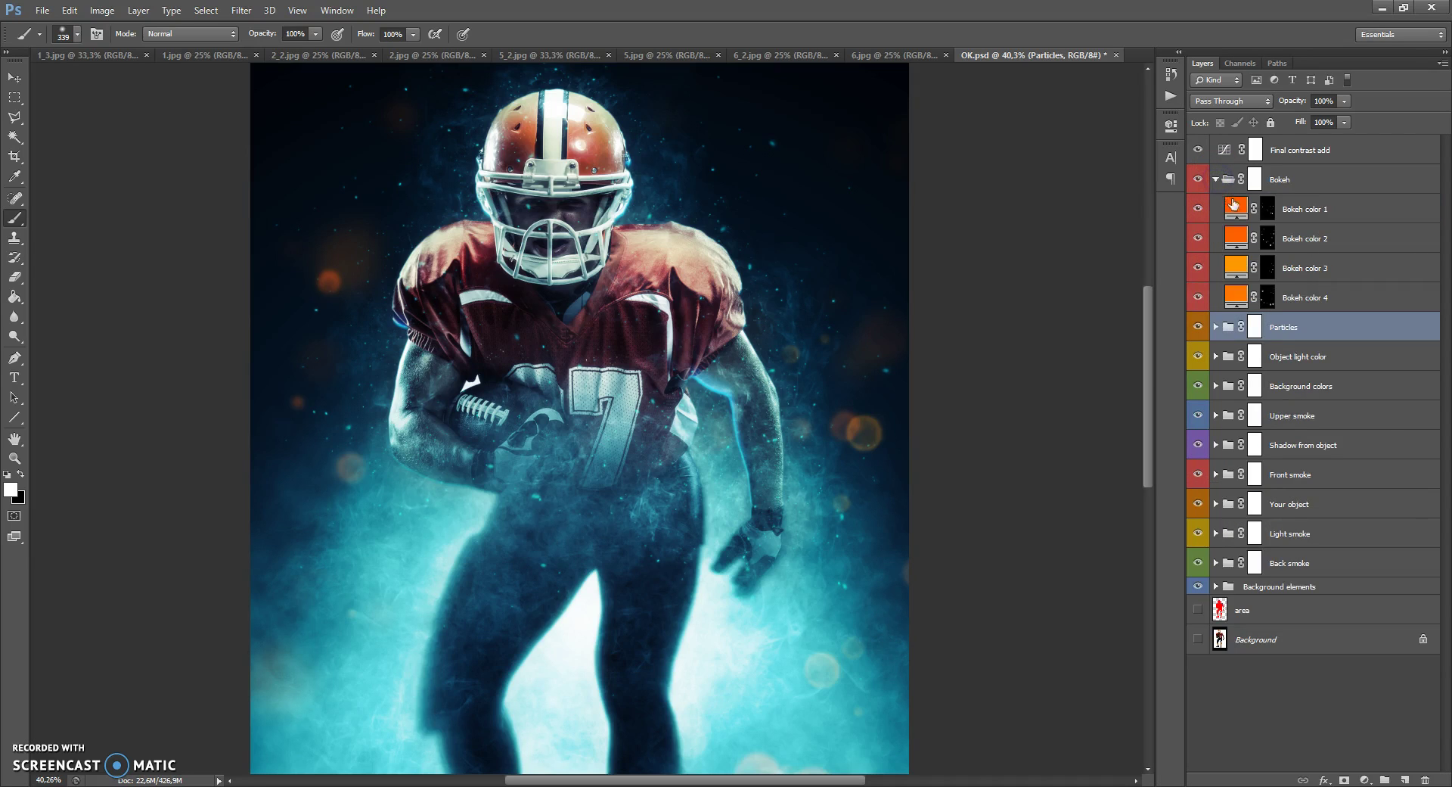
double_click(1233, 205)
drag(1203, 450, 1203, 456)
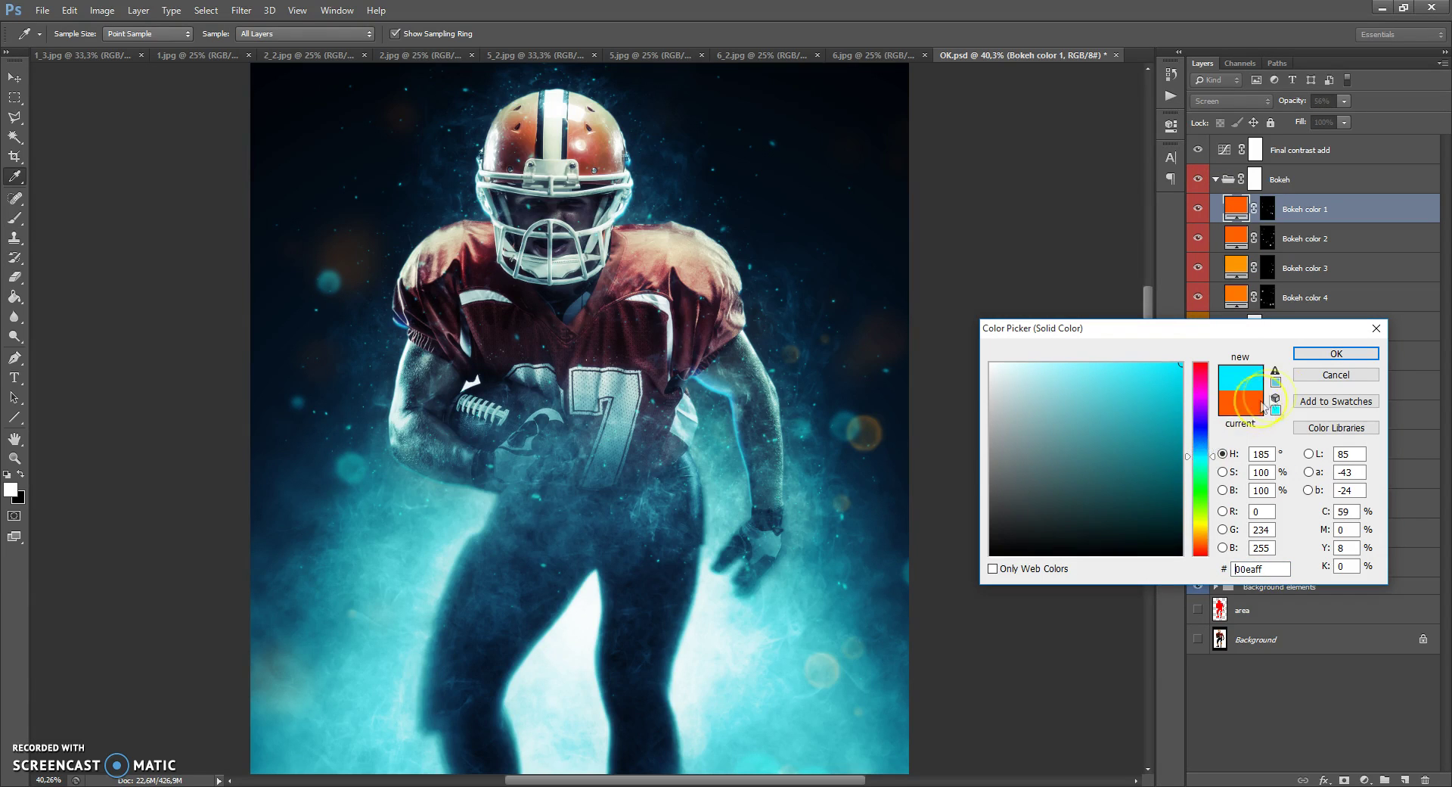
click(1335, 354)
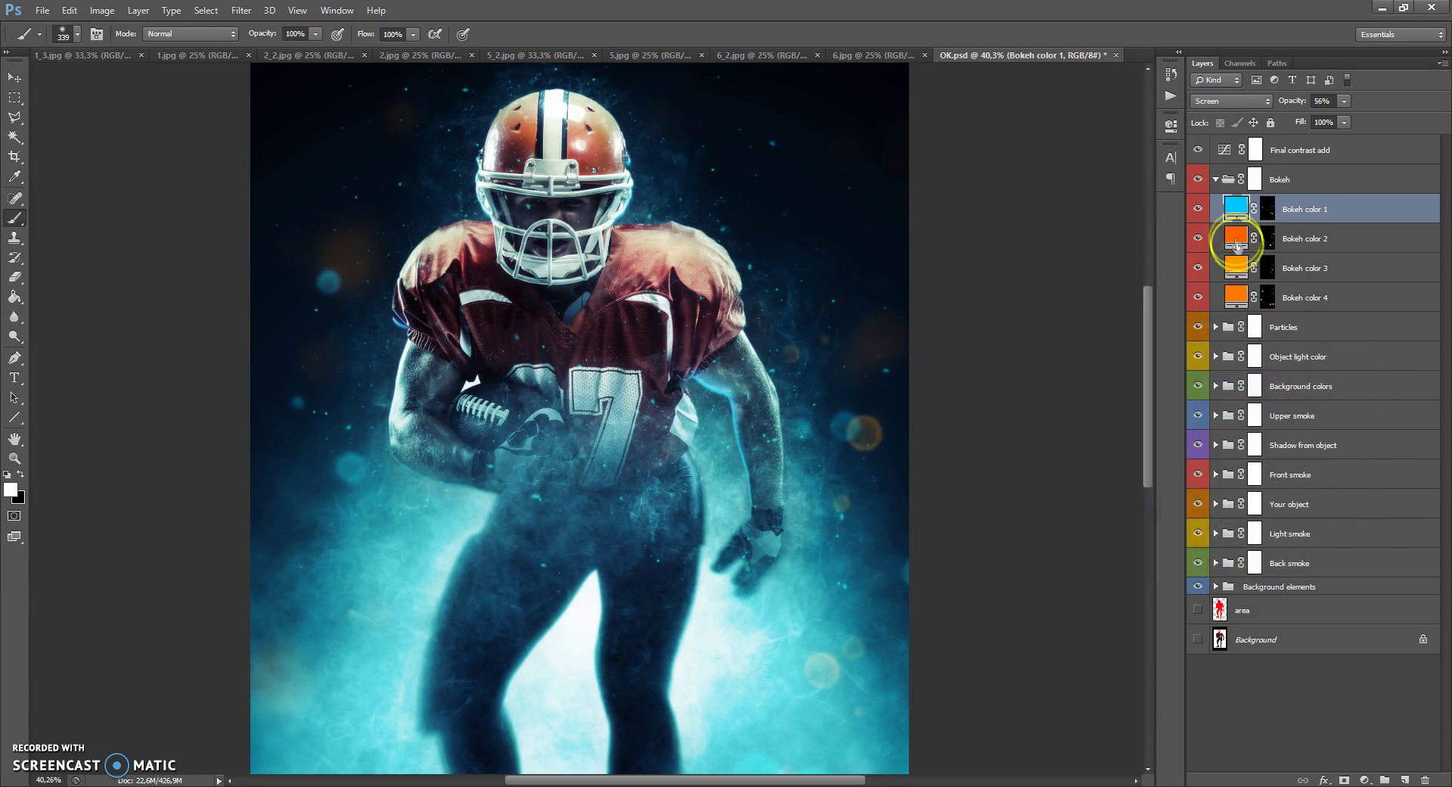
double_click(1235, 236)
drag(1201, 456, 1199, 454)
click(1306, 360)
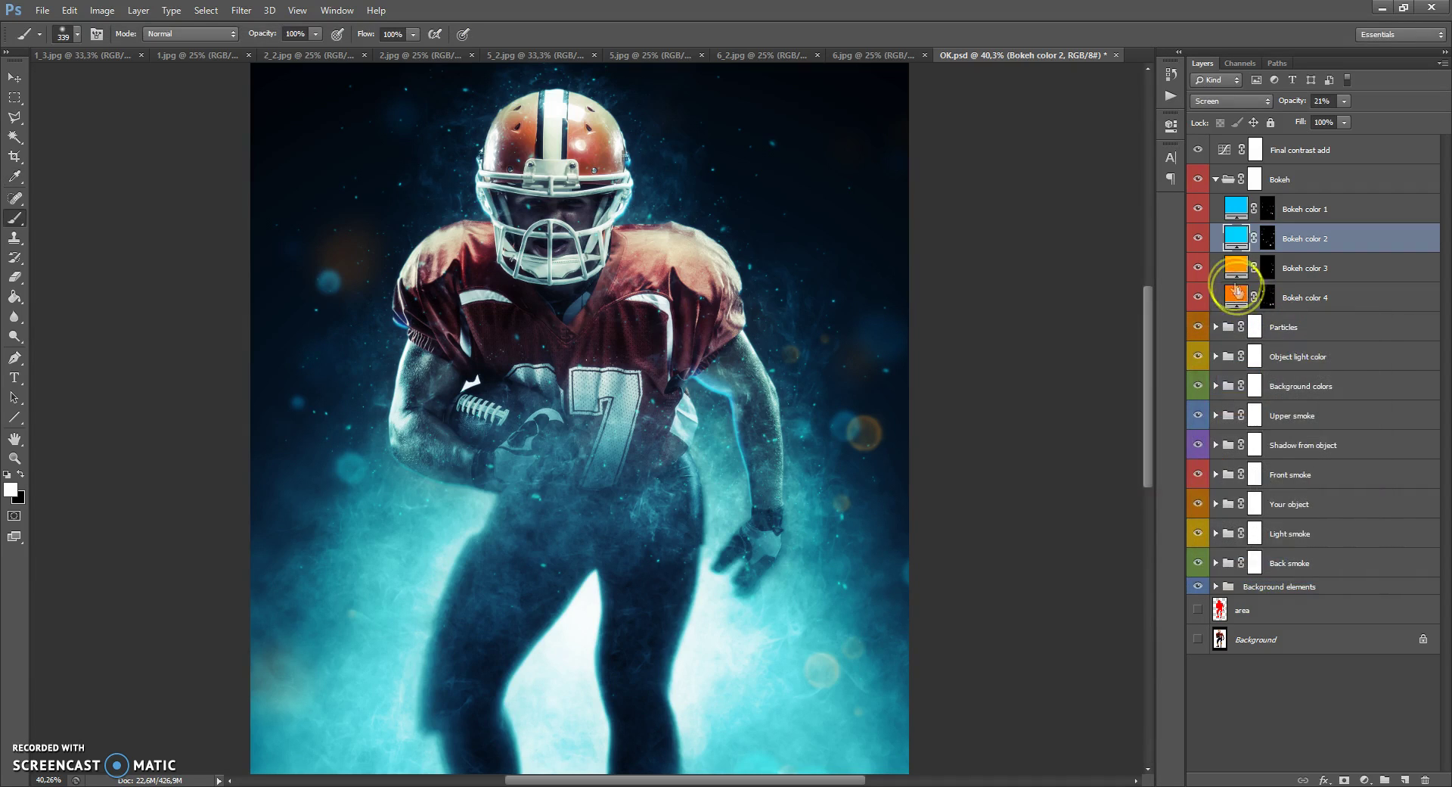
Set Bokeh color 3 to blue 00c0ff and Bokeh color 4 to cyan-blue, and collapse the Bokeh group.
double_click(1236, 266)
drag(1200, 455, 1198, 452)
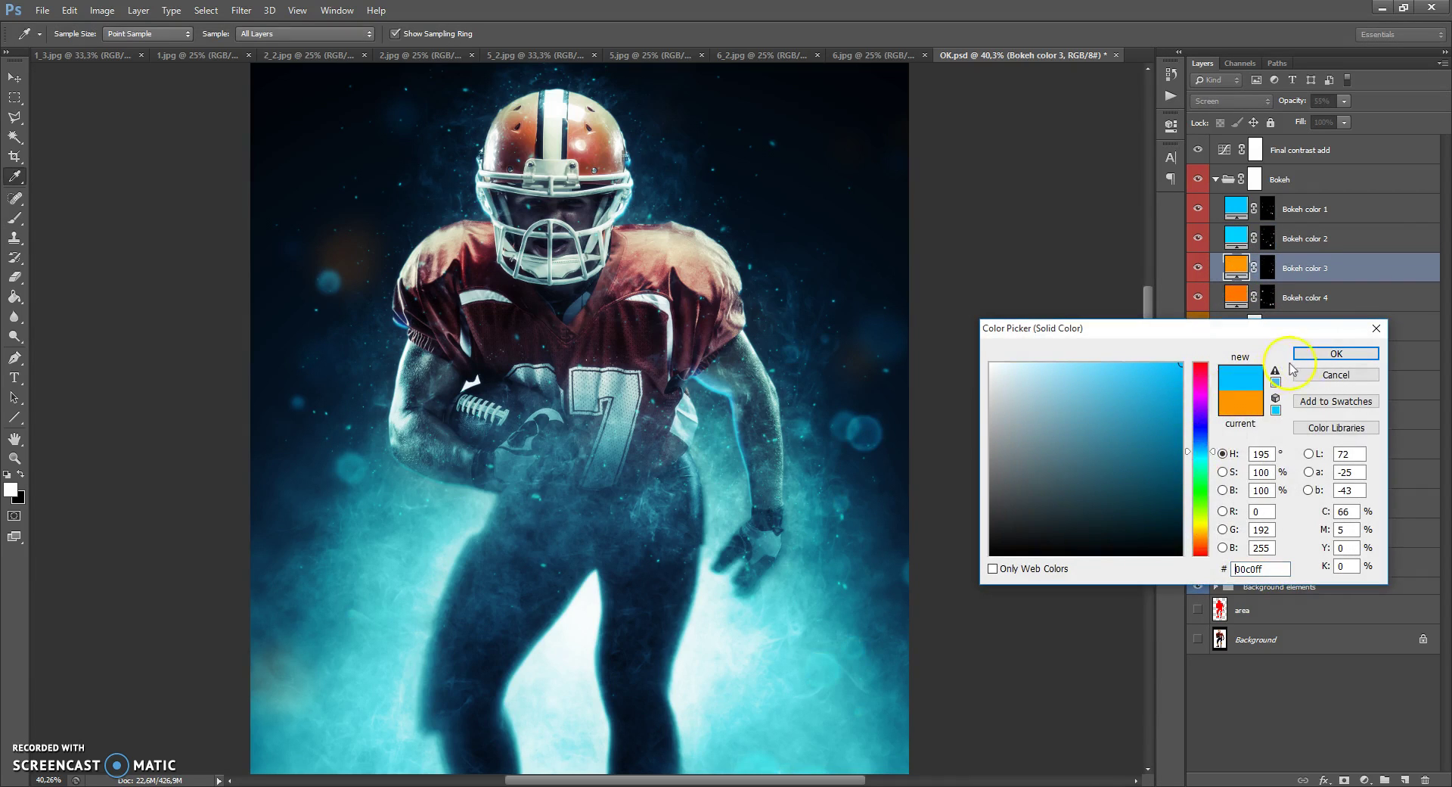
click(1301, 355)
double_click(1236, 296)
drag(1200, 454, 1202, 459)
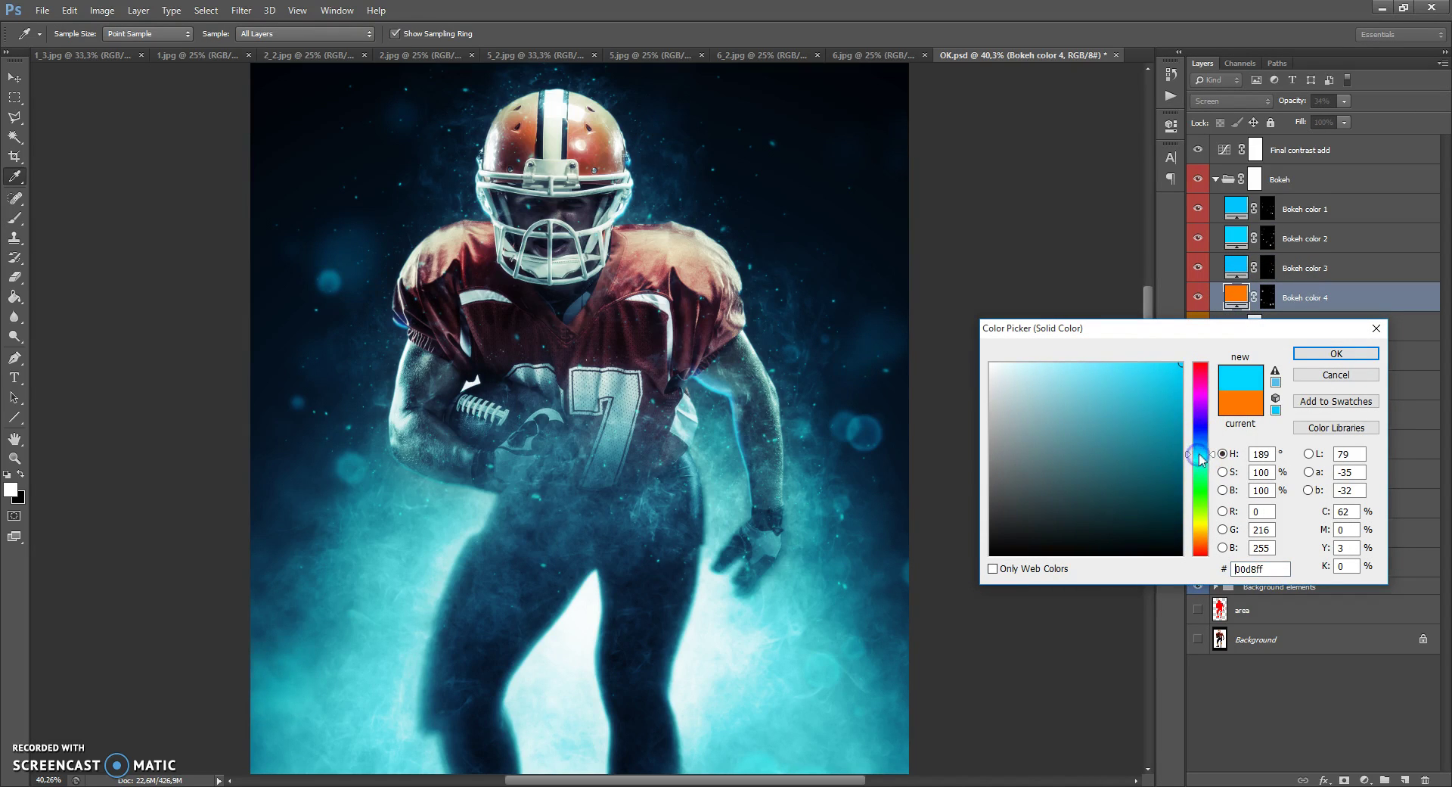
click(1314, 354)
click(1216, 179)
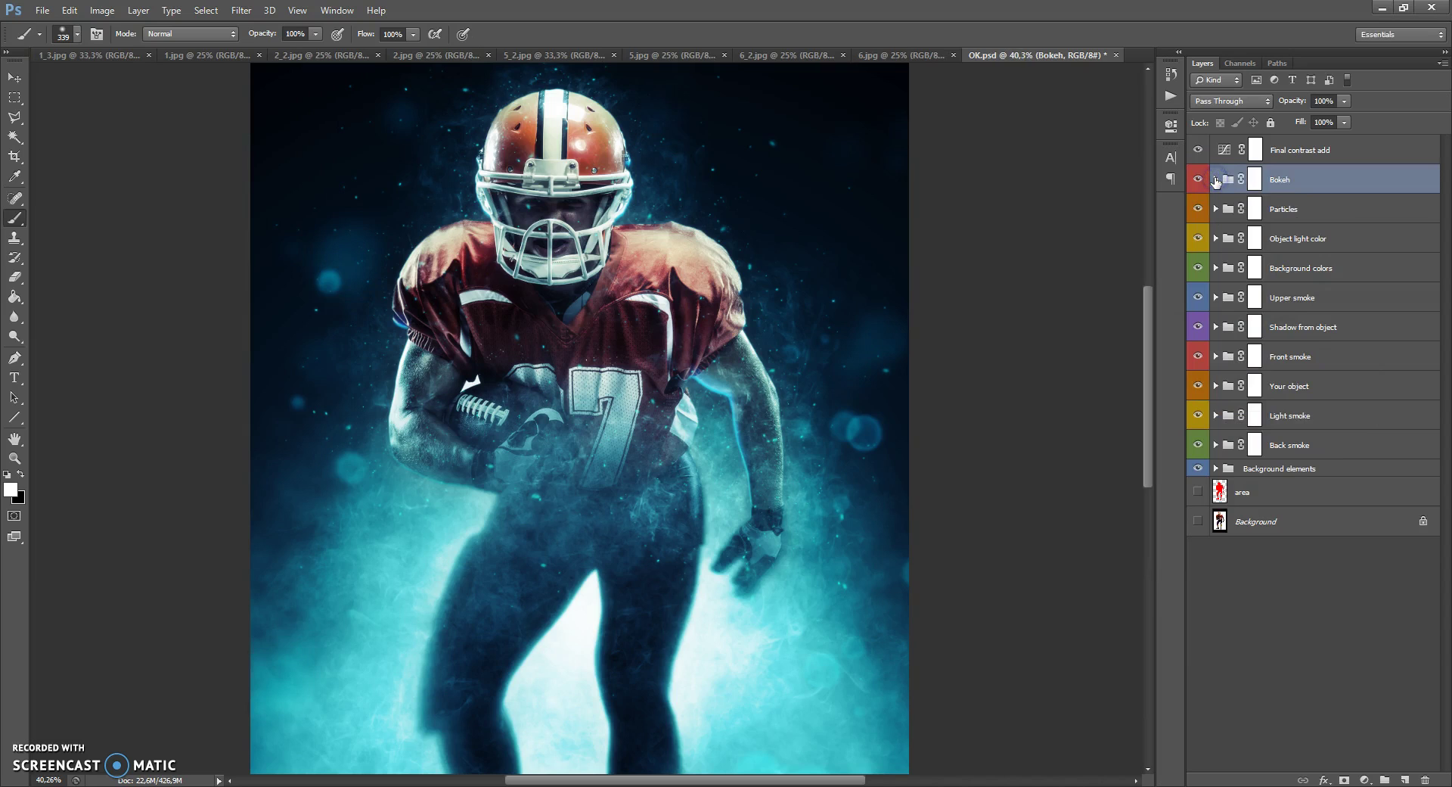
Select the Upper smoke group and toggle its visibility to compare the image with and without the smoke.
scroll(567, 327, down, 3)
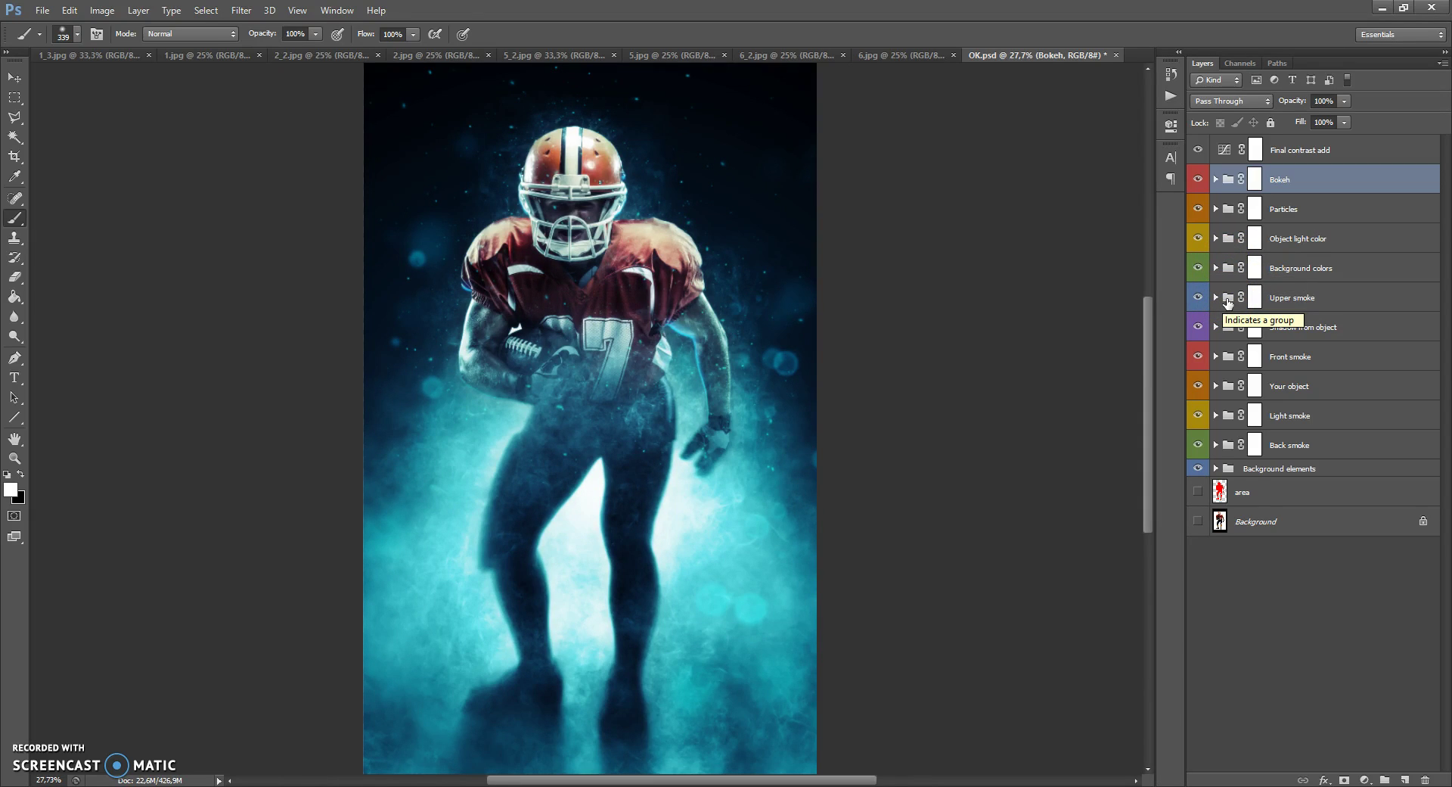
click(1226, 300)
click(1198, 298)
click(1198, 298)
click(1199, 298)
click(1198, 298)
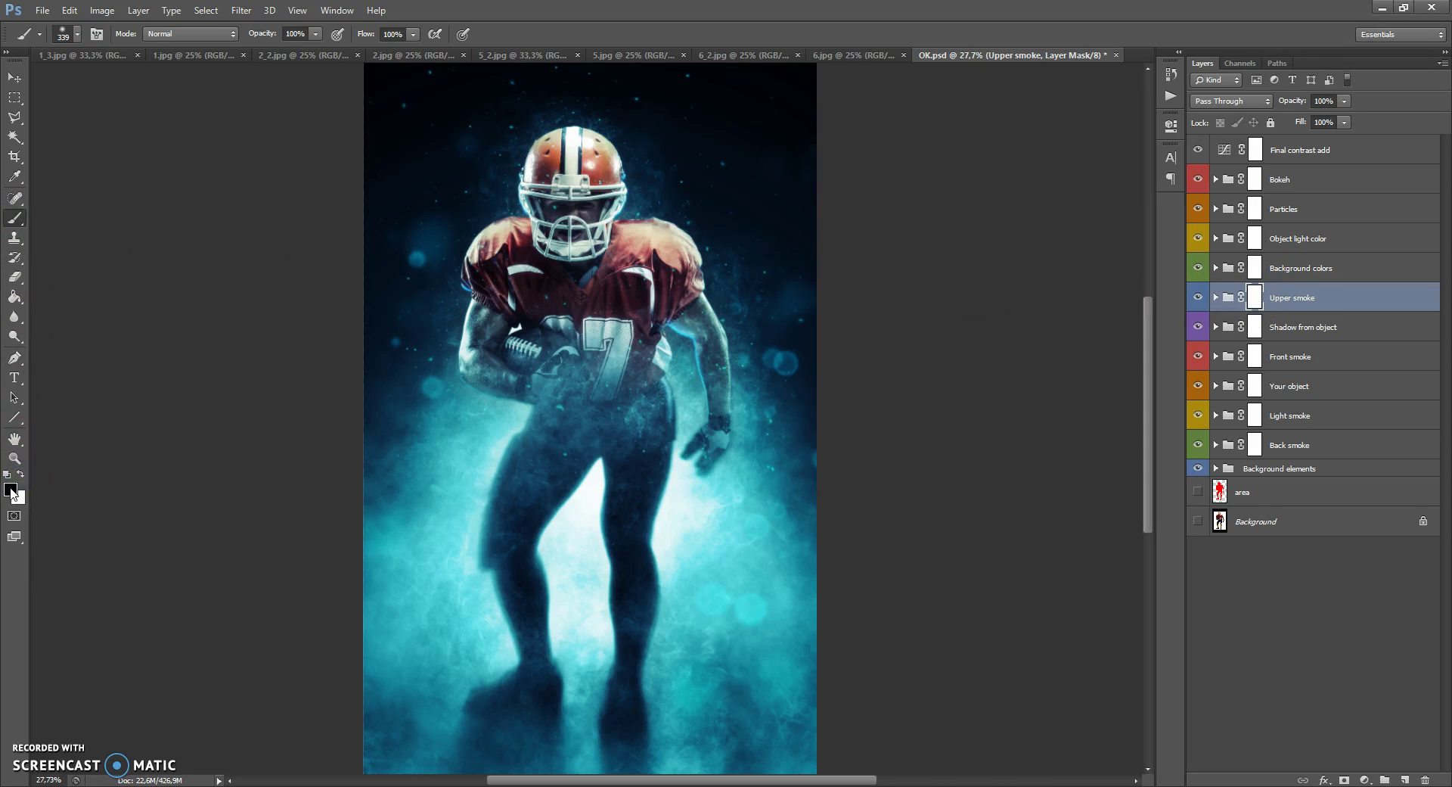
Paint the Upper smoke mask black with an 825 px soft brush to hide smoke around the player, and restore most of it with white.
right_click(763, 305)
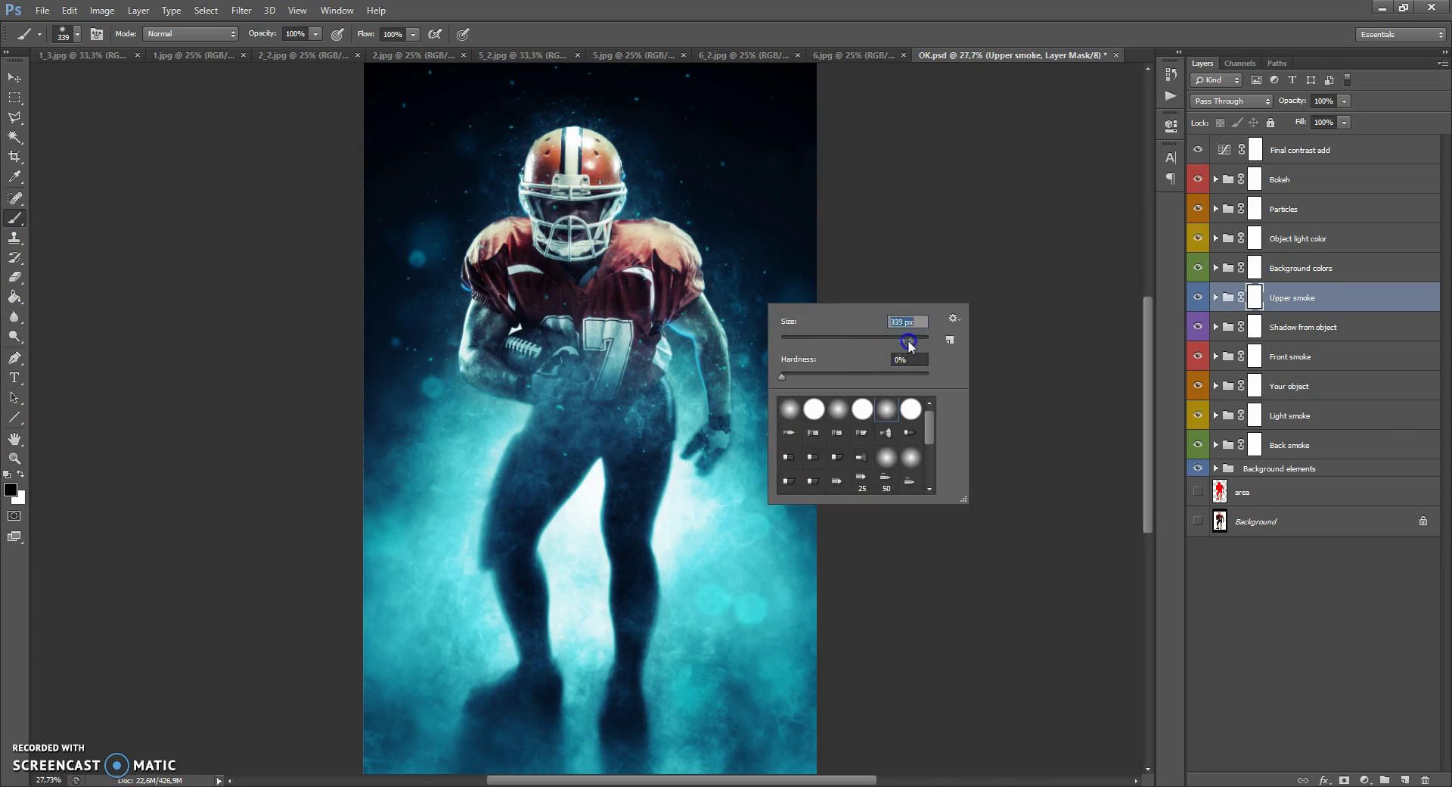
click(1250, 297)
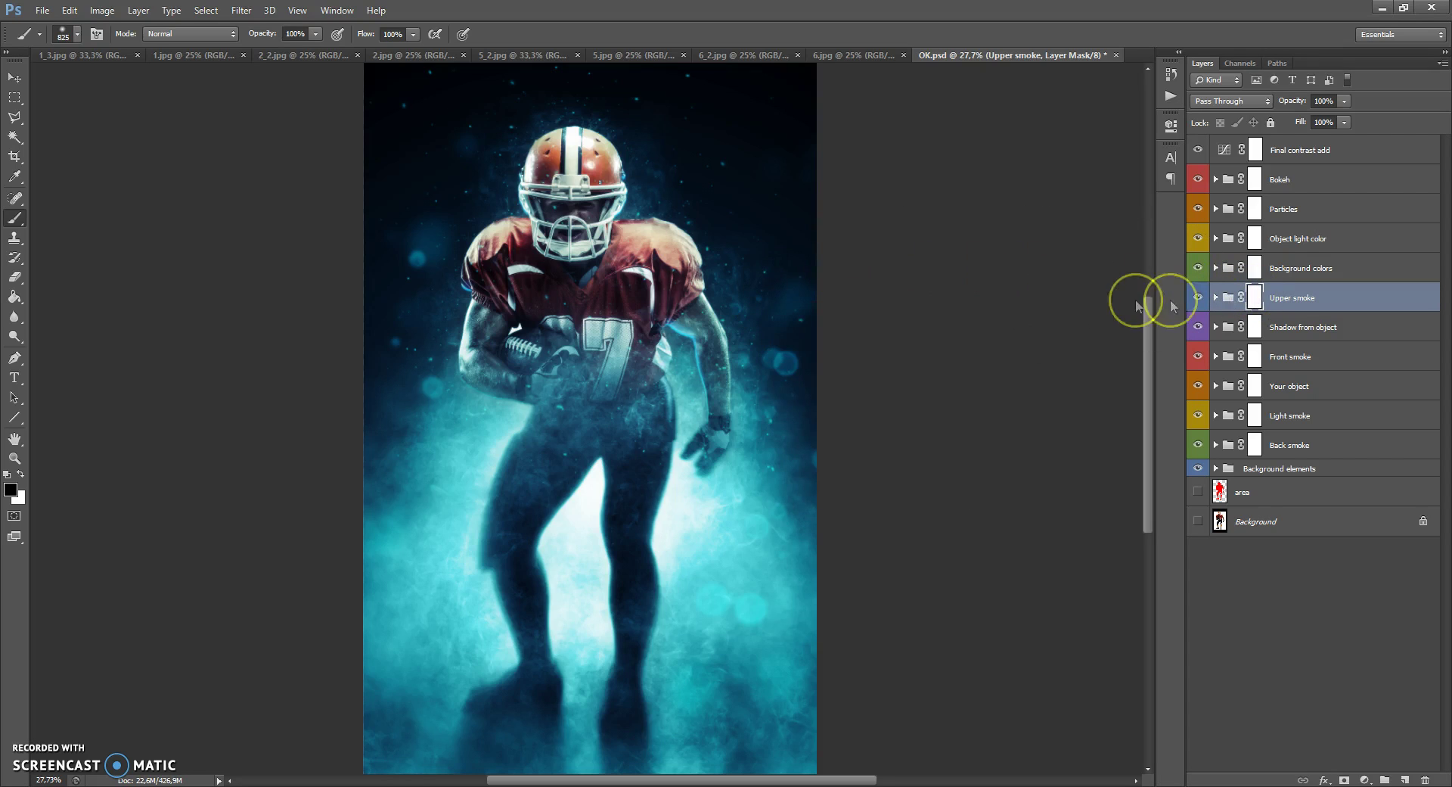
mouse_move(680, 371)
mouse_down()
mouse_move(642, 390)
mouse_move(649, 422)
mouse_move(592, 428)
mouse_move(501, 506)
mouse_move(521, 558)
mouse_move(457, 531)
mouse_move(438, 668)
mouse_move(415, 699)
mouse_move(849, 745)
mouse_move(725, 586)
mouse_move(757, 476)
mouse_move(715, 407)
mouse_move(652, 411)
mouse_up()
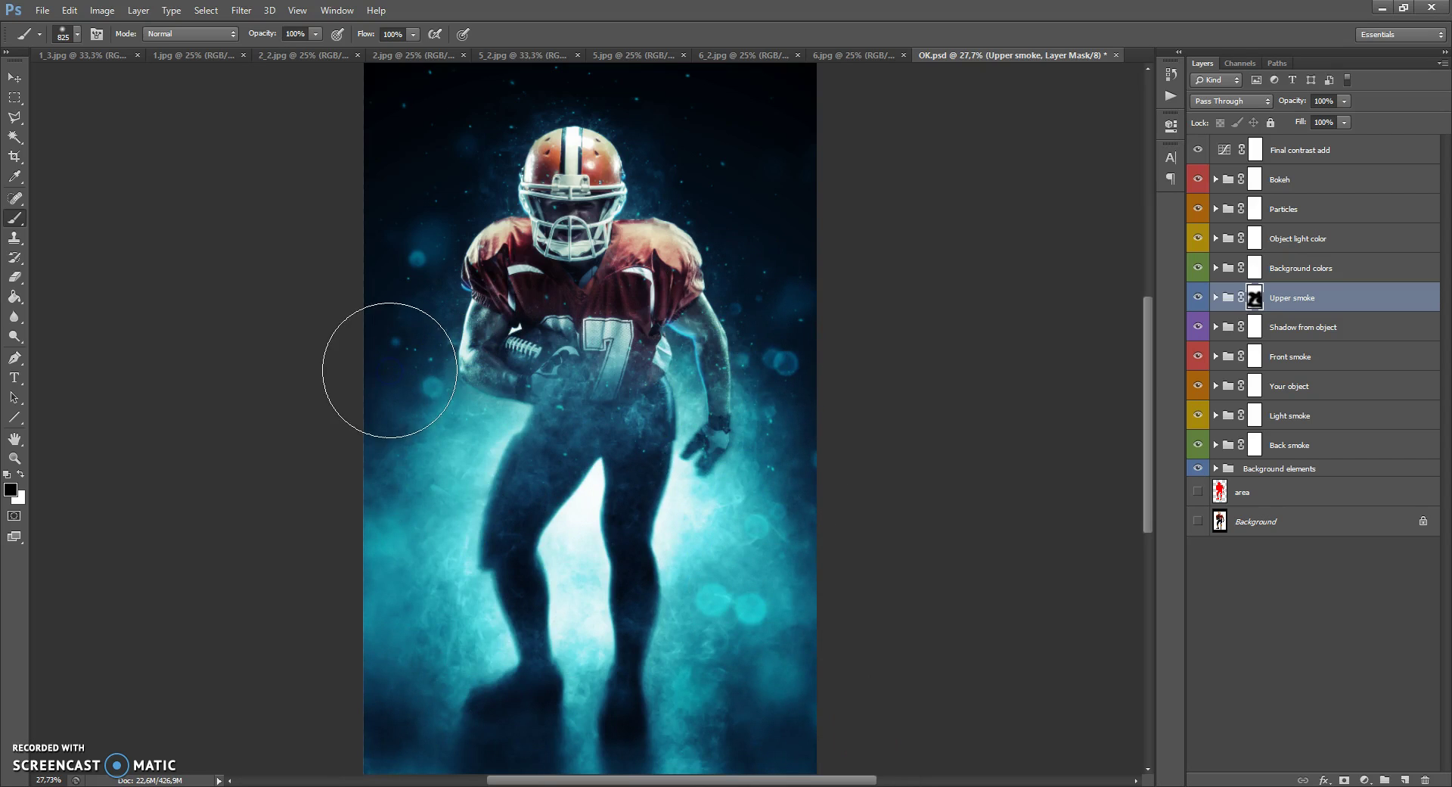
click(20, 474)
mouse_move(388, 522)
mouse_down()
mouse_move(429, 659)
mouse_move(377, 741)
mouse_move(726, 747)
mouse_move(721, 674)
mouse_move(768, 648)
mouse_move(805, 508)
mouse_move(770, 339)
mouse_move(704, 380)
mouse_move(620, 294)
mouse_move(497, 315)
mouse_move(482, 282)
mouse_move(592, 349)
mouse_move(634, 357)
mouse_up()
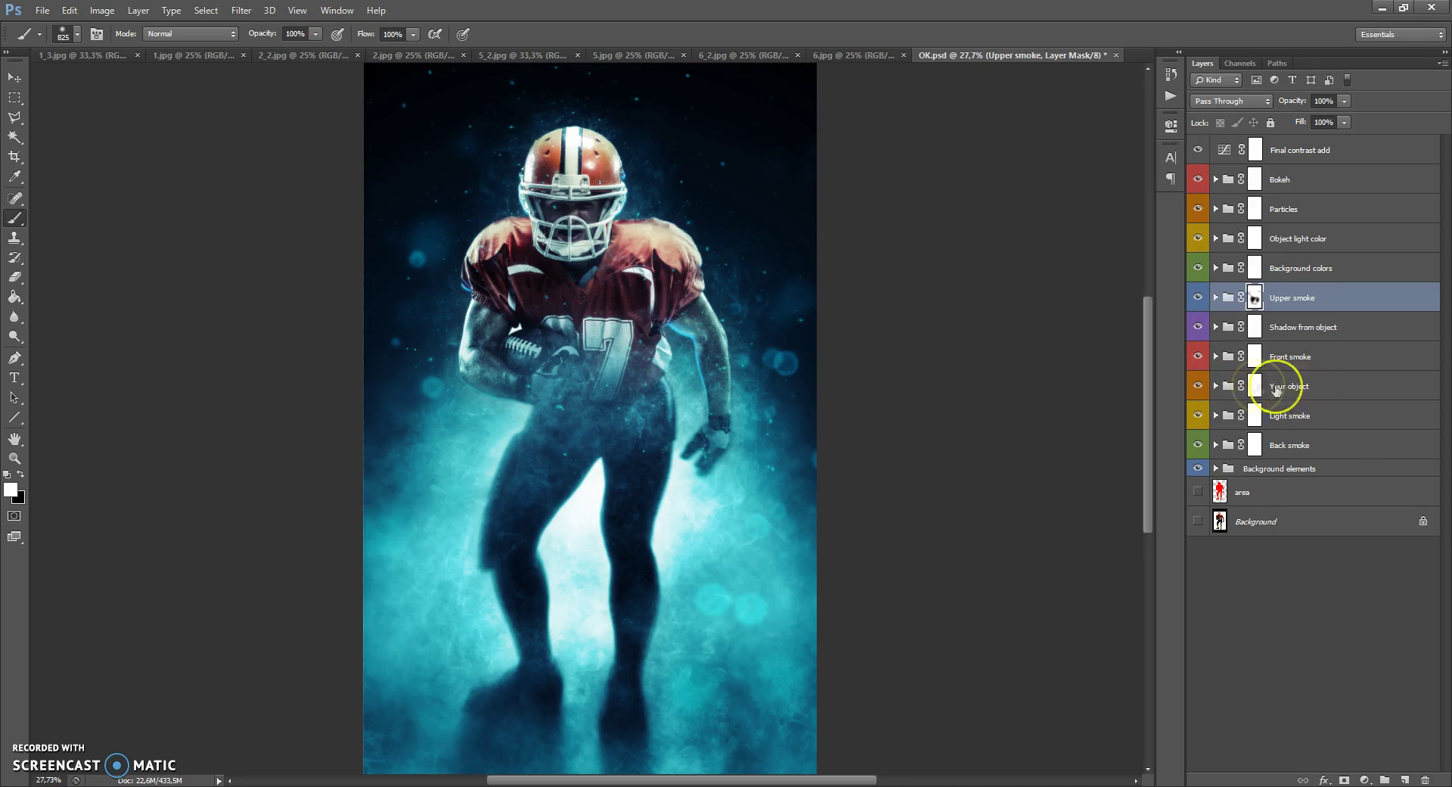
In the Your object group, set the Brightness/Contrast 1 adjustment to brightness -1 and contrast 33, and collapse the group.
click(1217, 385)
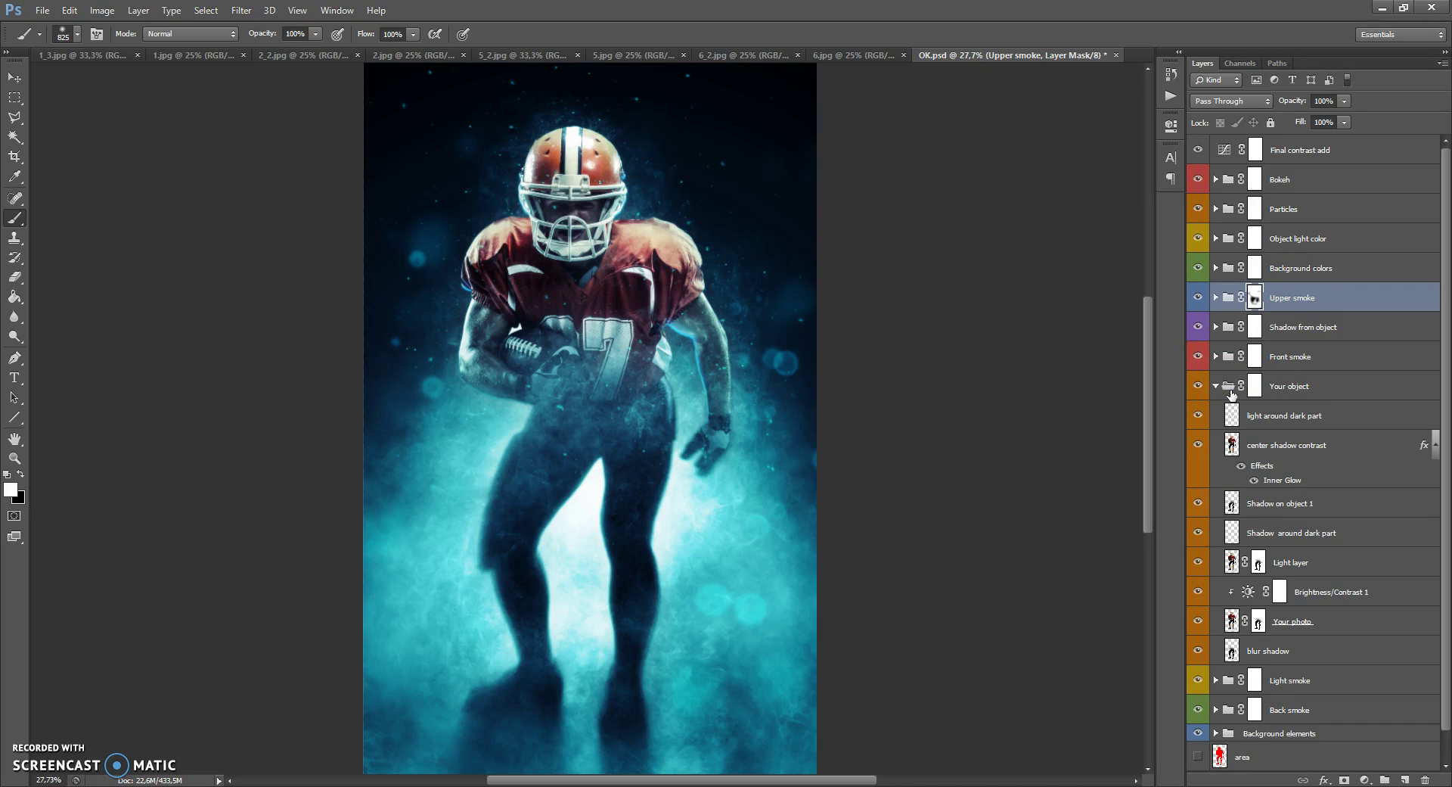
scroll(1232, 393, down, 1)
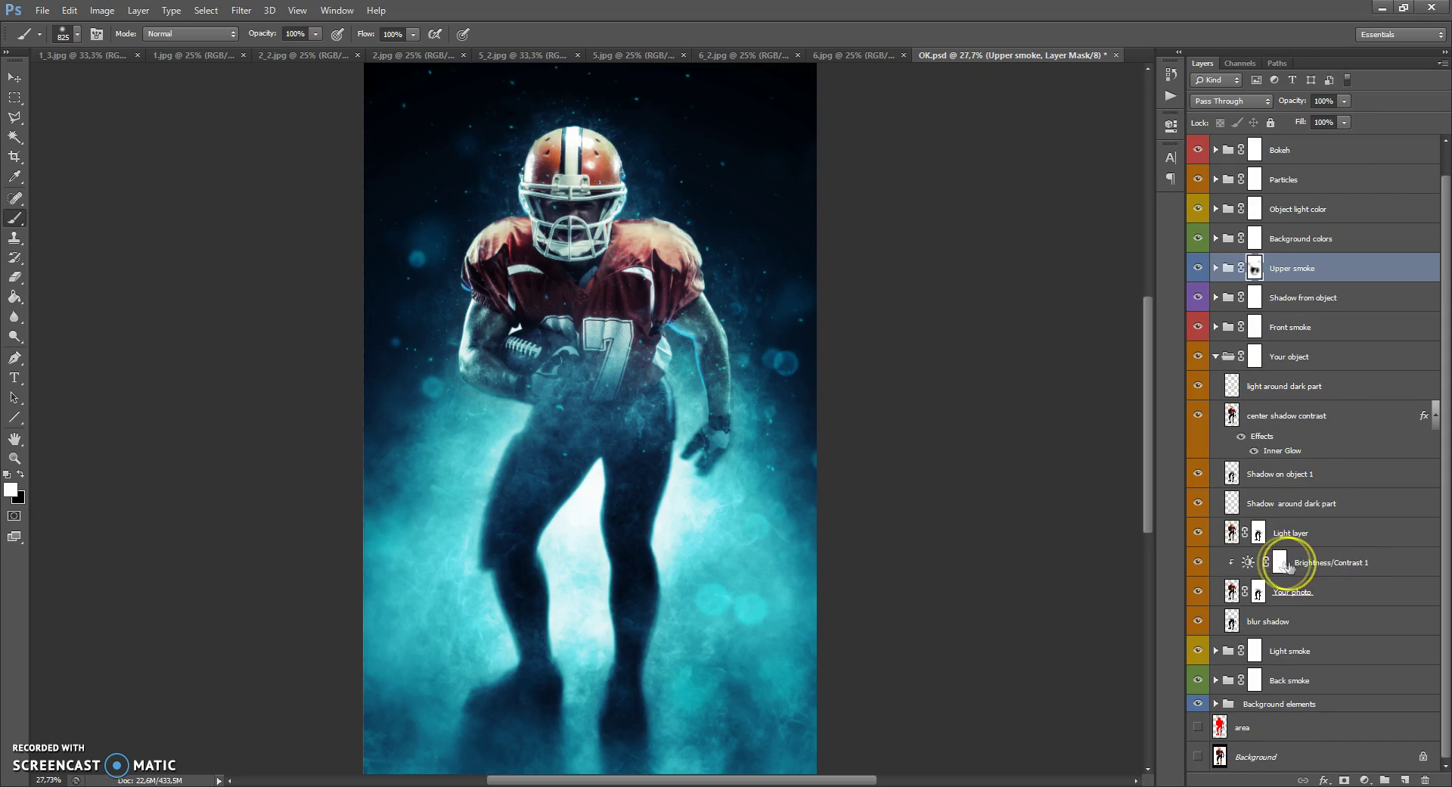
scroll(1248, 590, up, 1)
click(1248, 592)
click(1248, 592)
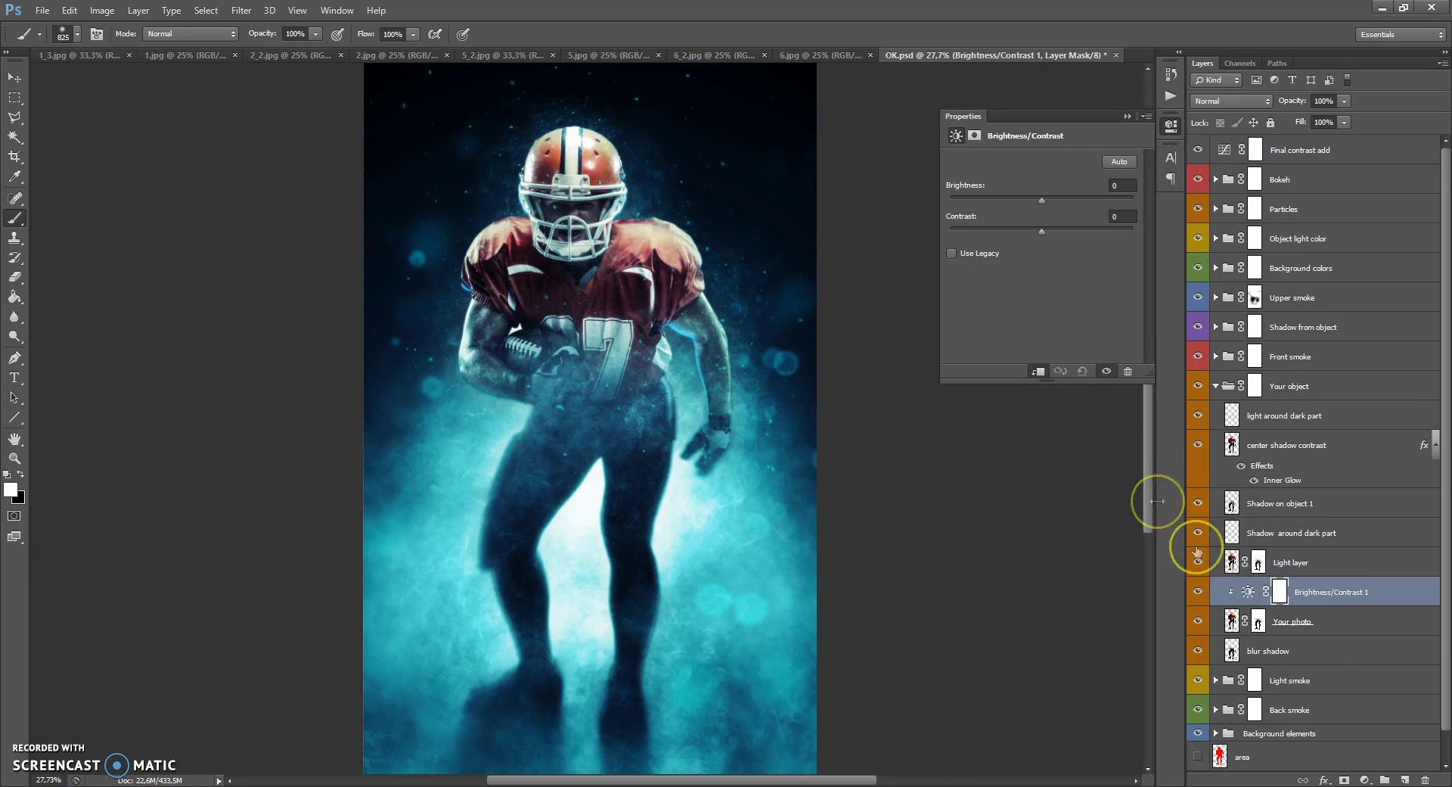
drag(1042, 199, 917, 238)
drag(1071, 242, 1102, 244)
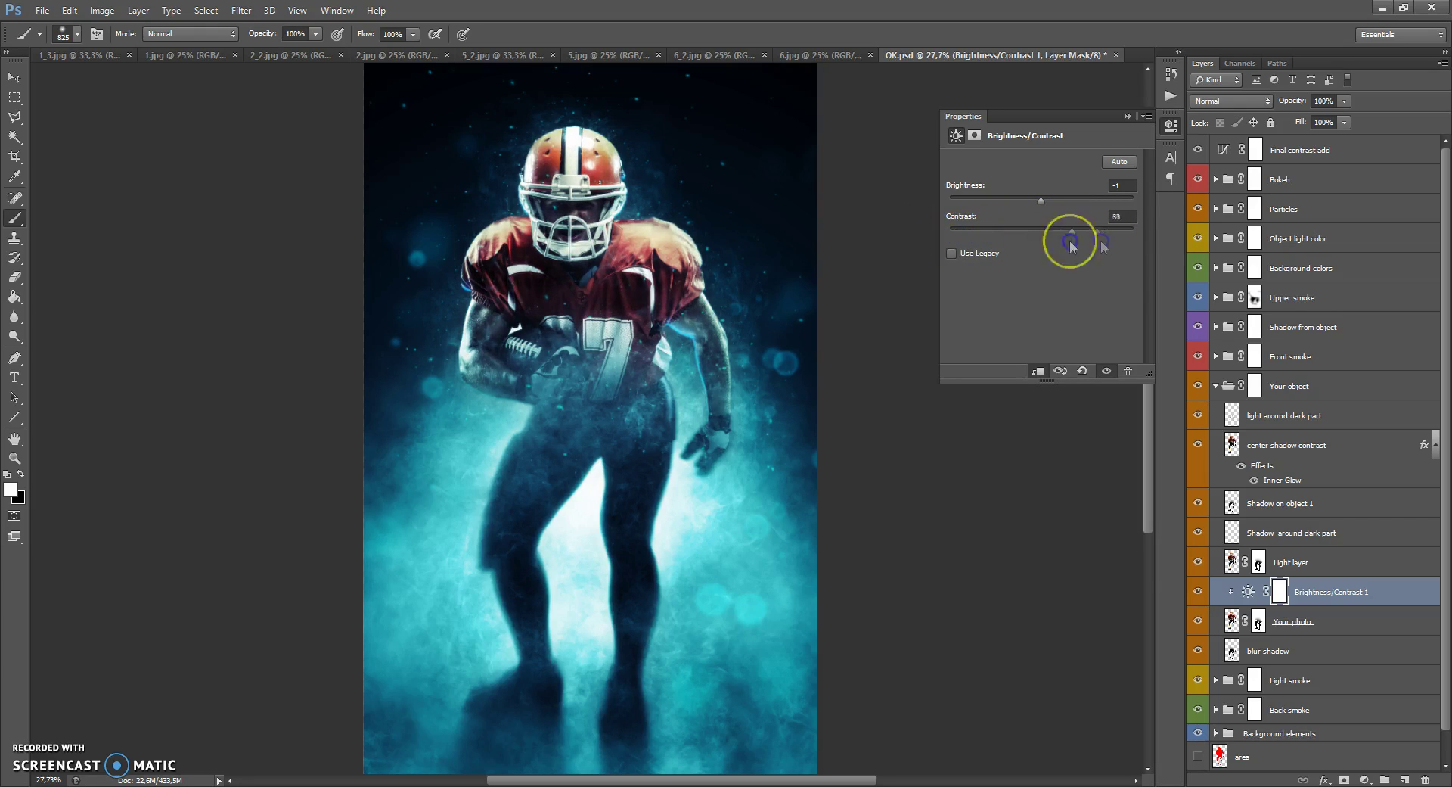
click(1129, 116)
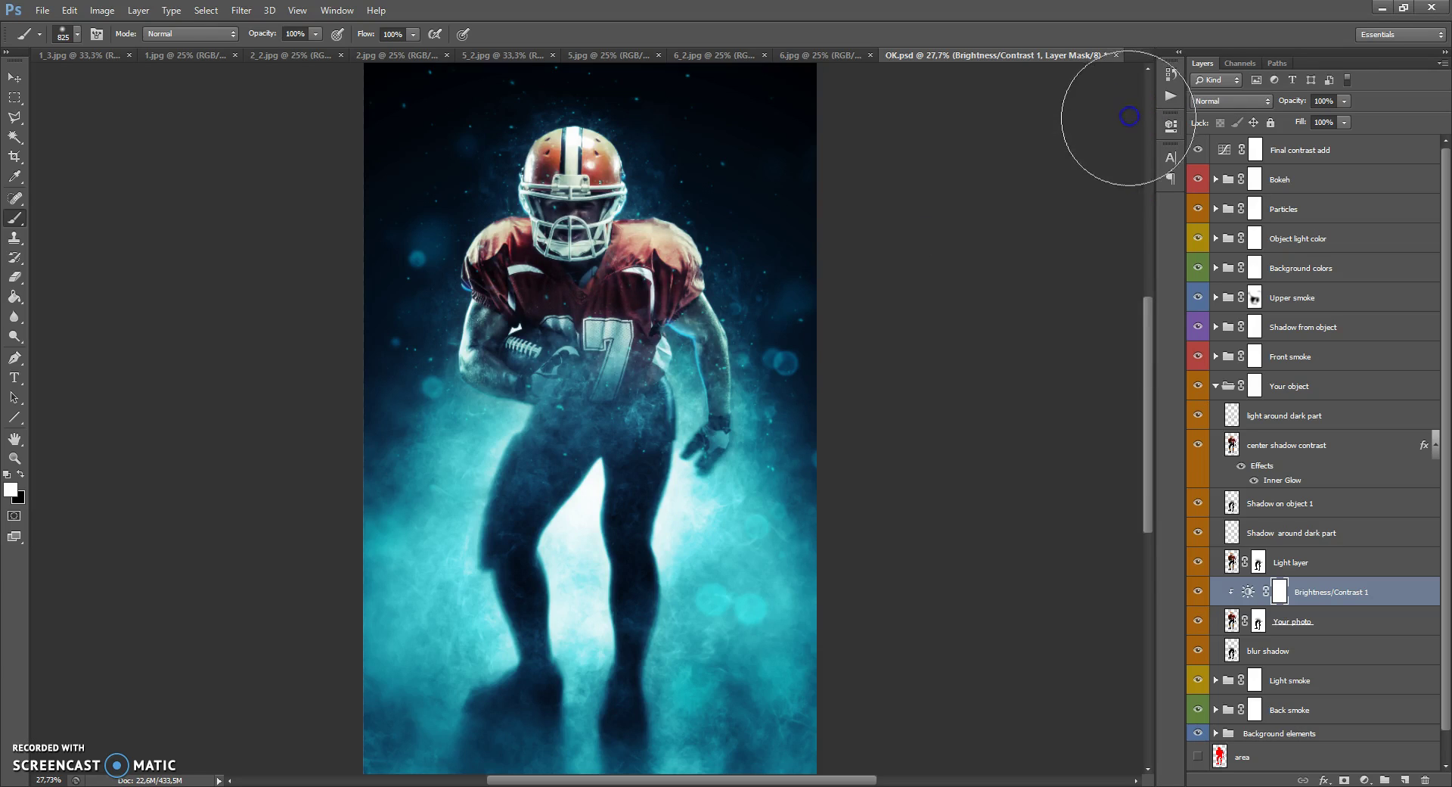
click(1214, 387)
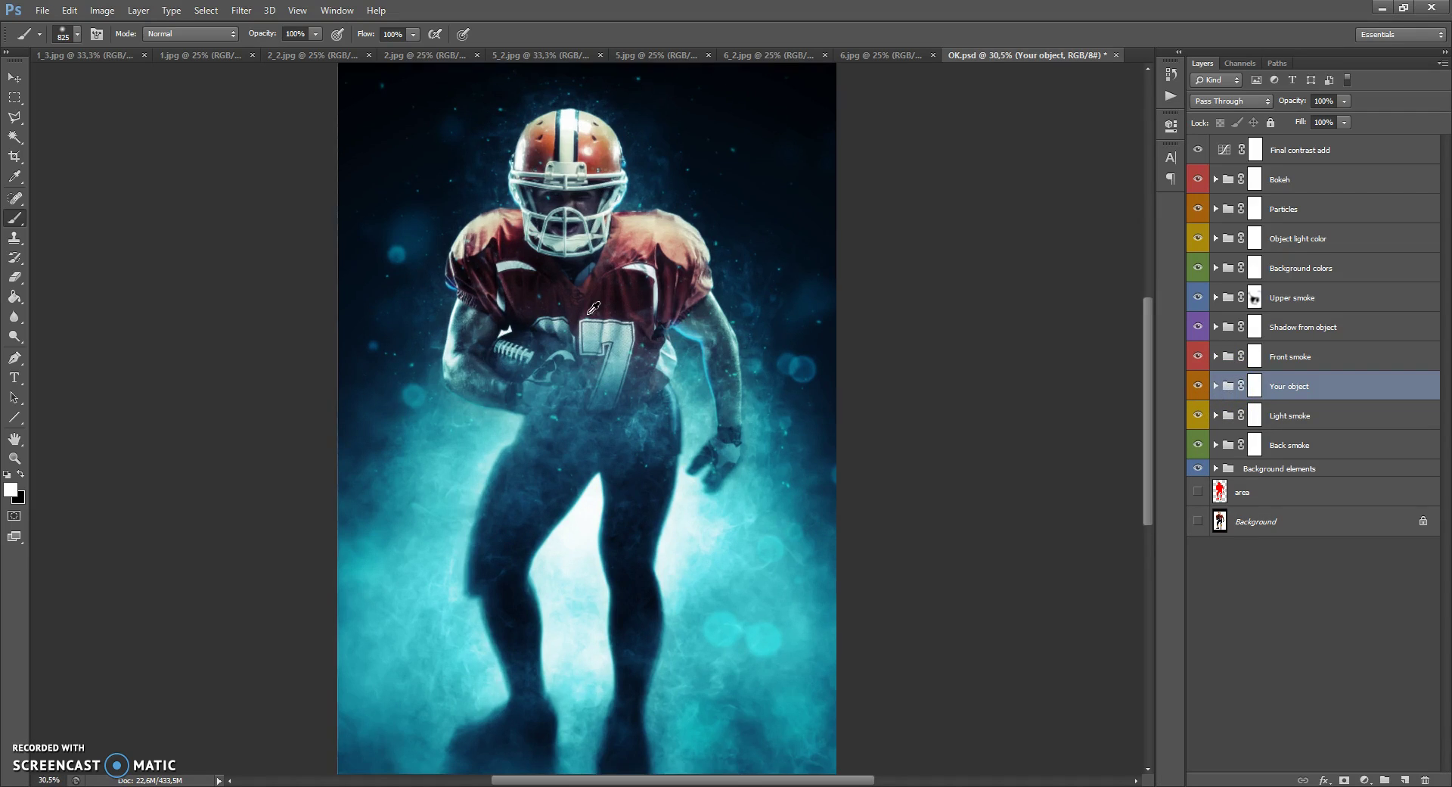
scroll(783, 306, down, 1)
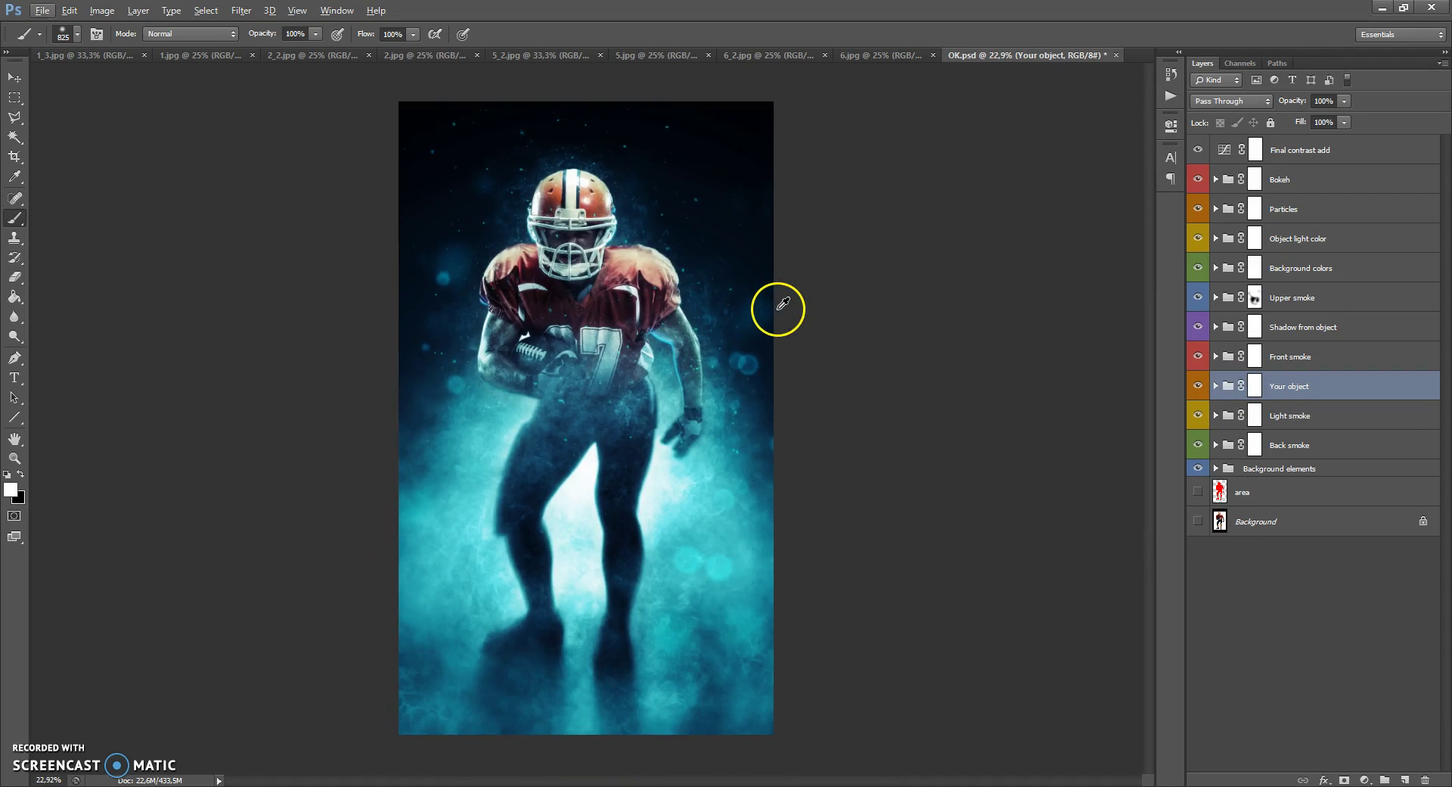